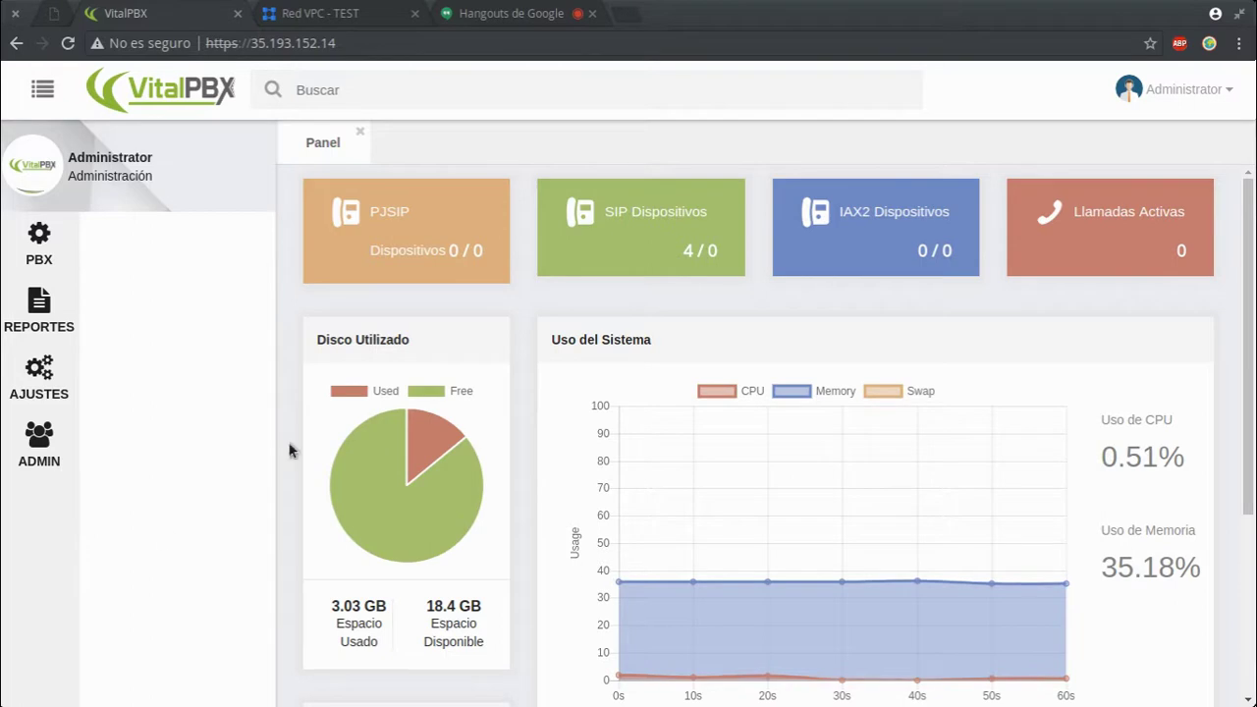
Open the existing inbound route IN_Voz2Voice from the PBX's external inbound routes.
left_click(17, 257)
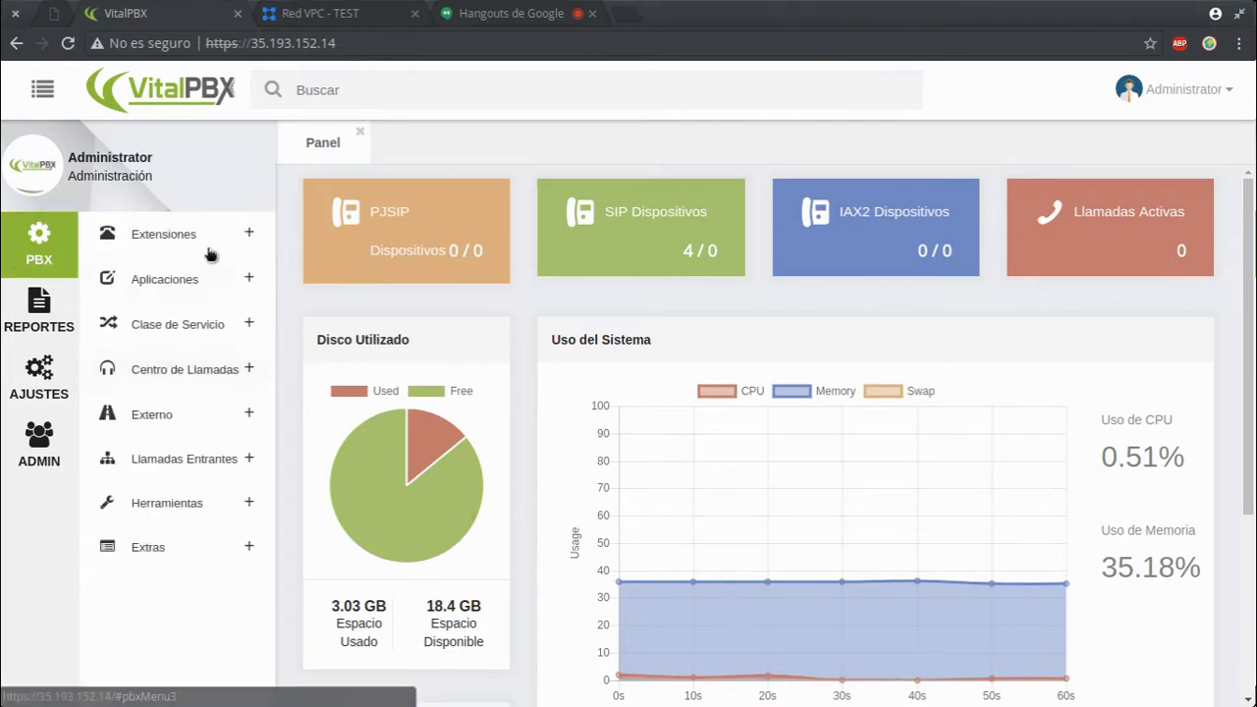
left_click(126, 367)
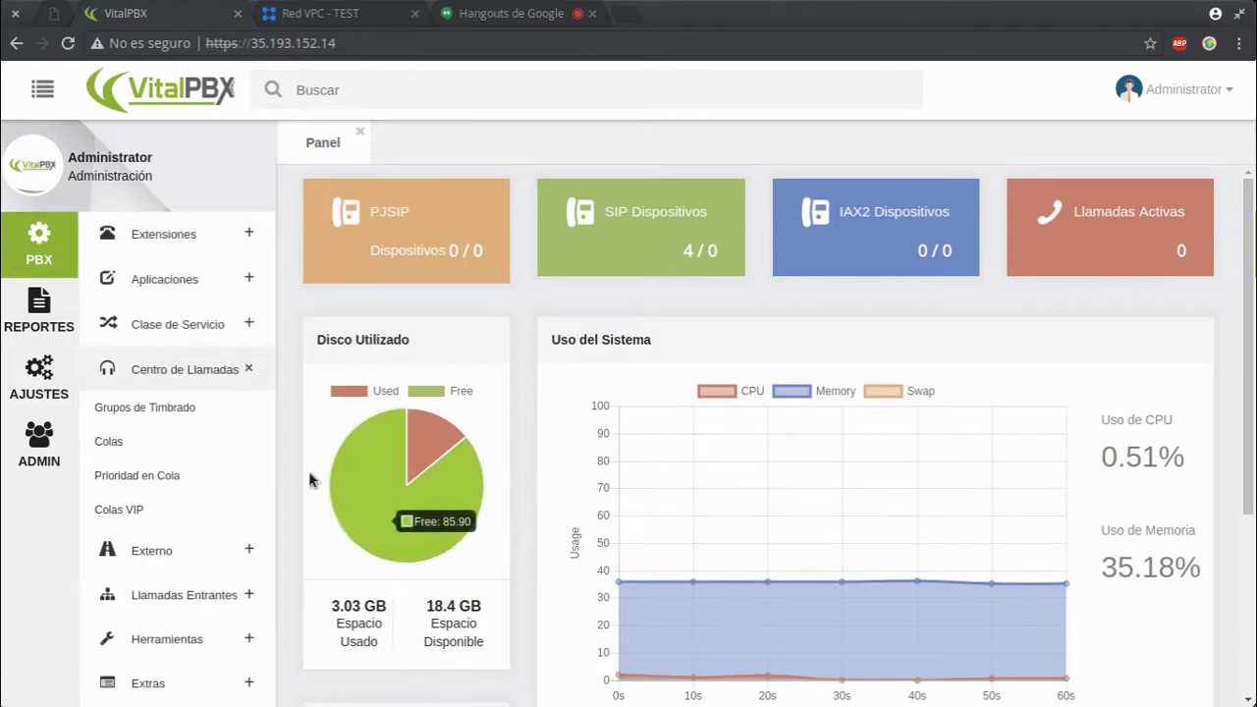
left_click(150, 374)
left_click(127, 420)
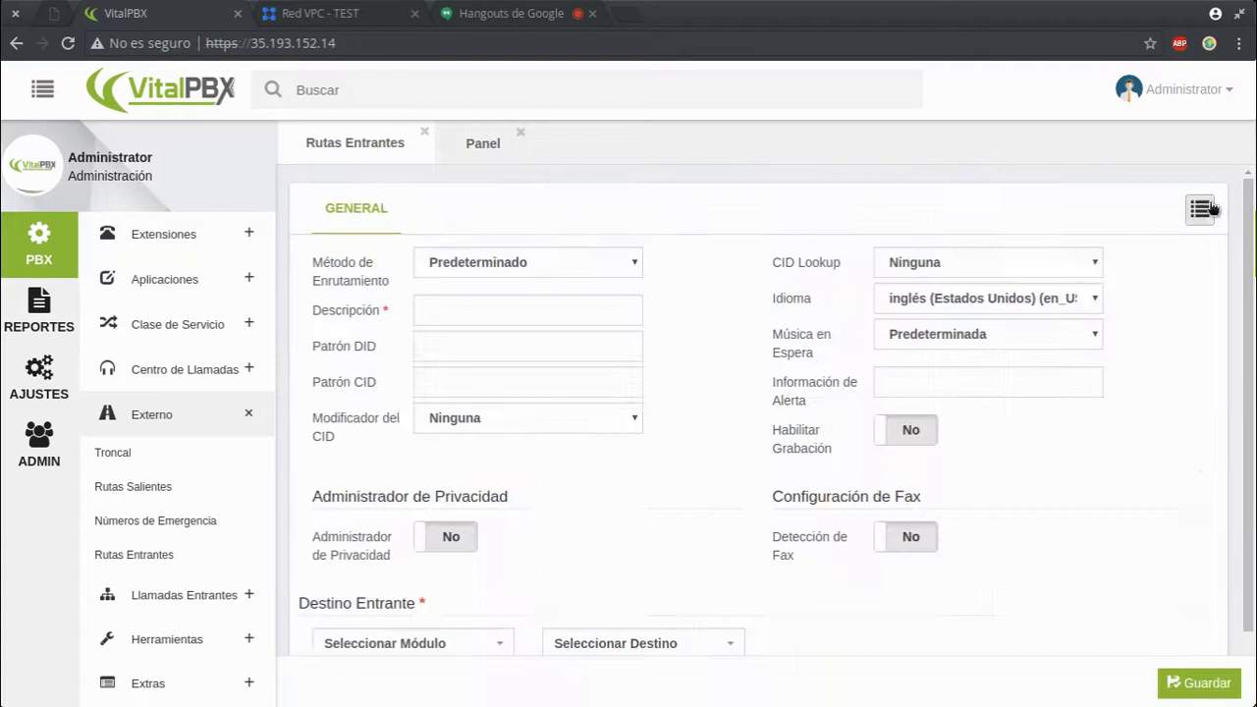
left_click(1214, 208)
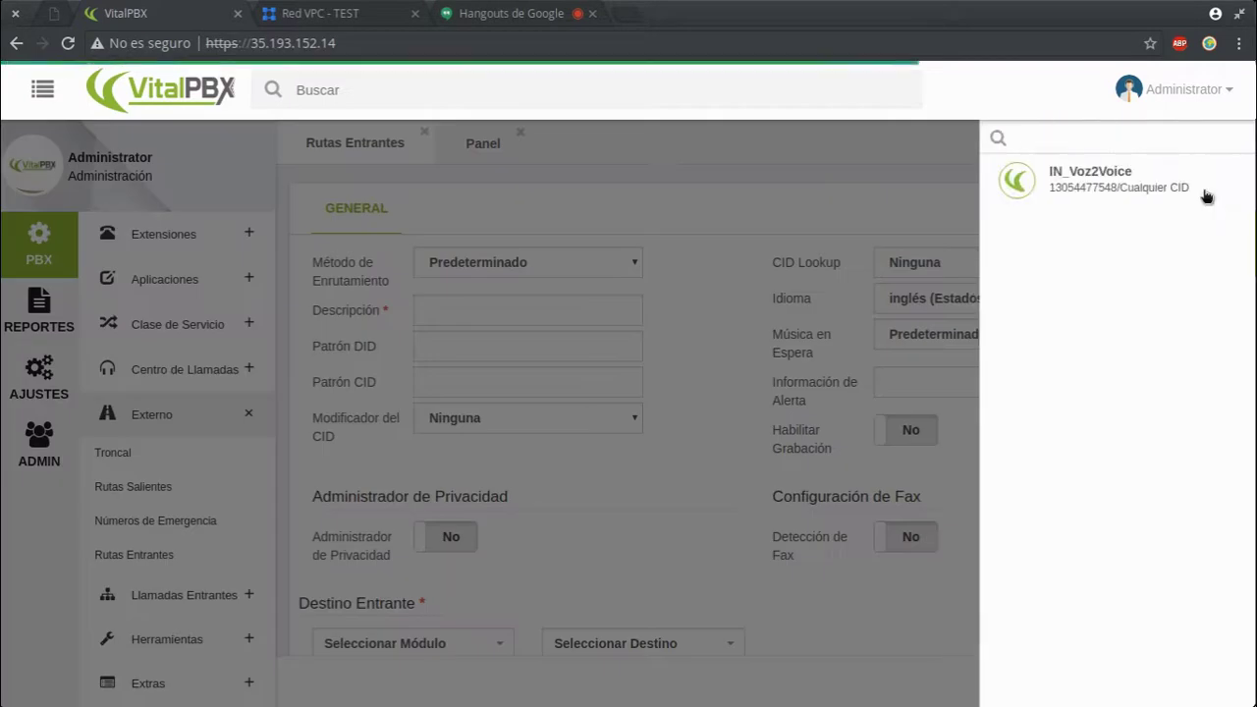
left_click(1149, 189)
scroll(471, 540, "down", 1)
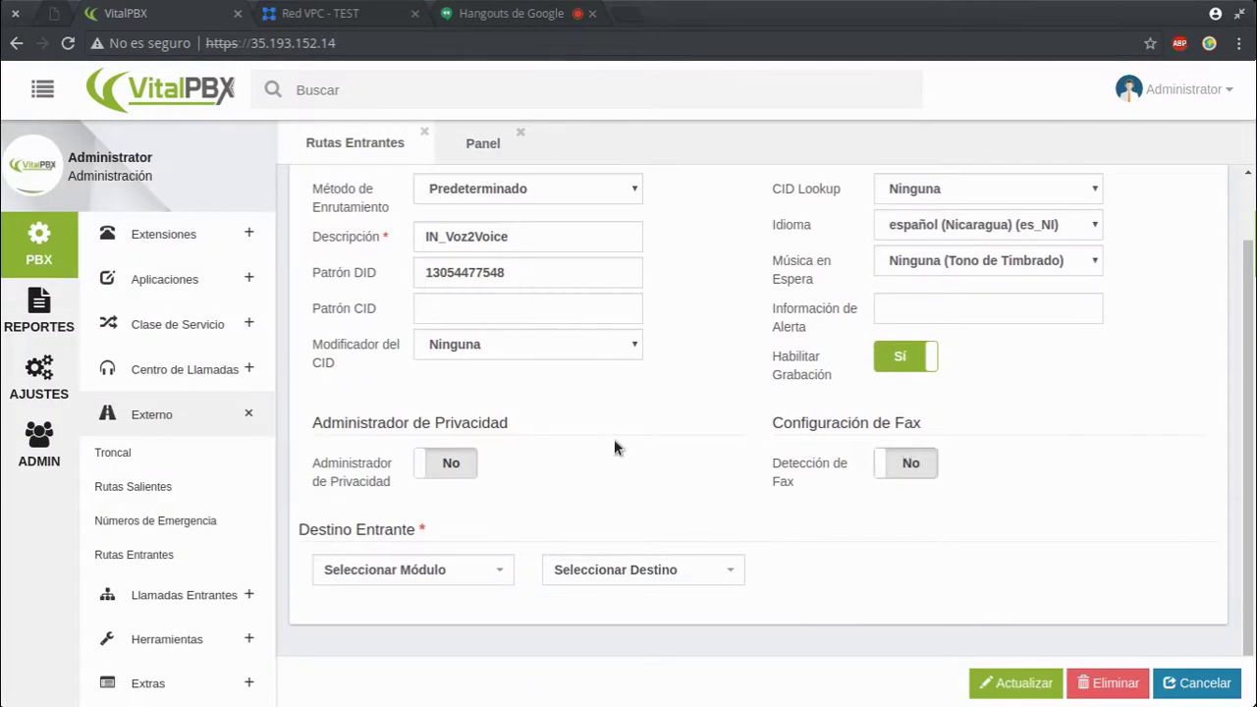
Review the module and destination options available for the route's Destino Entrante without choosing any.
left_click(372, 580)
scroll(402, 481, "down", 2)
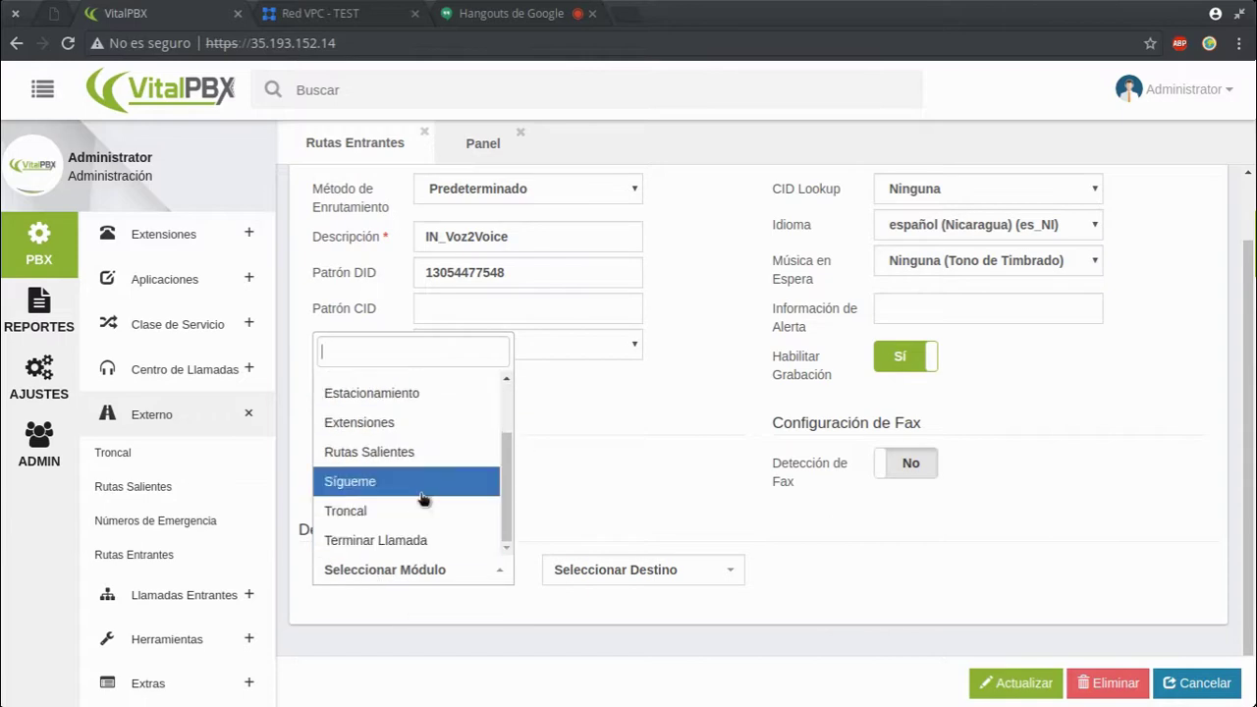
left_click(602, 515)
left_click(609, 568)
left_click(923, 600)
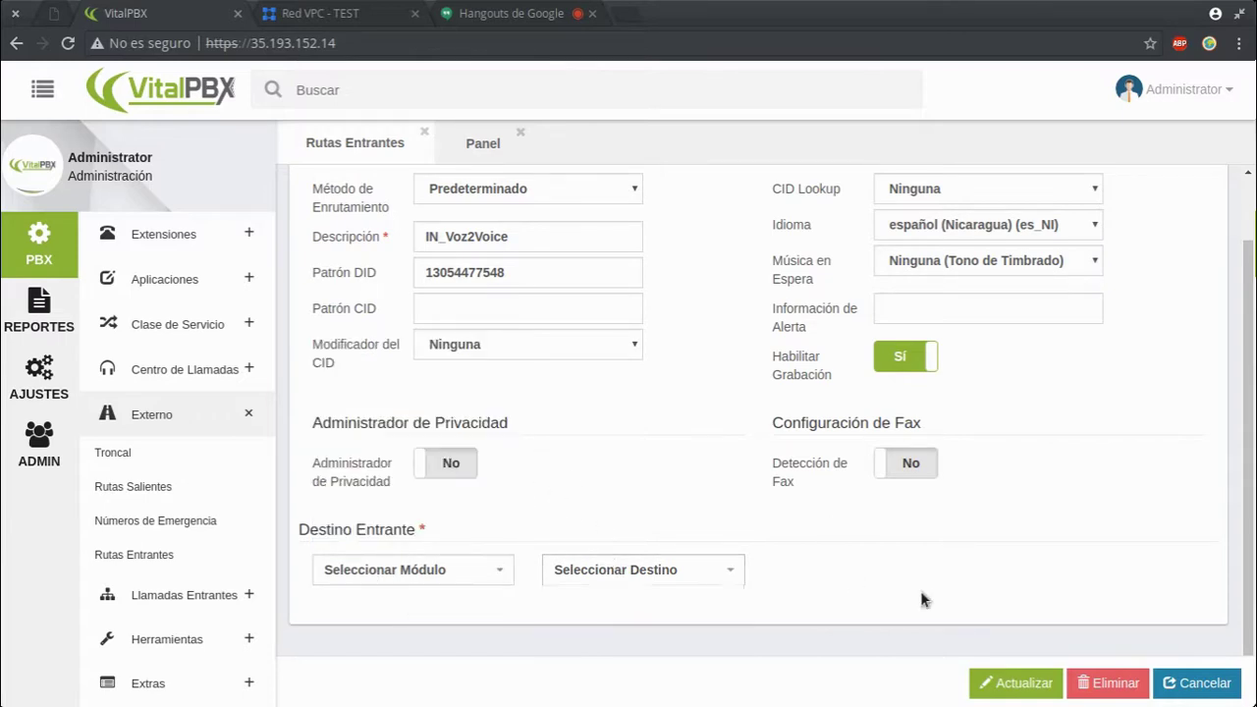
Check the list of existing announcements and start a new Anuncios entry with the description IN_Voz2Voice.
left_click(183, 595)
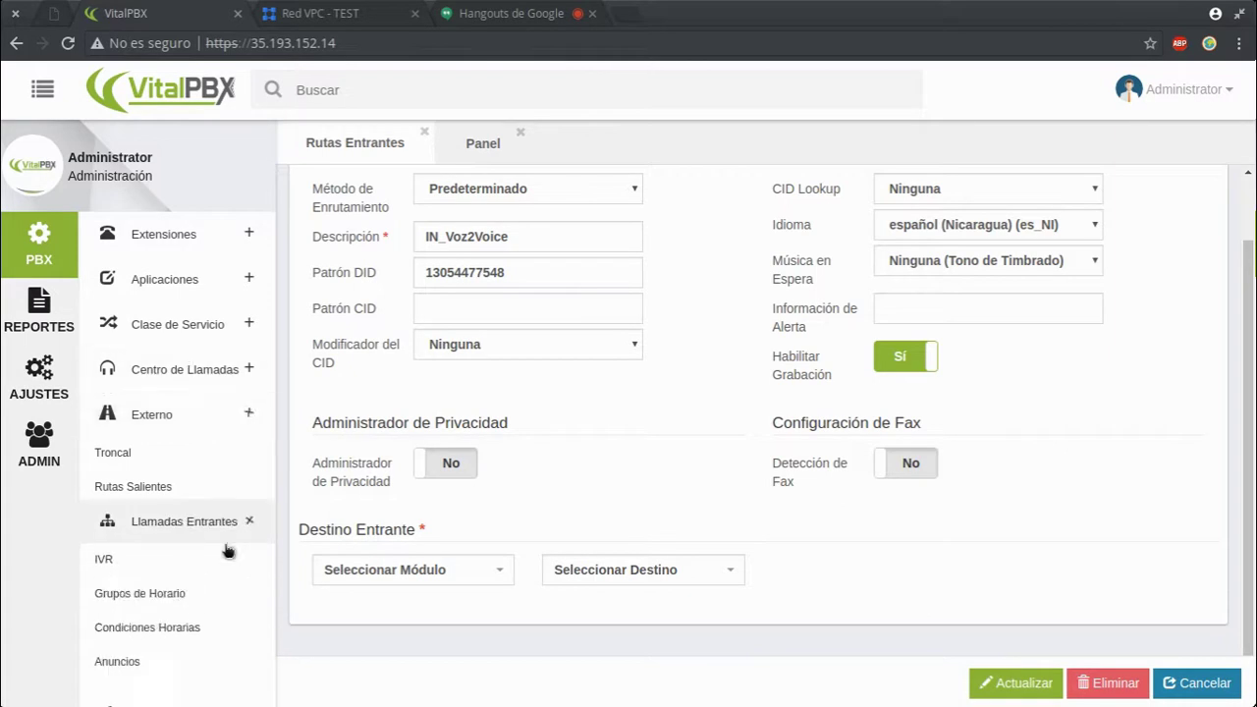
left_click(166, 466)
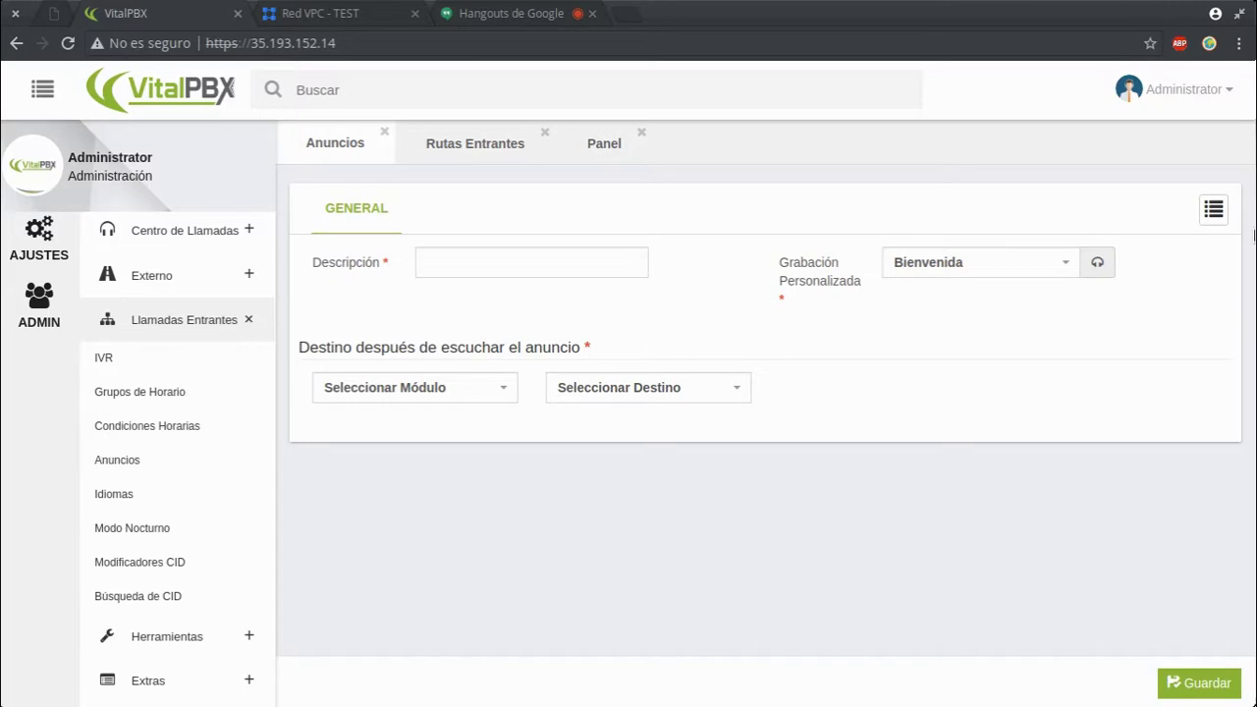
left_click(1214, 209)
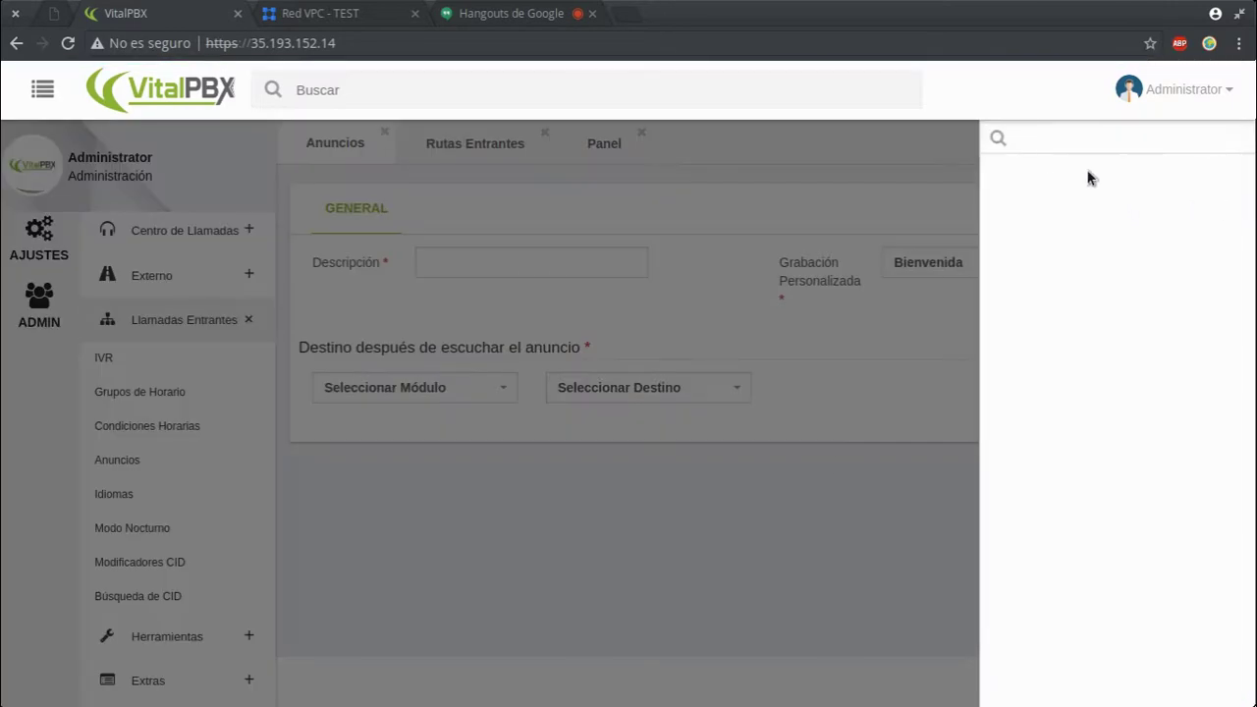
left_click(895, 289)
left_click(510, 258)
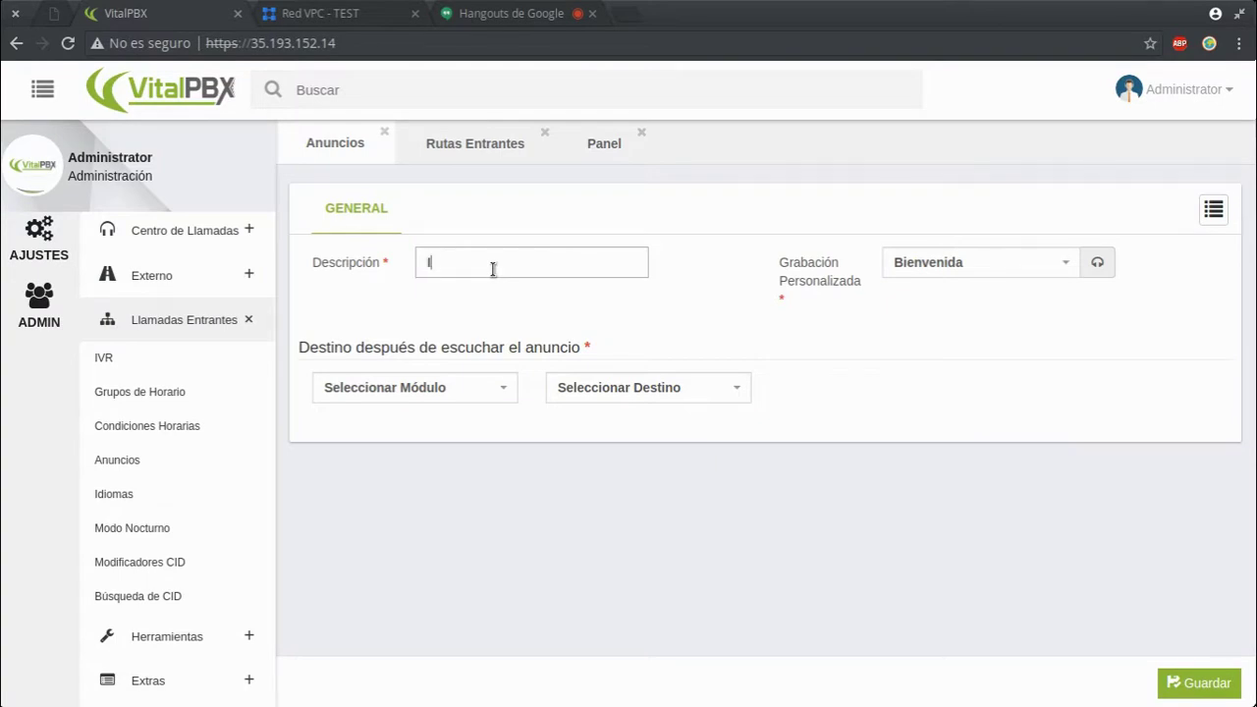
type("IN_Voz2Voic")
left_click(621, 307)
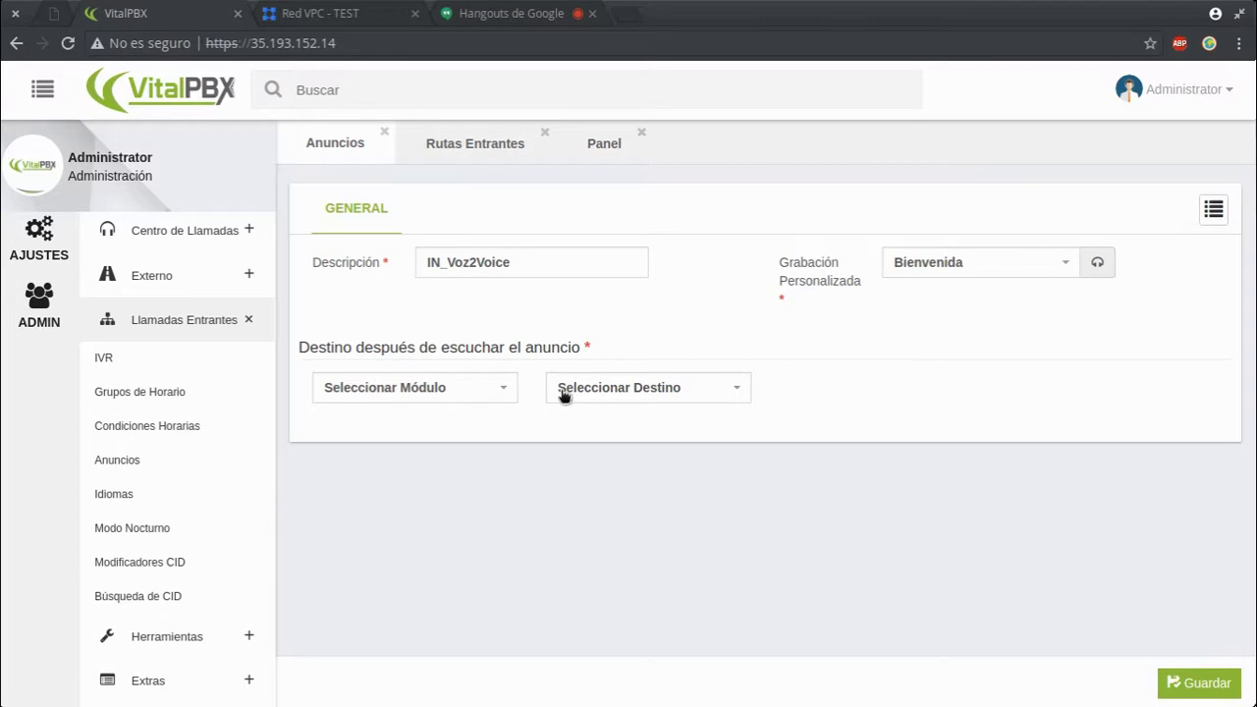
Try Configuraciones as the destination module after the announcement and check its destination options.
left_click(483, 394)
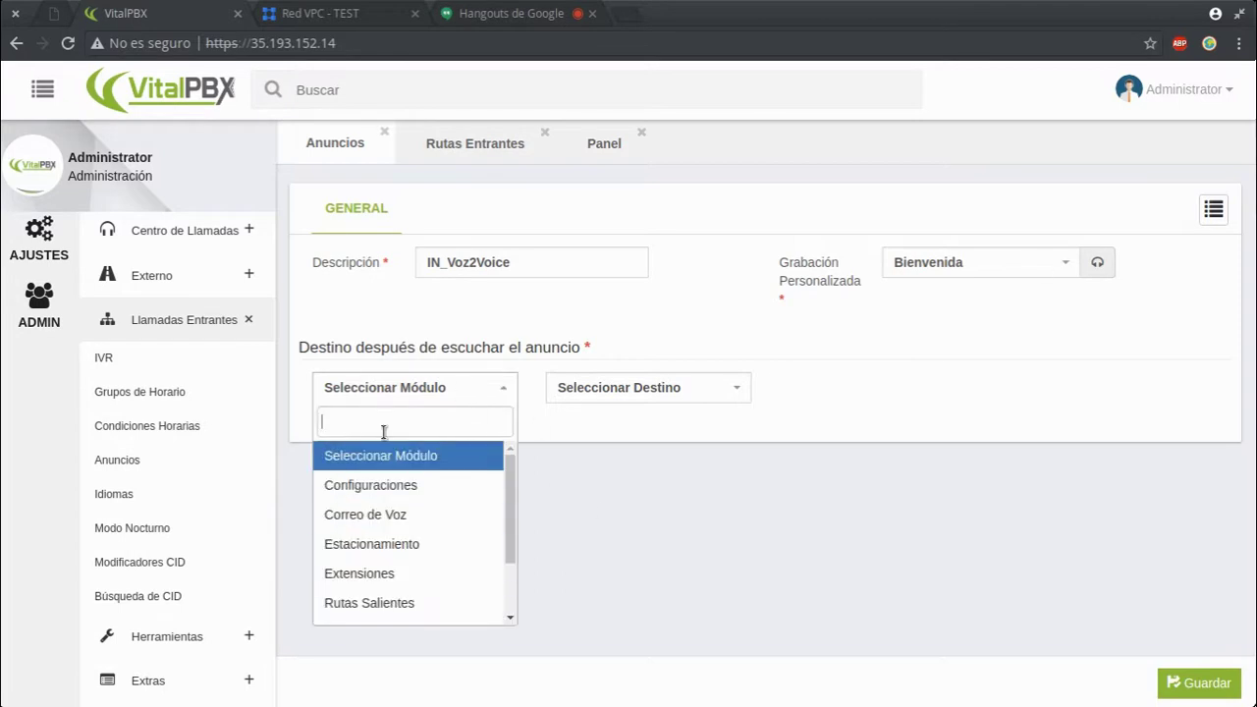
scroll(491, 530, "down", 2)
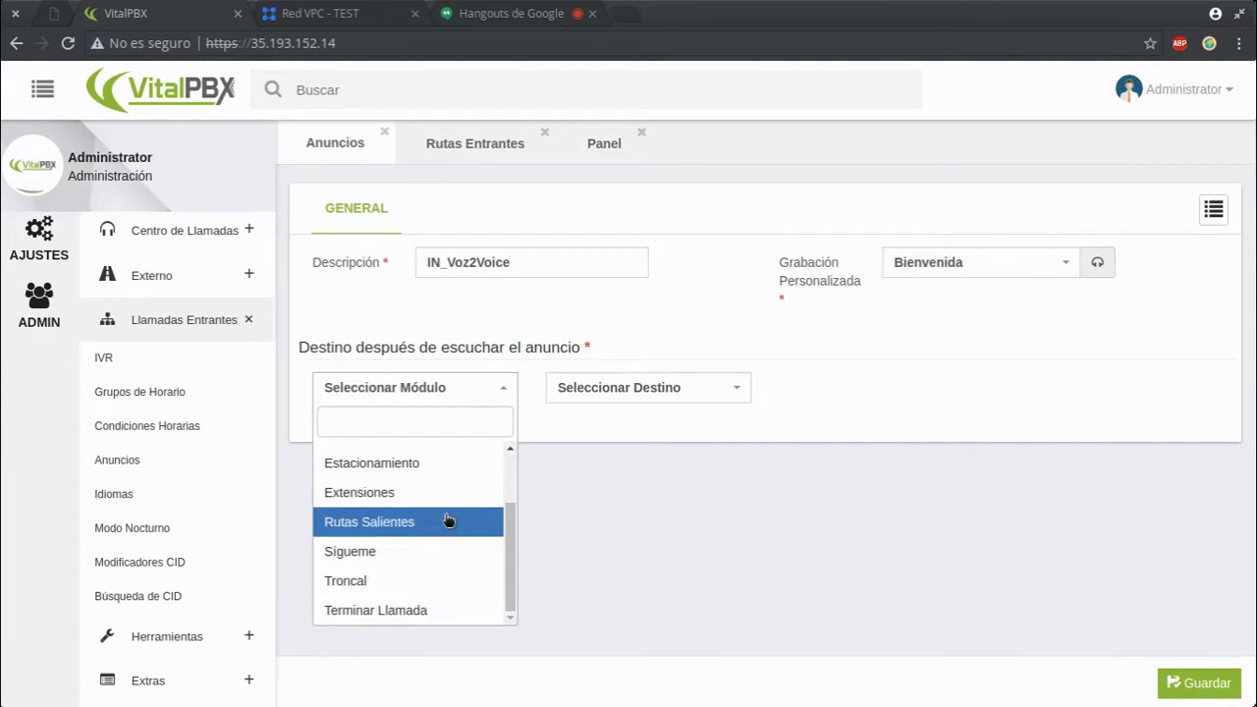
scroll(447, 522, "up", 2)
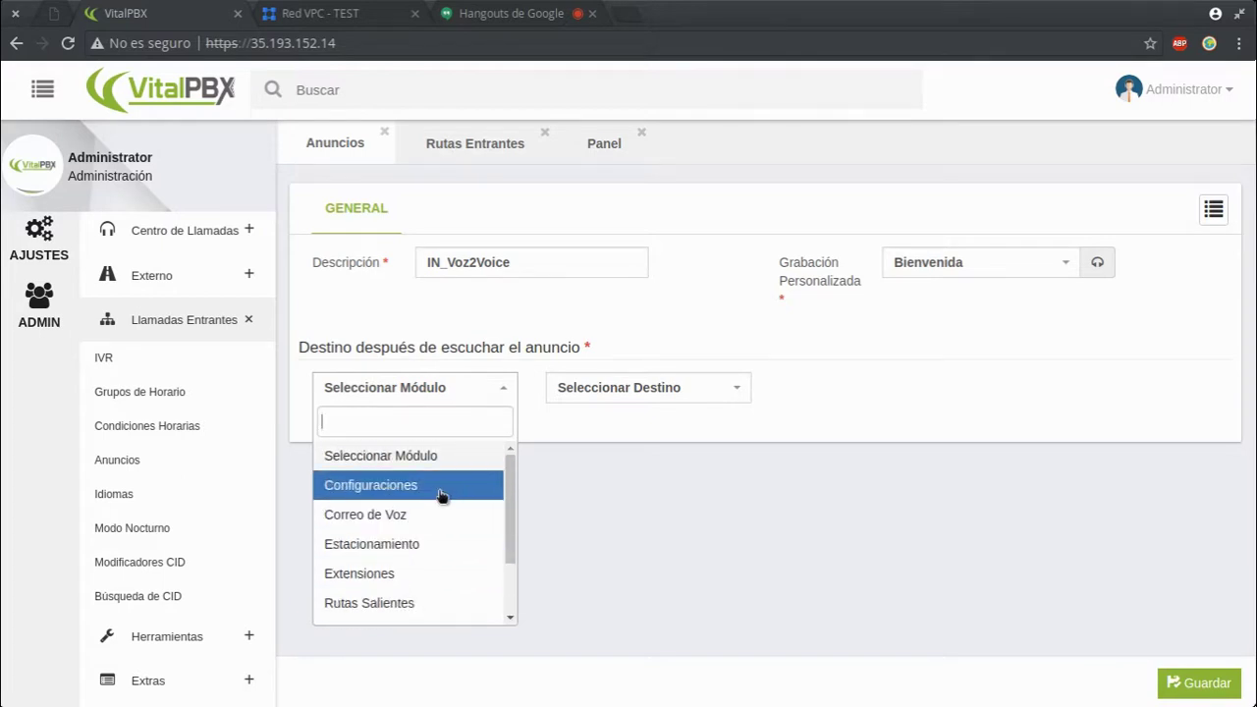
left_click(442, 494)
left_click(682, 390)
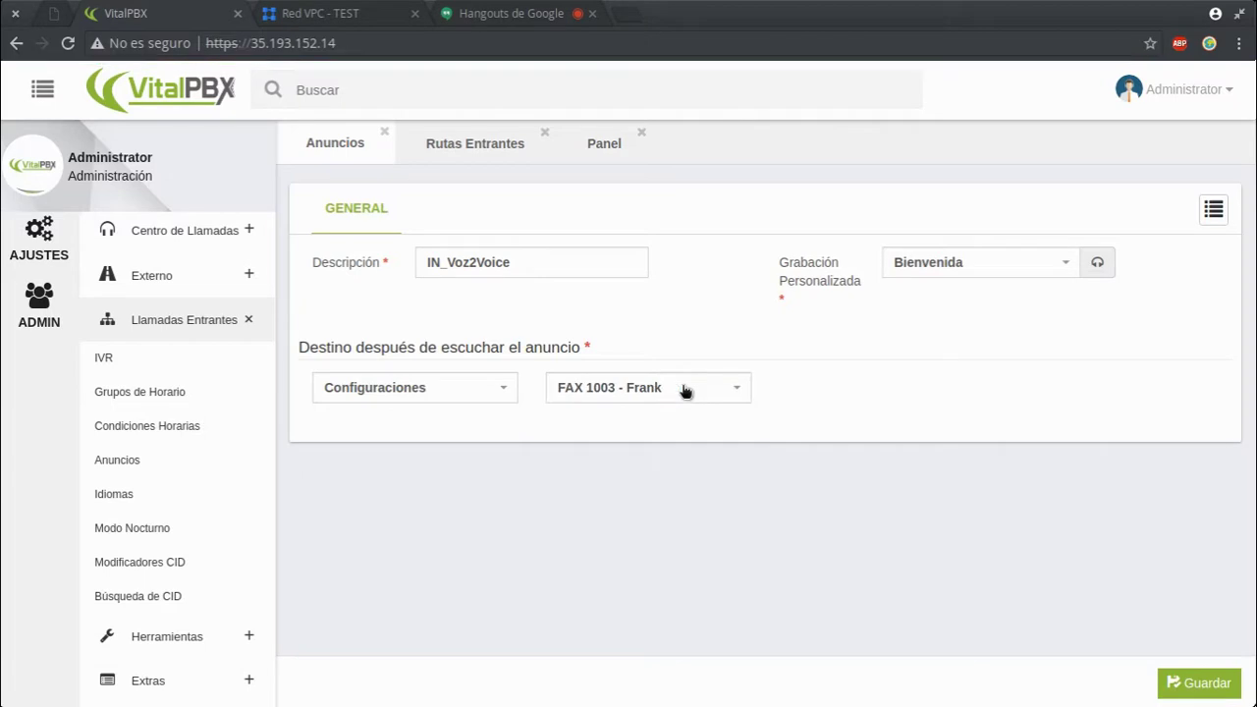
left_click(684, 391)
left_click(837, 398)
Set the module for the destination after the announcement to Extensiones.
left_click(438, 379)
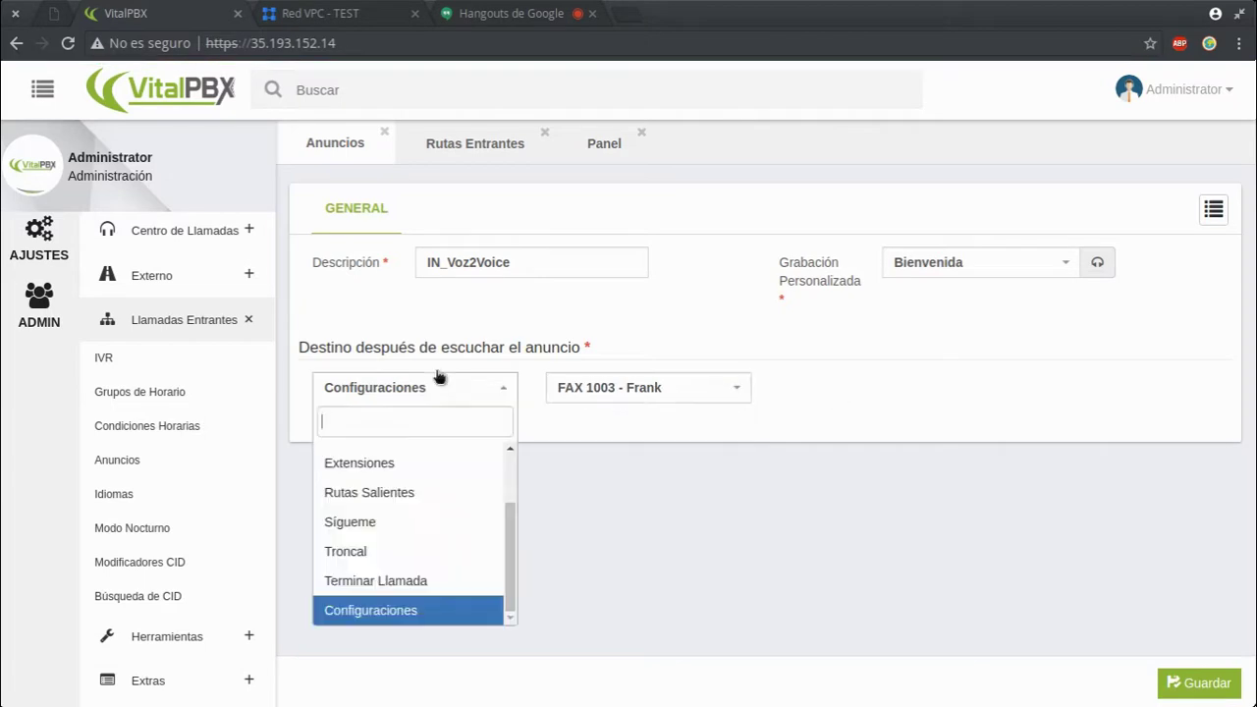
left_click(423, 461)
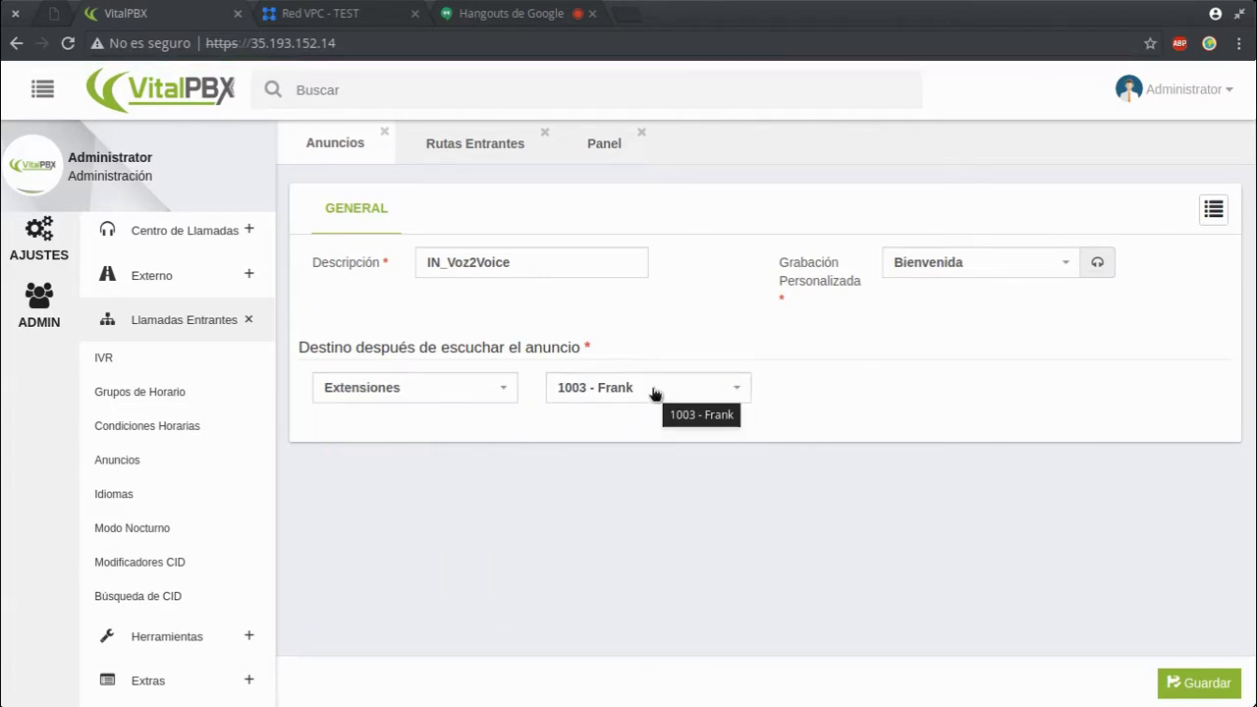
left_click(507, 398)
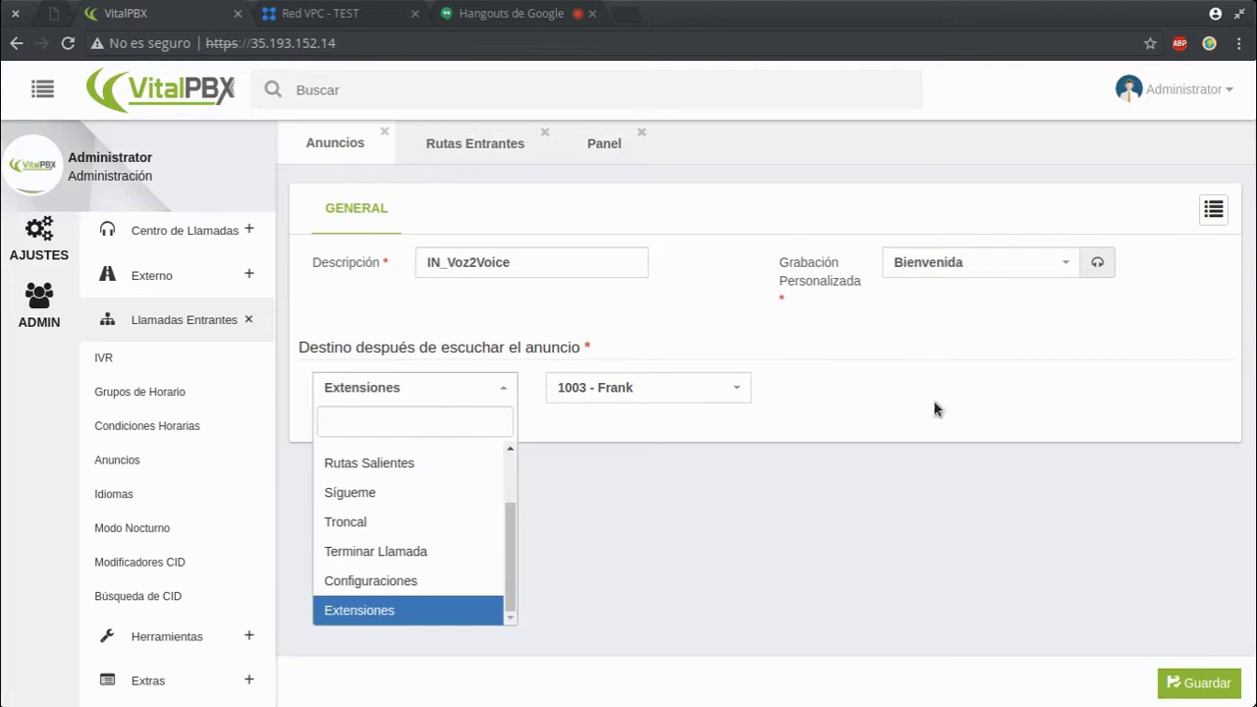
left_click(642, 404)
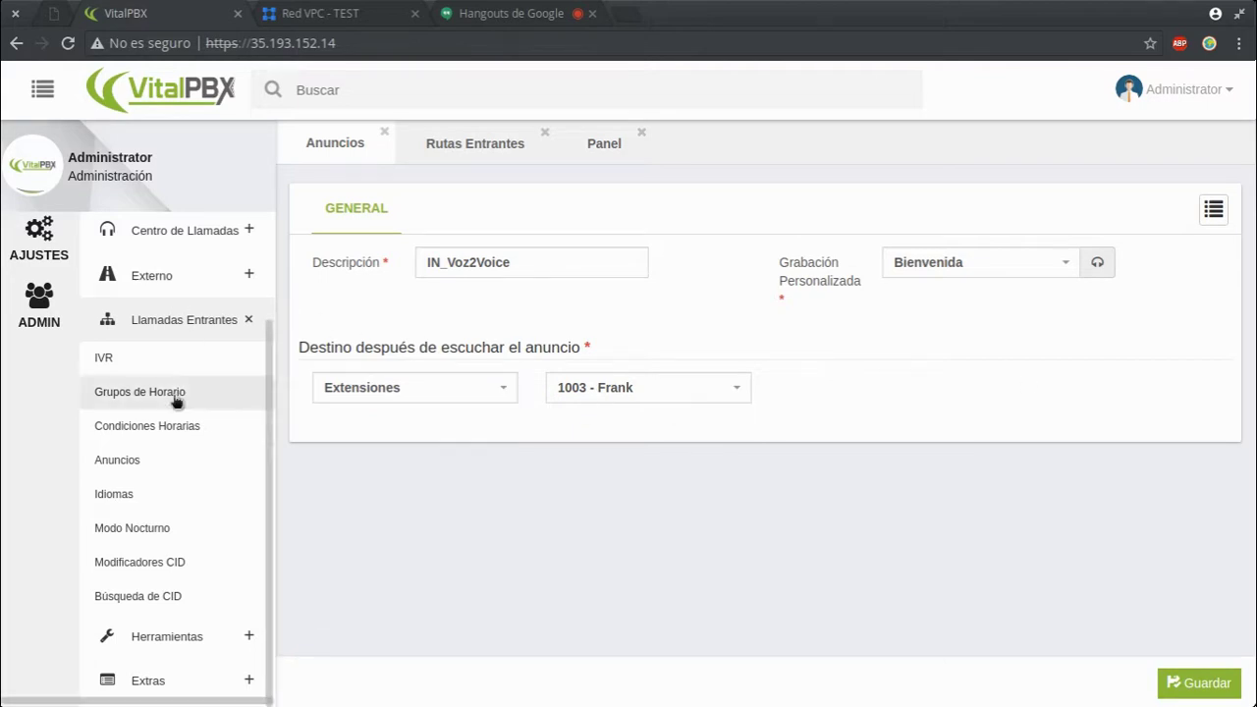
Start a new time group in Grupos de Horario with the description SuGE3K.
left_click(194, 404)
left_click(544, 262)
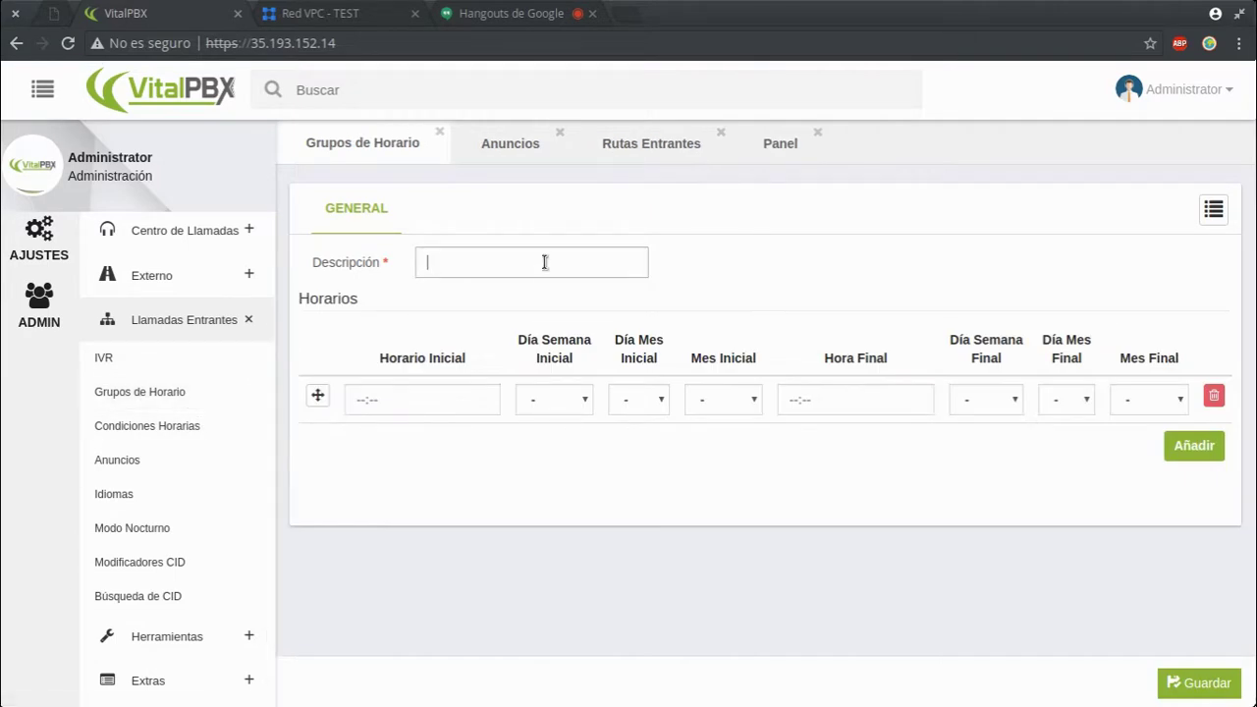
type("SuGE3K")
Set the time group's Horario Inicial to 08:00 and its Día Semana Inicial to Lunes.
left_click(448, 403)
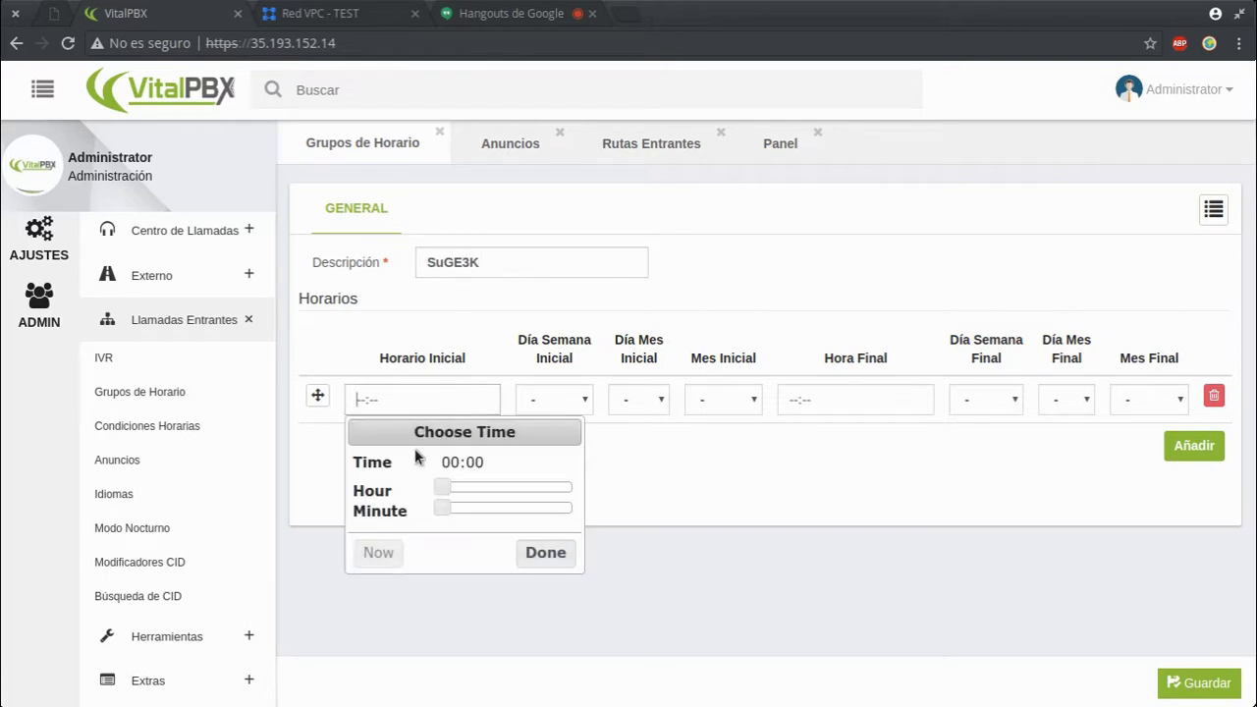
left_click(485, 487)
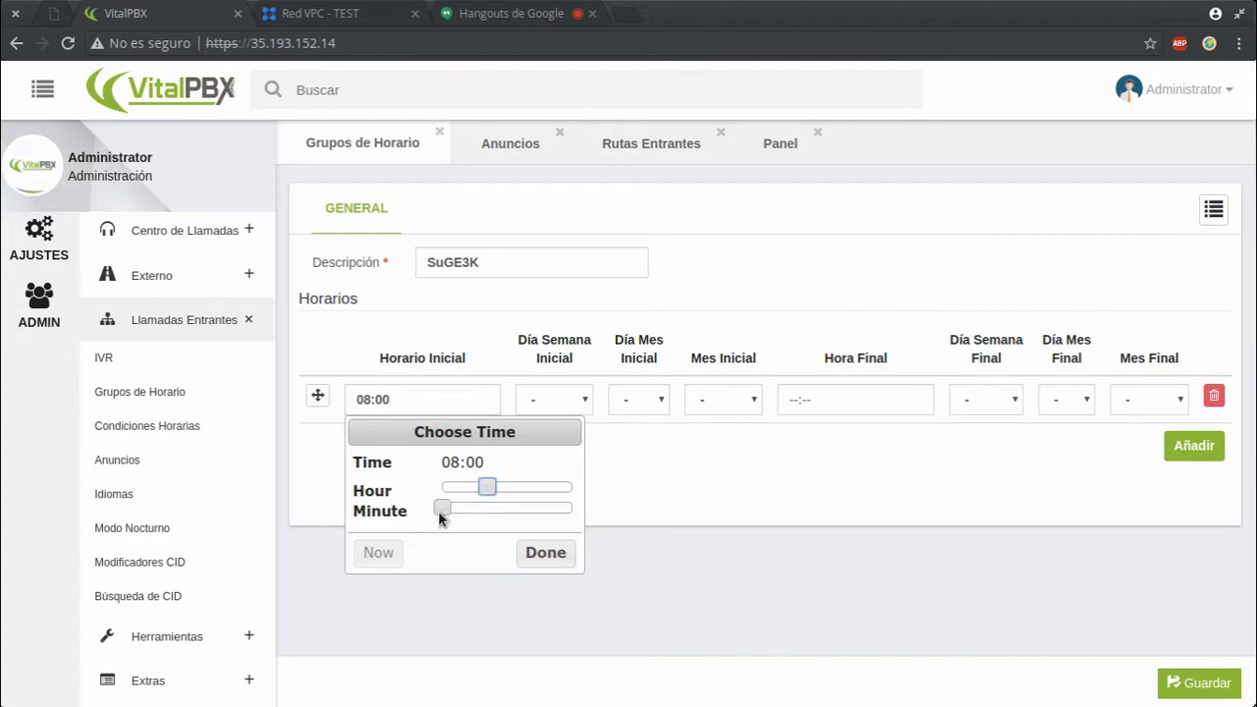
mouse_move(439, 510)
left_mouse_down()
mouse_move(517, 509)
mouse_move(460, 509)
left_mouse_up()
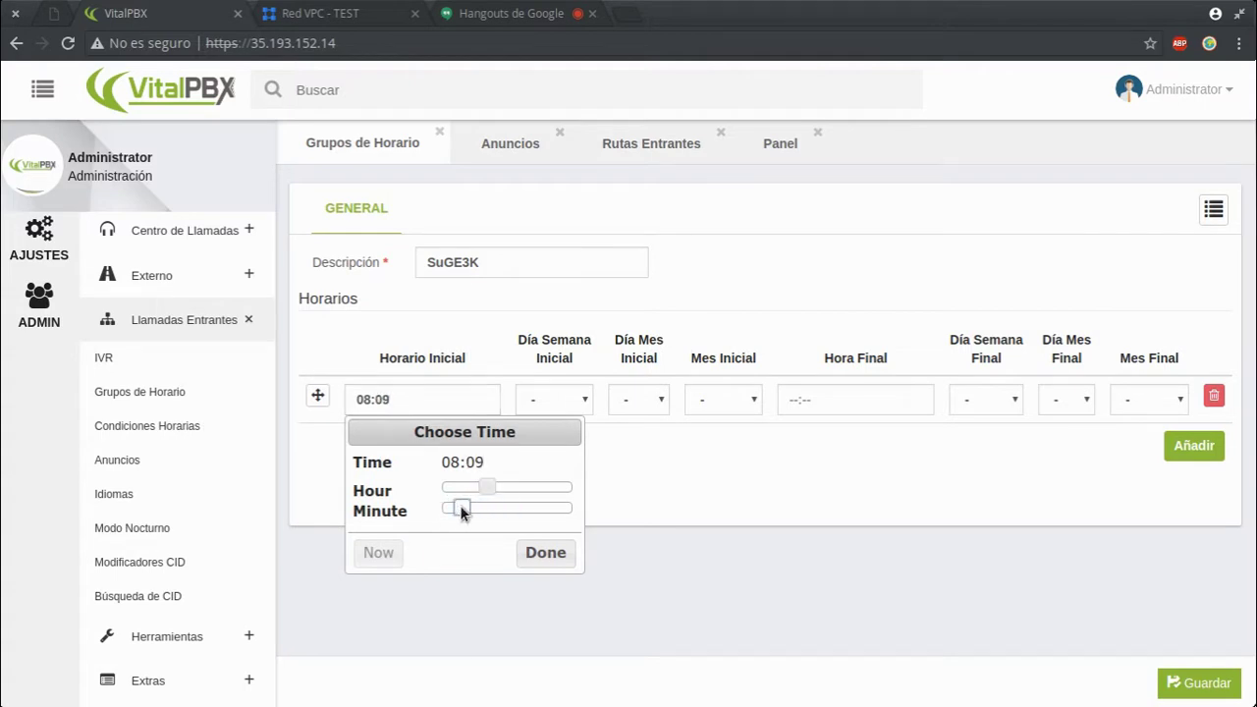
left_click(536, 558)
left_click(584, 404)
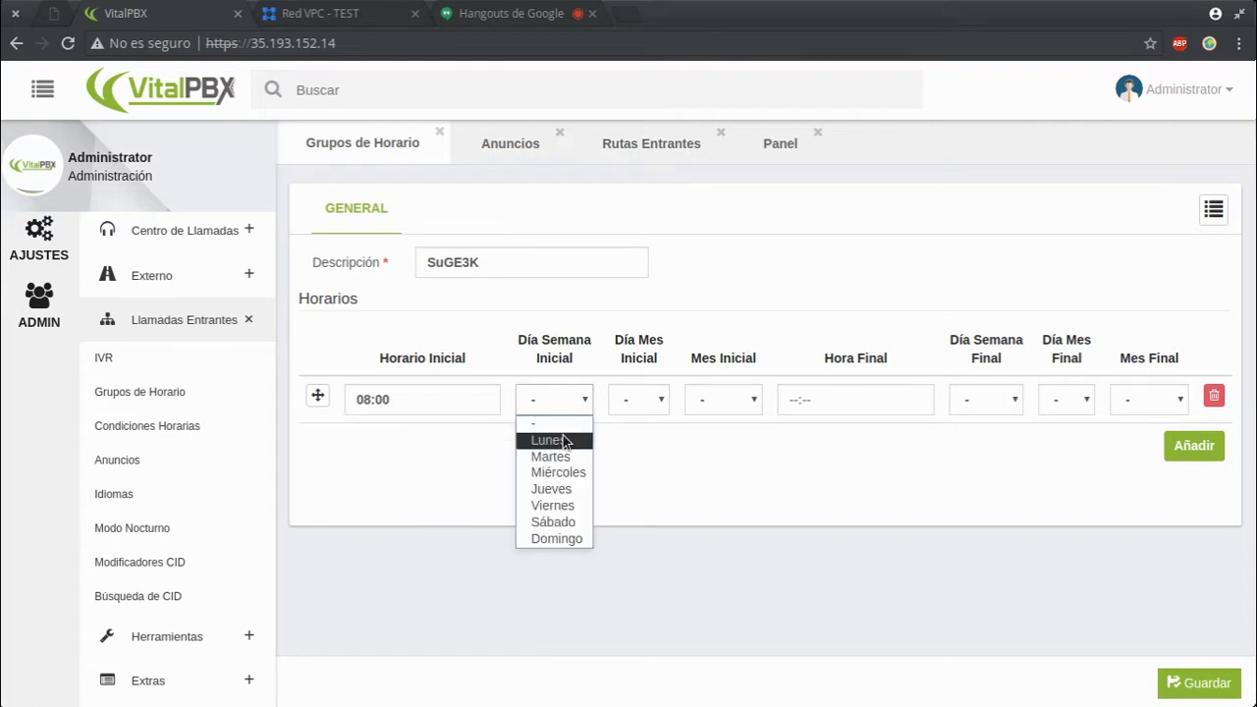
left_click(565, 442)
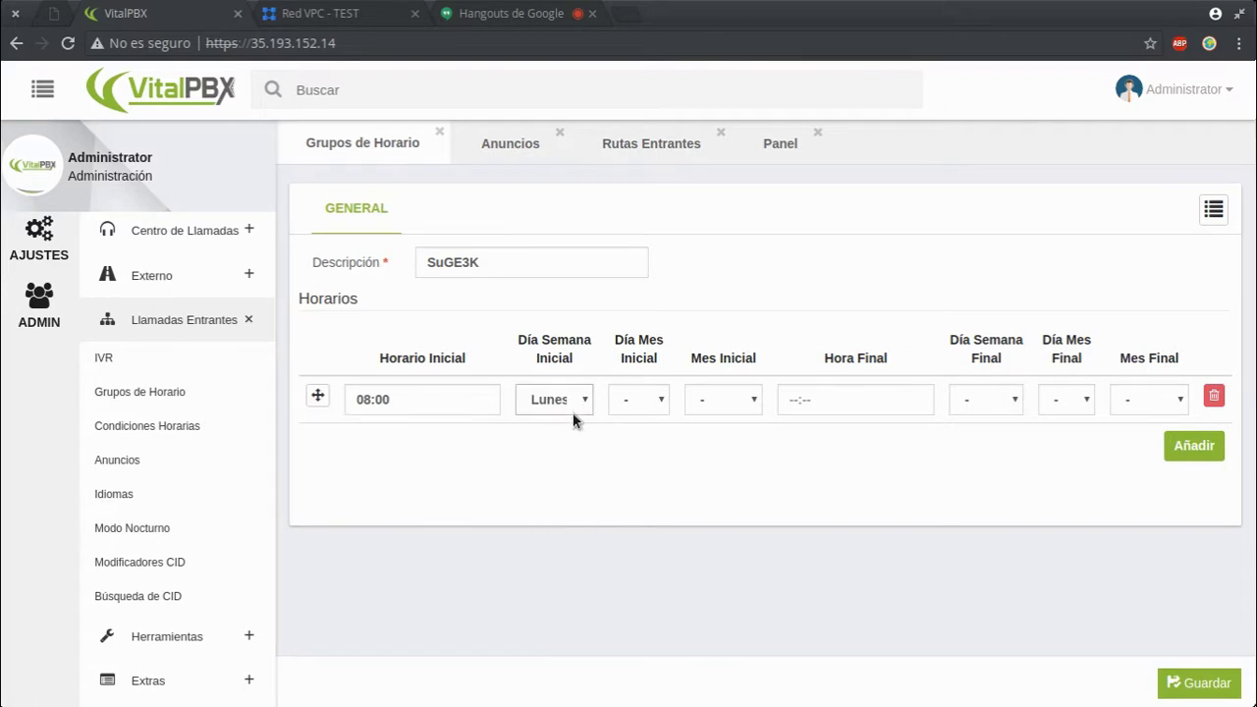
left_click(634, 402)
left_click(725, 454)
Set the time group's Hora Final to 18:00, leave the final day fields empty, and save the group.
left_click(877, 409)
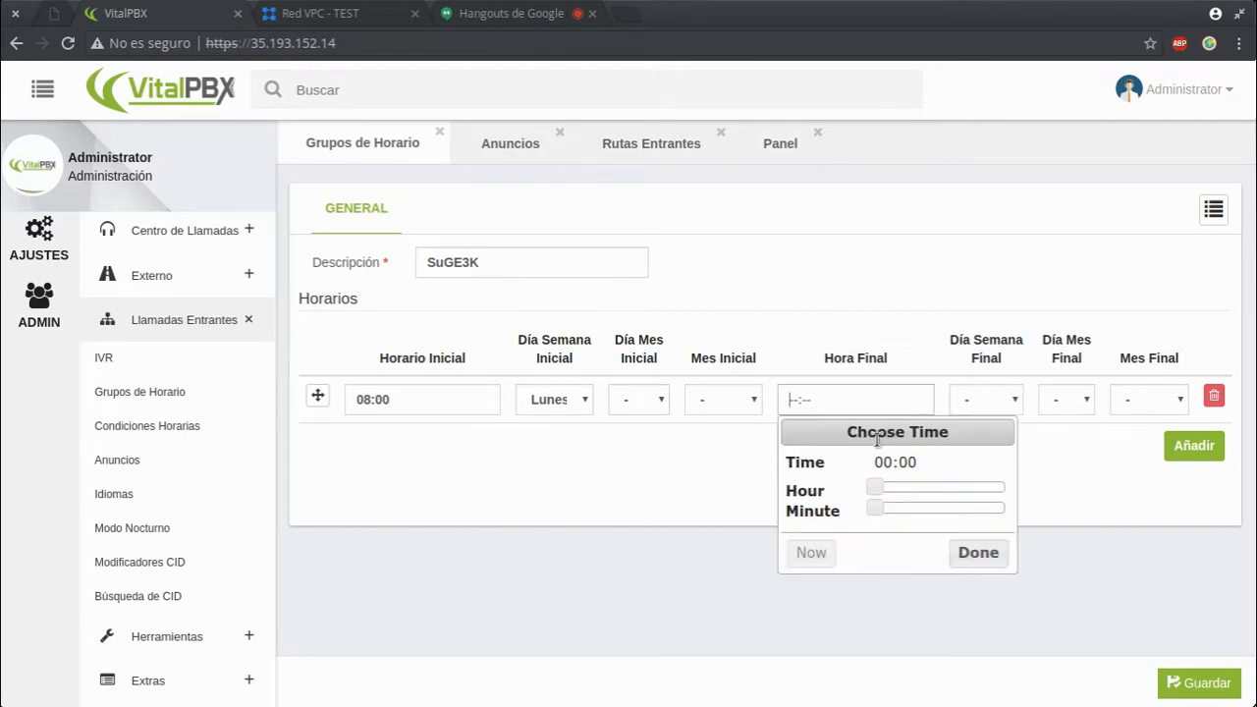
left_click_drag(875, 488, 981, 486)
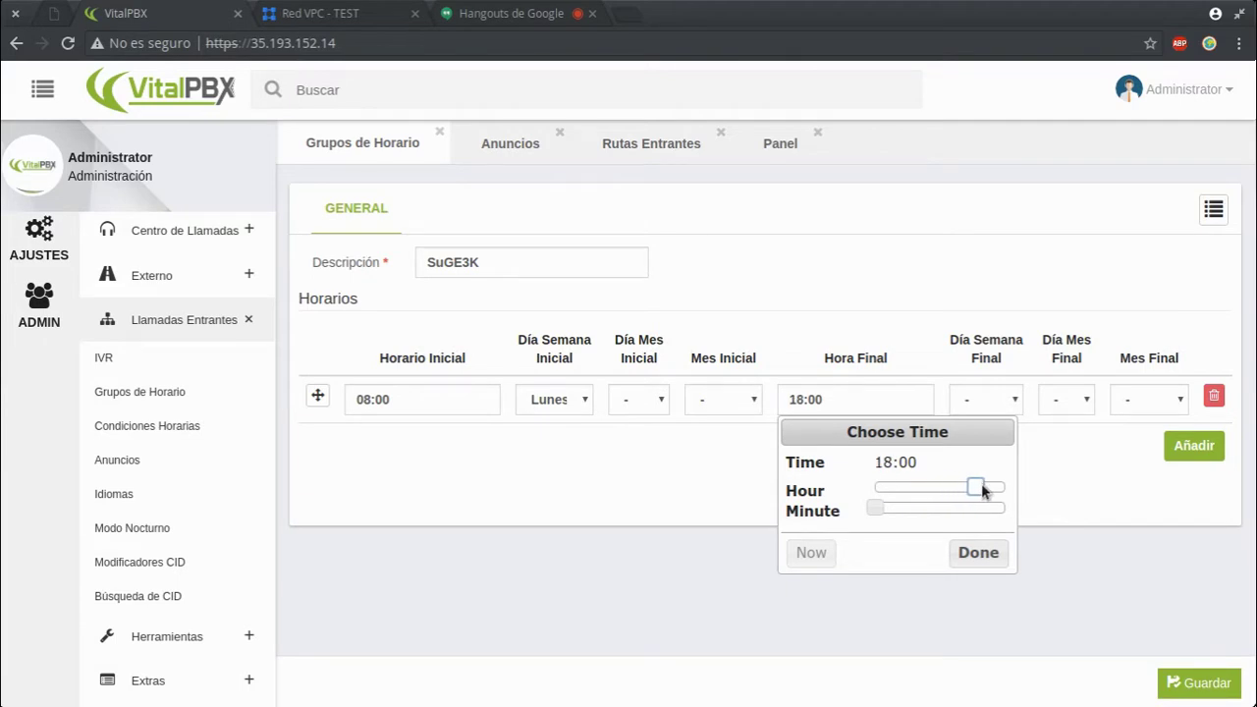
left_click(999, 557)
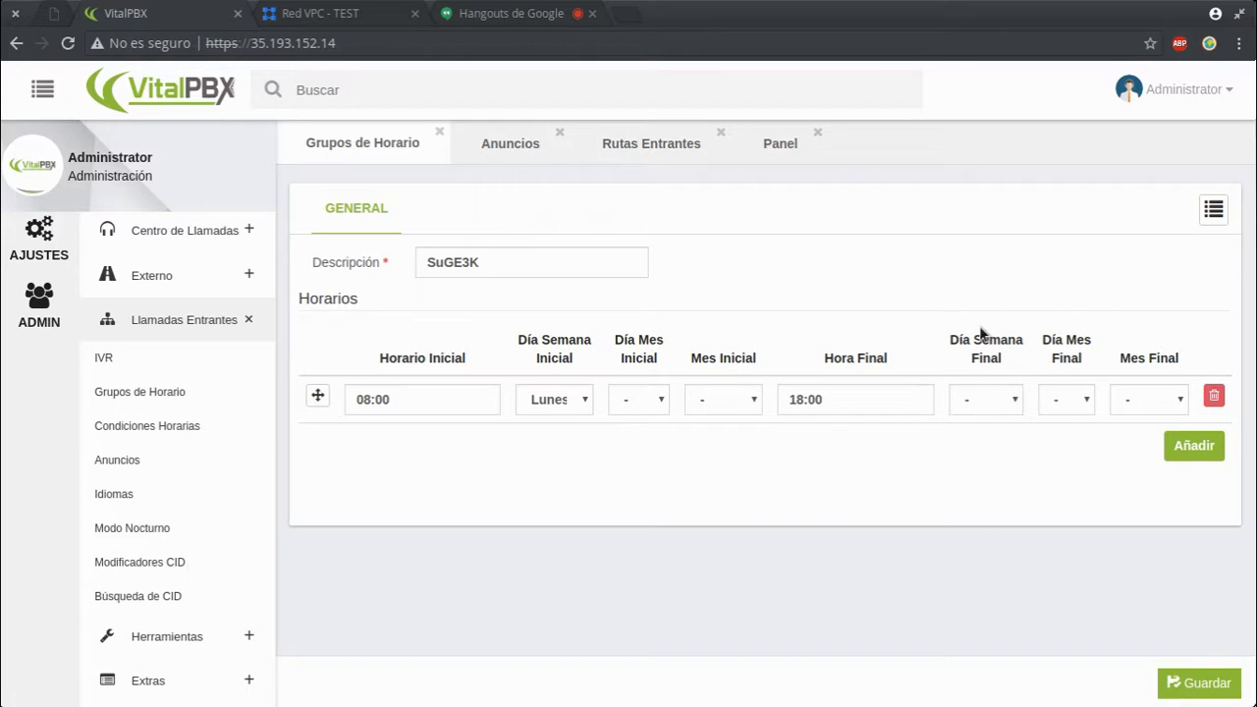
left_click(1003, 403)
left_click(1088, 465)
left_click(1193, 684)
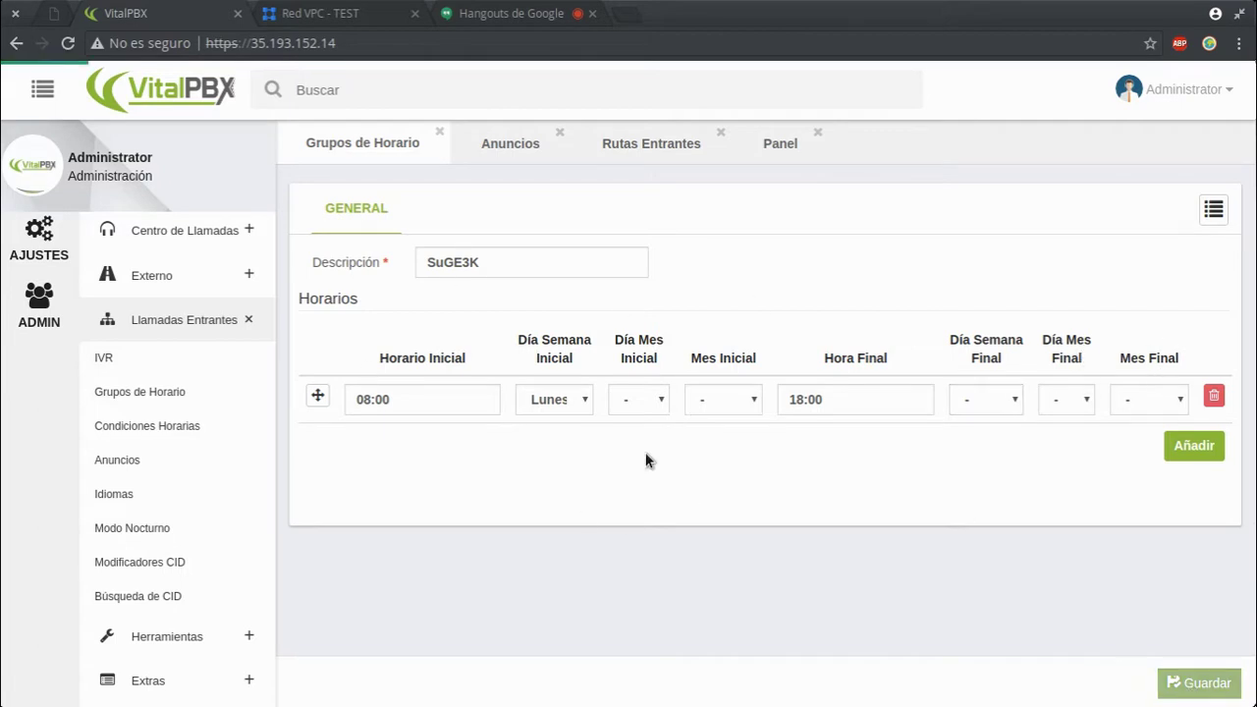
Reopen the saved SuGE3K time group to review its schedule.
left_click(1083, 93)
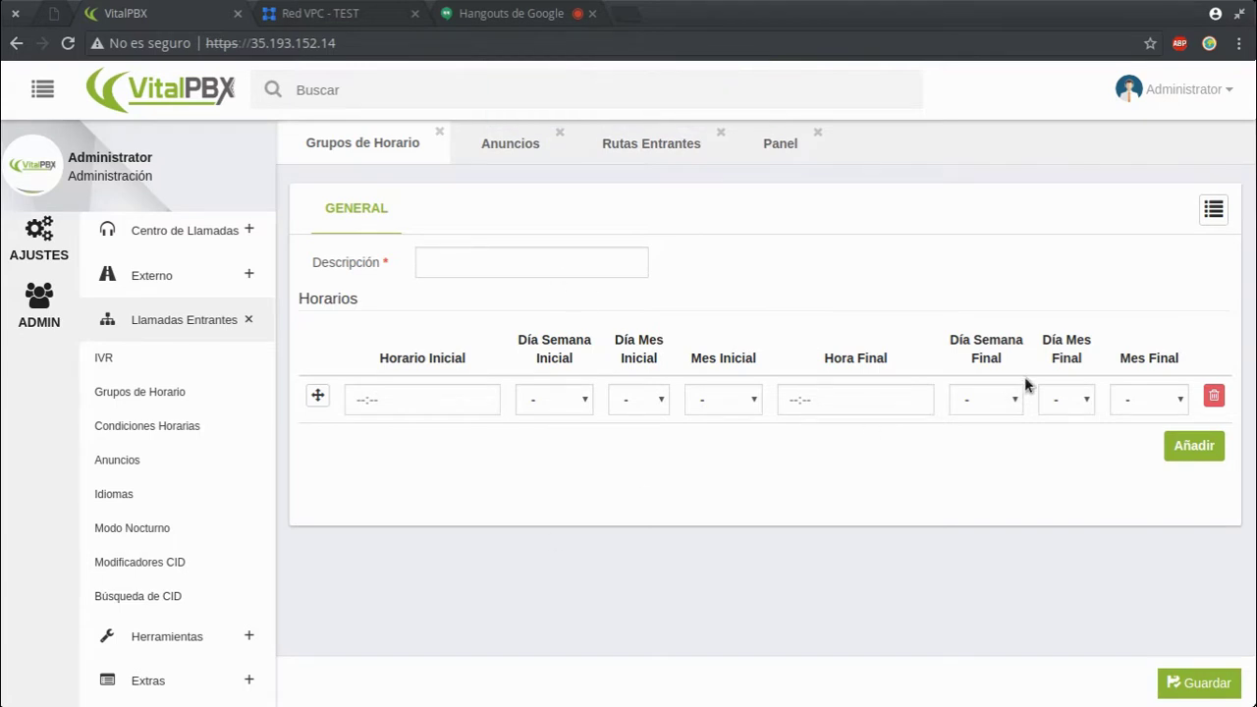
left_click(1201, 202)
left_click(1063, 182)
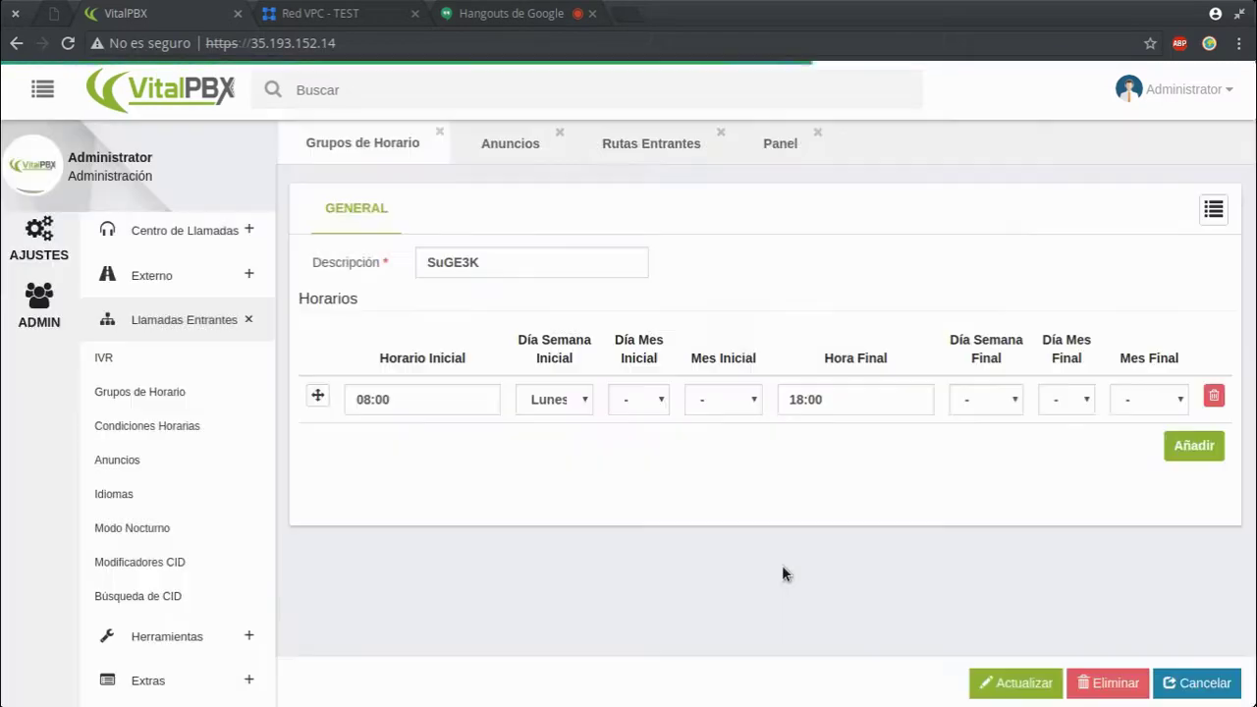
Start a new time condition in Condiciones Horarias with the description SuGE3K and the SuGE3K time group.
left_click(139, 392)
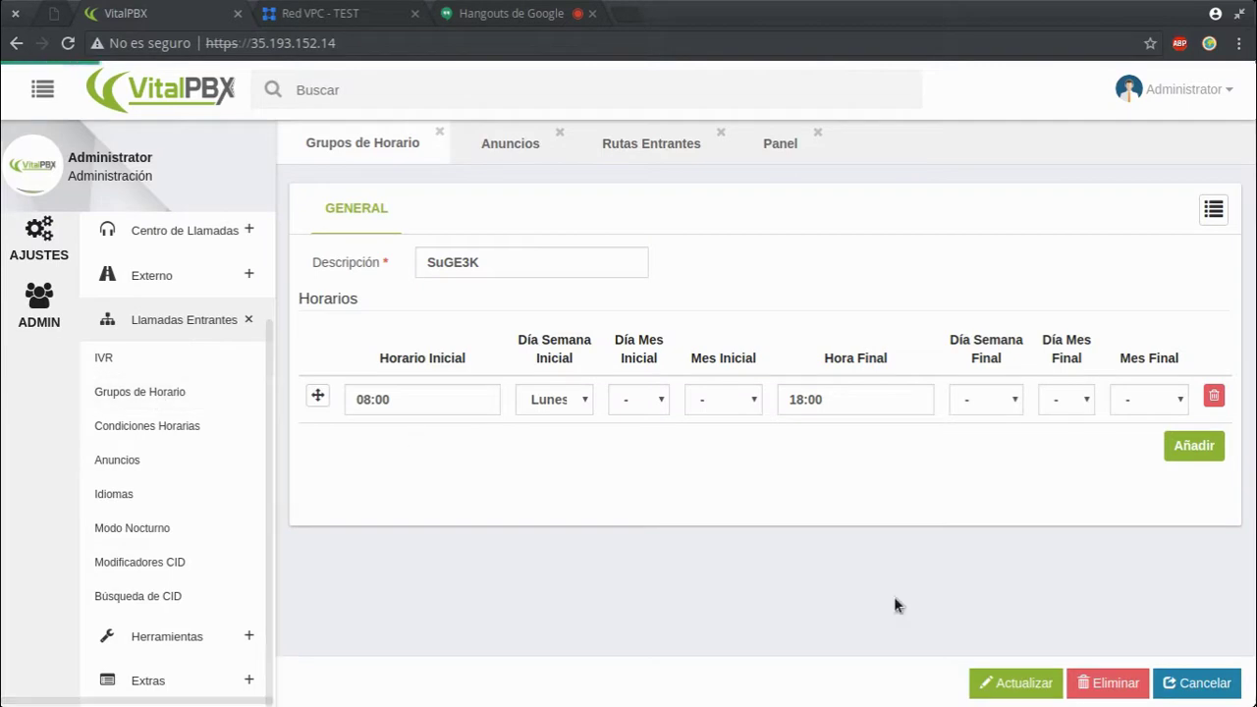
left_click(107, 391)
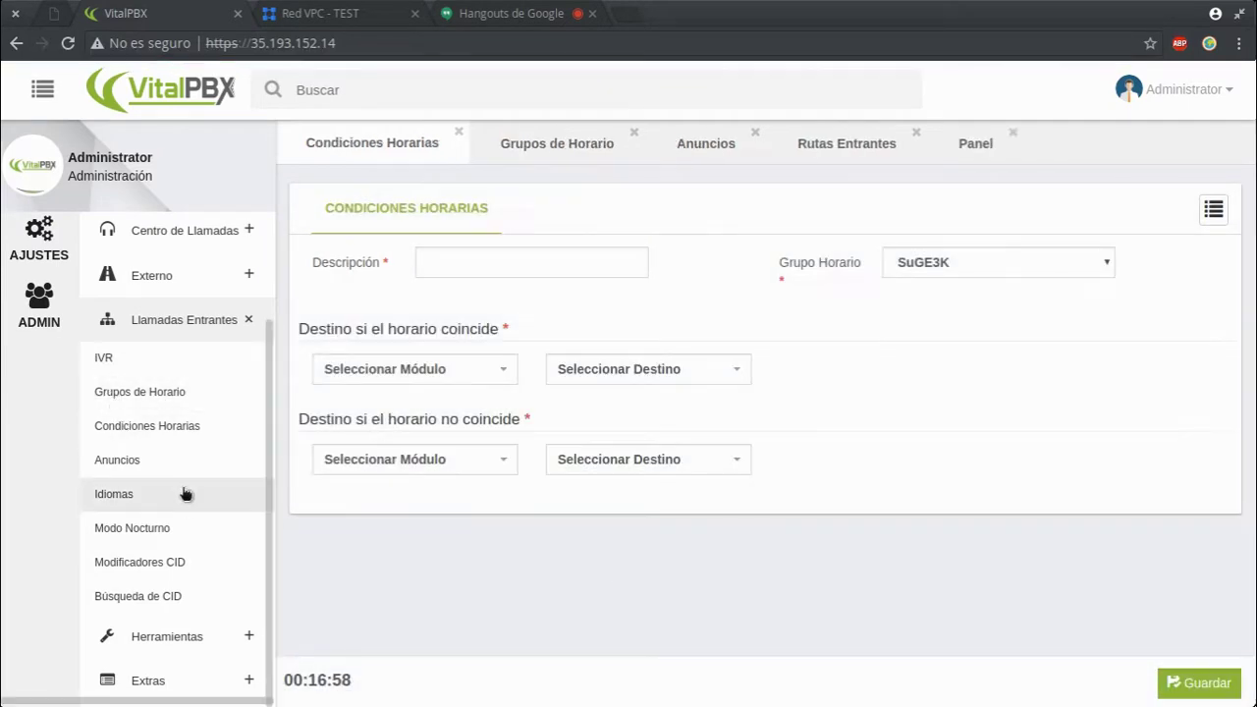
left_click(422, 263)
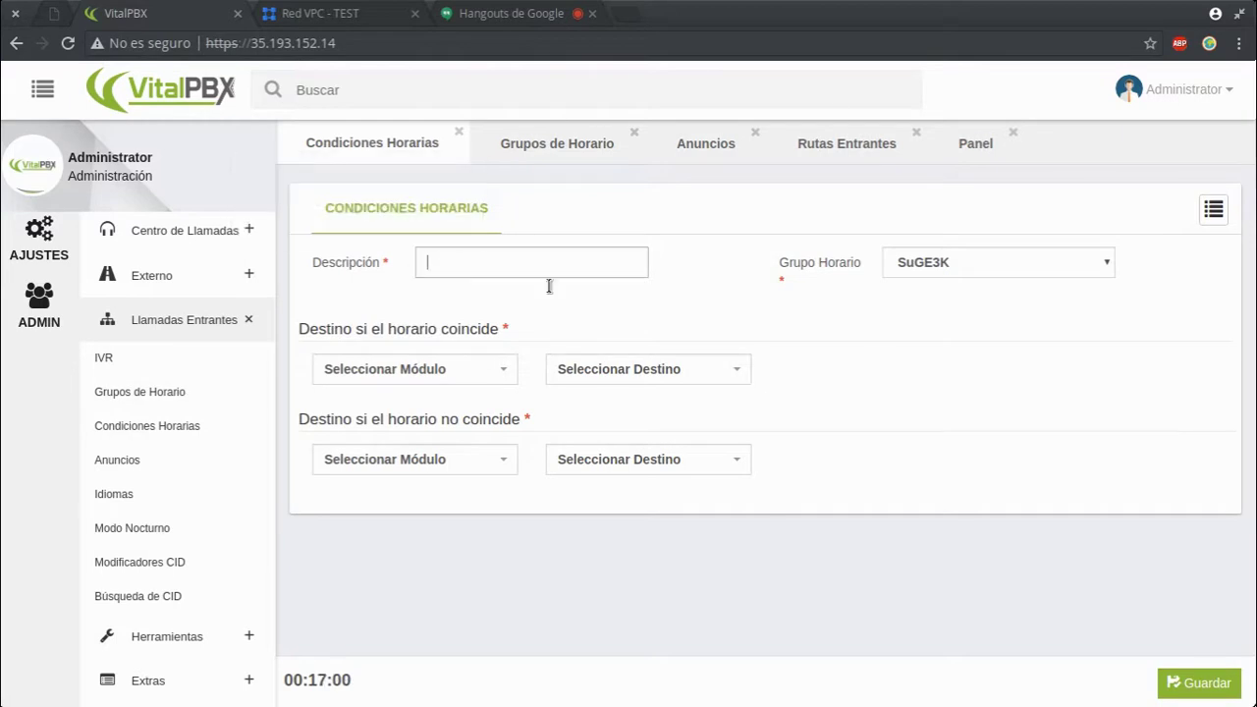
type("SuGE3K")
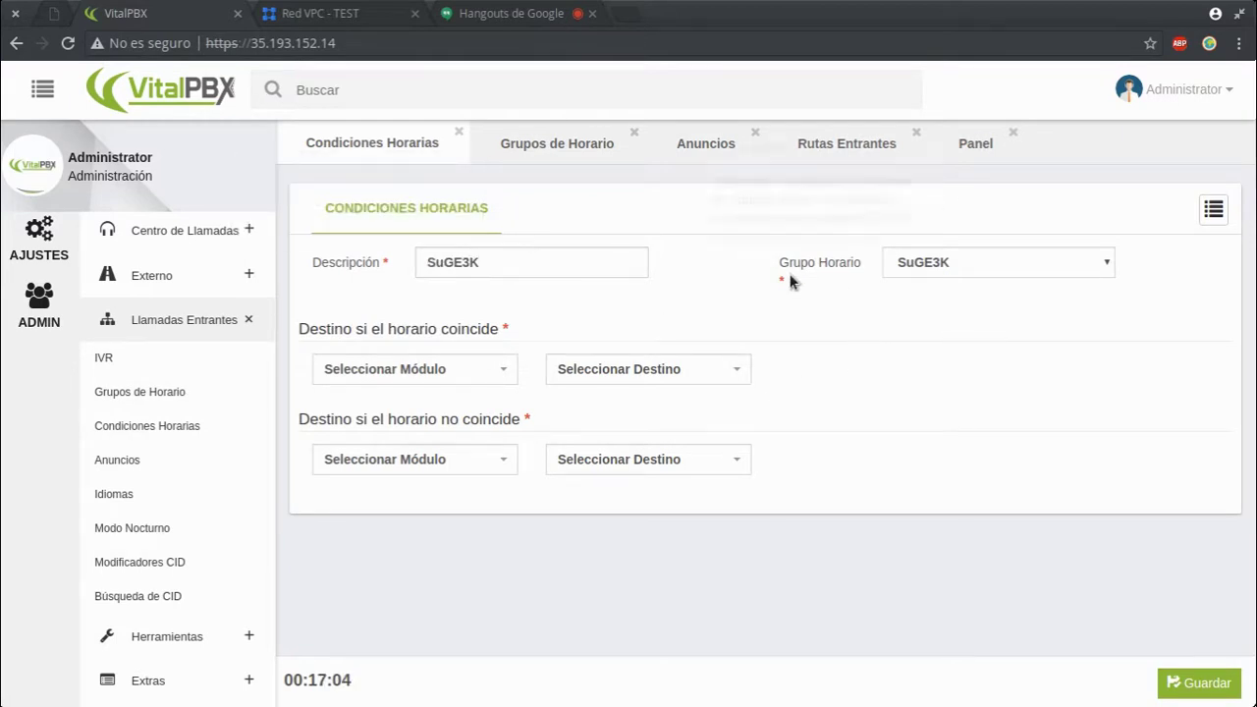
left_click(967, 272)
left_click(958, 317)
Set the destination for a matching schedule to the Extensiones module and extension 1003.
left_click(349, 367)
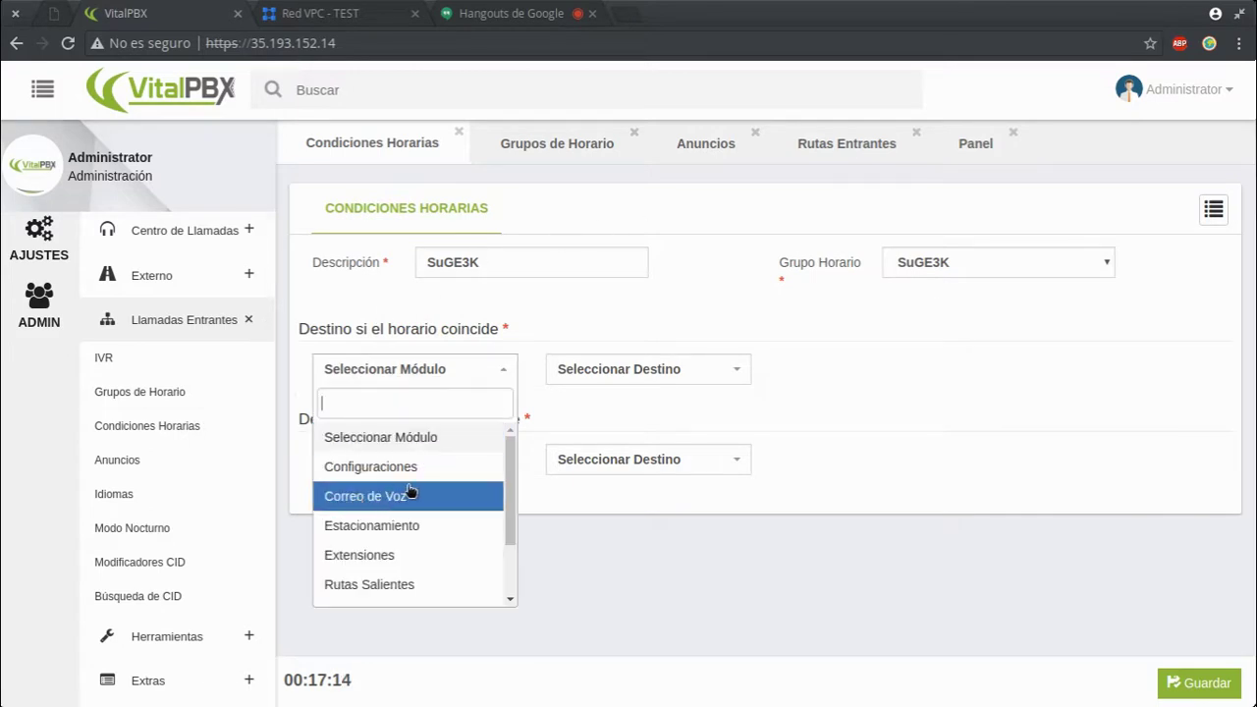
left_click(410, 556)
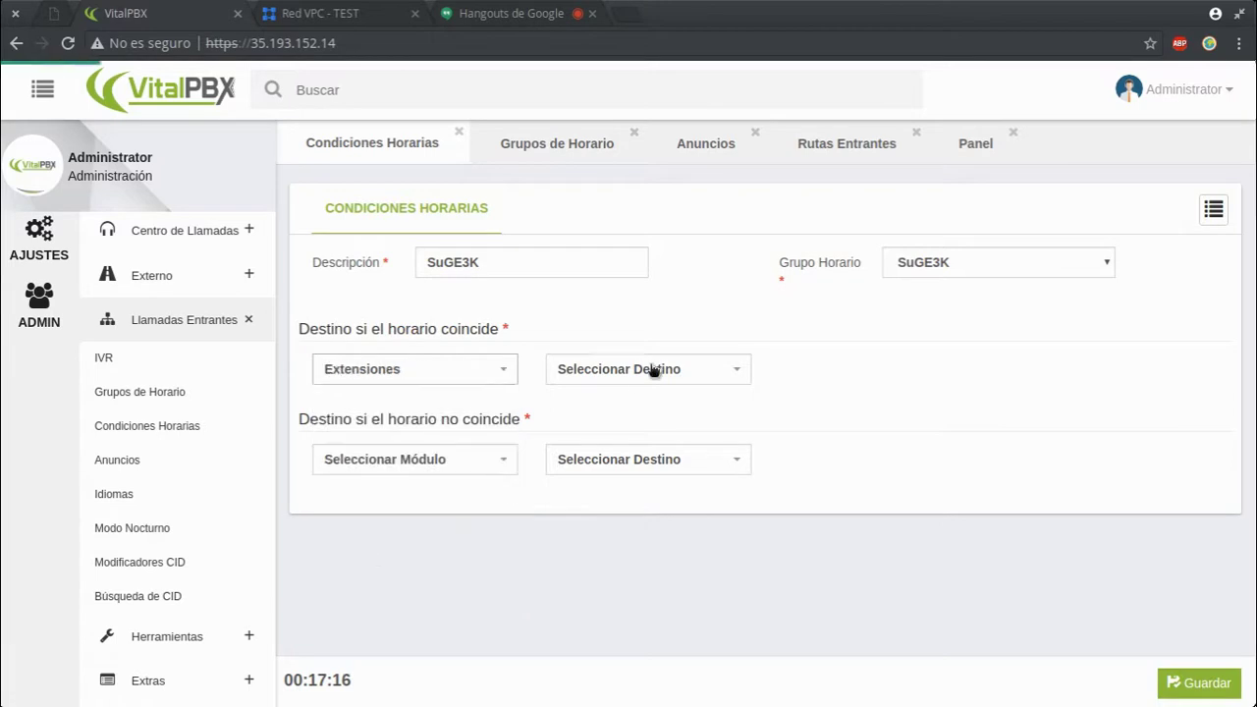
left_click(656, 369)
left_click(629, 469)
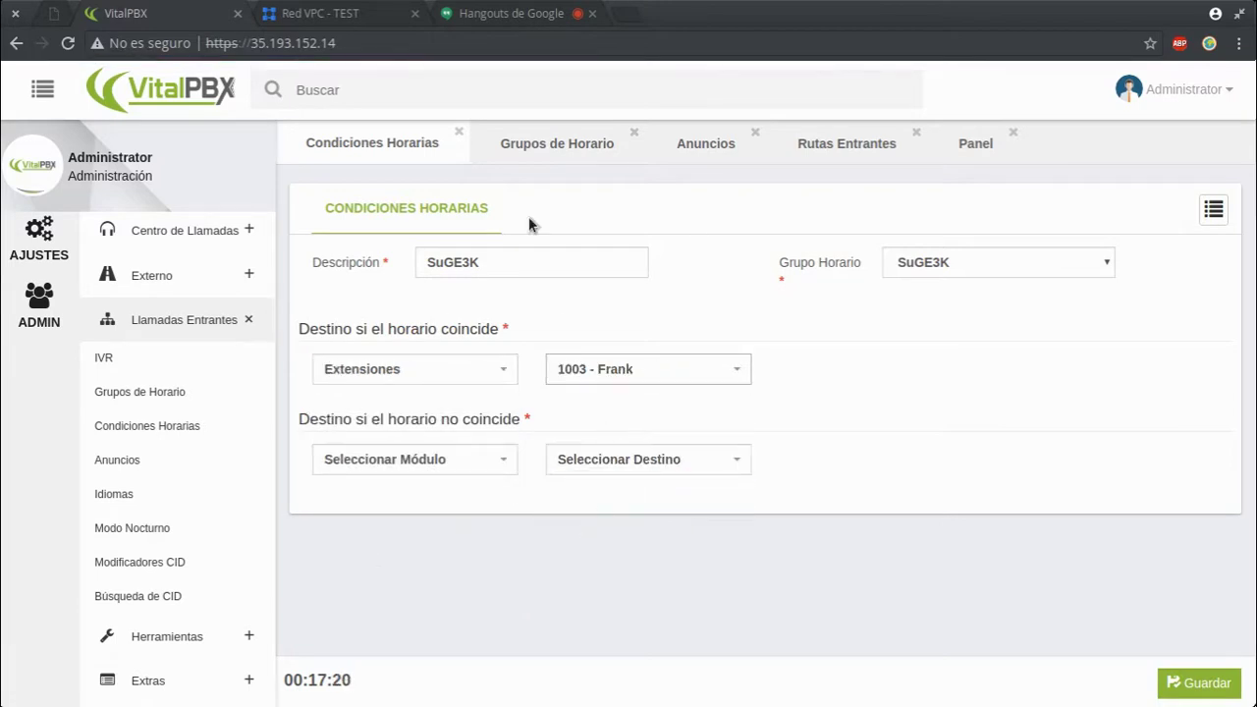
Look through the modules offered as the destination when the schedule does not match, without choosing one.
left_click(388, 460)
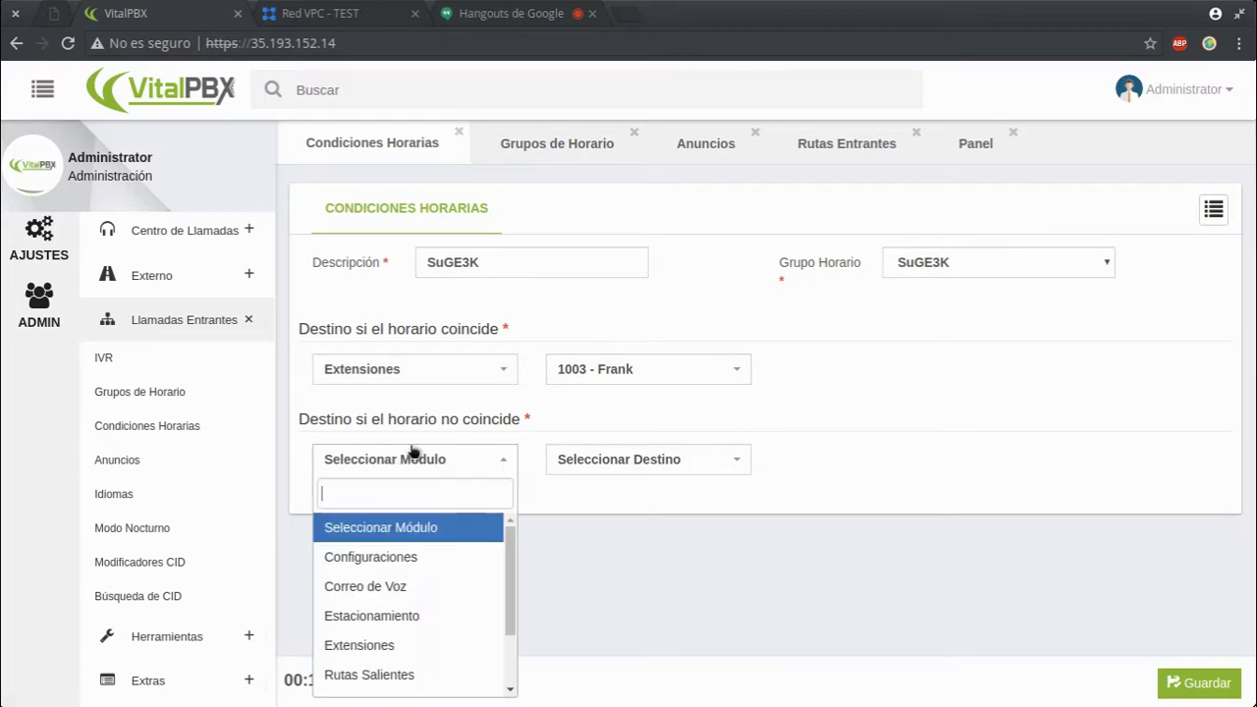
scroll(423, 648, "down", 2)
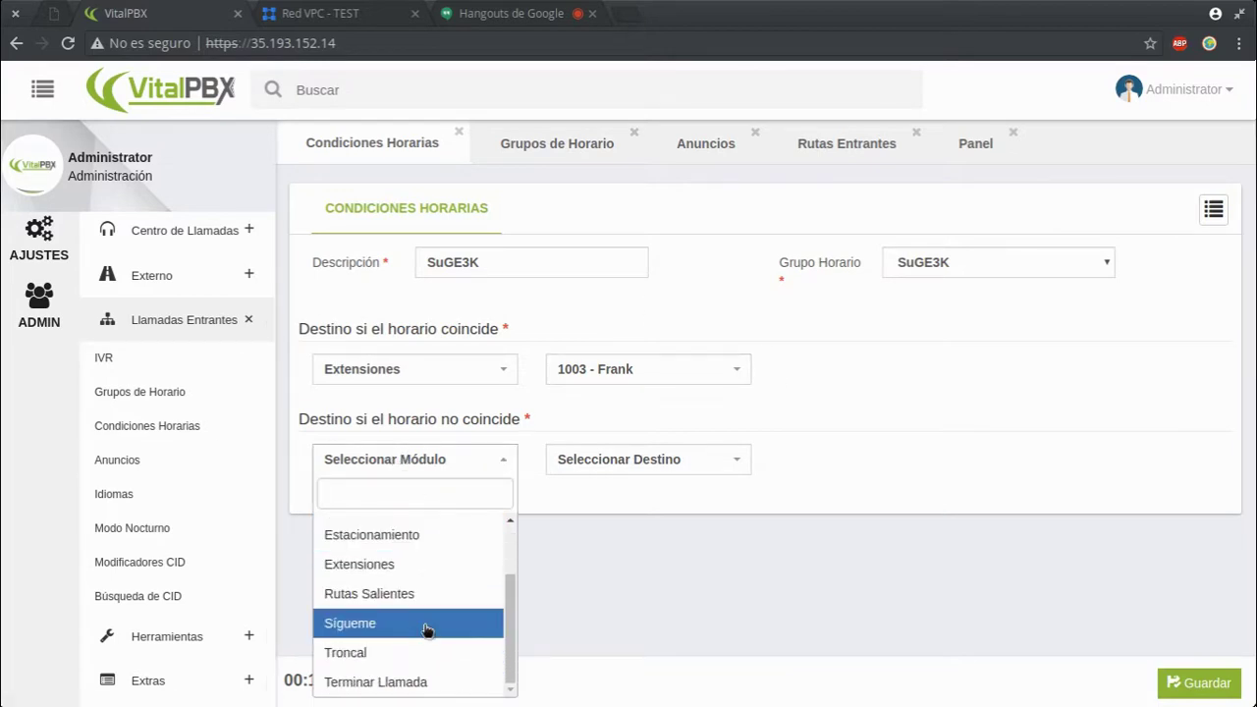
scroll(430, 624, "up", 2)
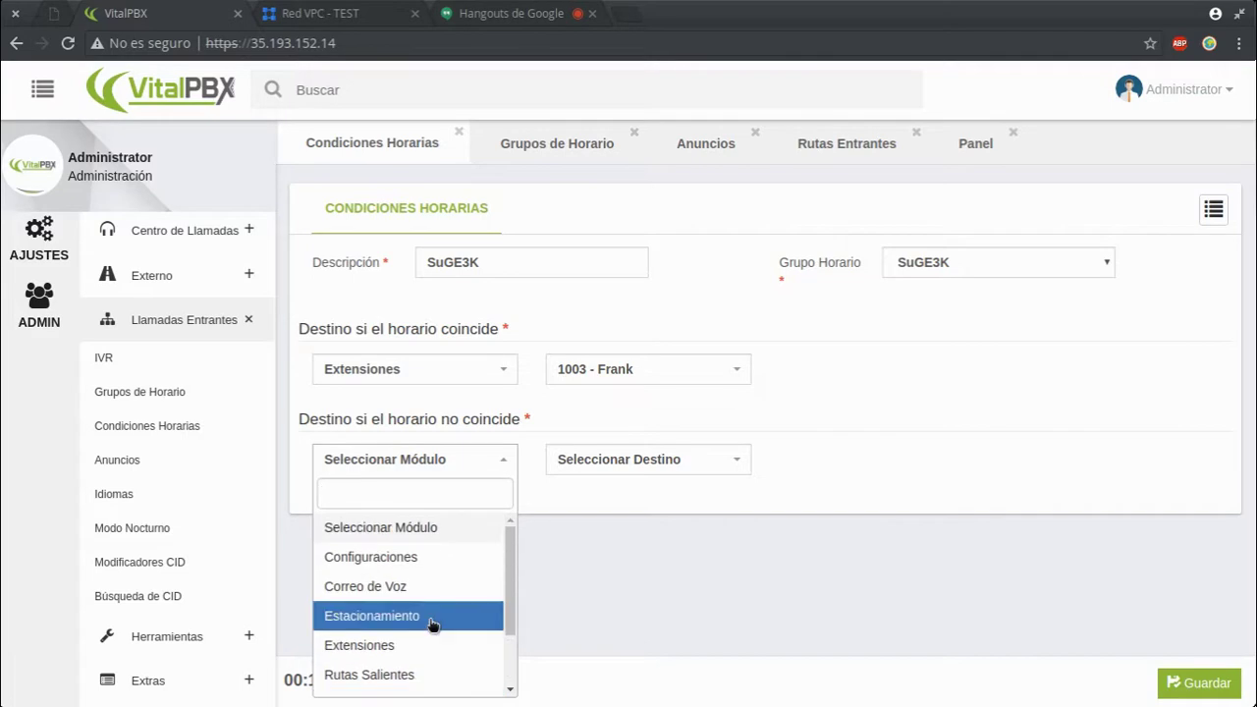
scroll(432, 626, "down", 2)
scroll(432, 626, "up", 2)
scroll(432, 625, "down", 1)
scroll(433, 625, "down", 2)
scroll(432, 629, "up", 3)
scroll(432, 629, "down", 2)
scroll(433, 633, "up", 3)
scroll(433, 633, "down", 3)
scroll(433, 633, "up", 1)
scroll(432, 633, "up", 1)
scroll(432, 637, "up", 2)
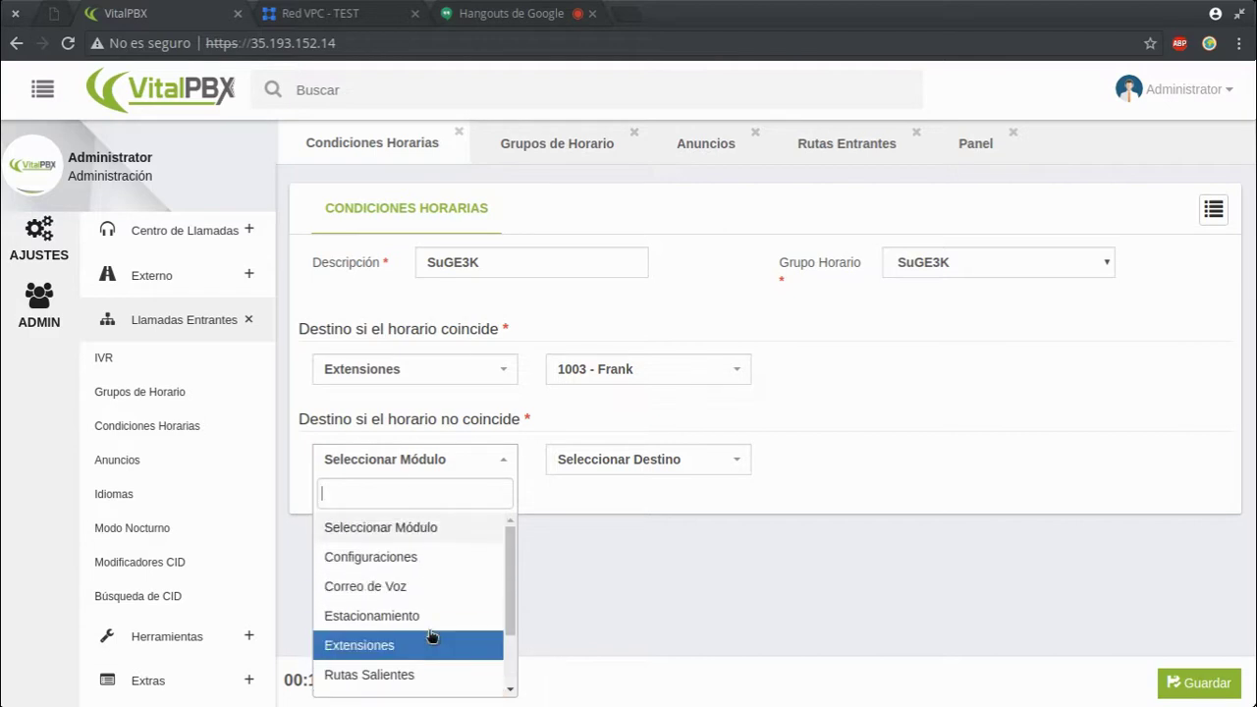
scroll(453, 598, "down", 2)
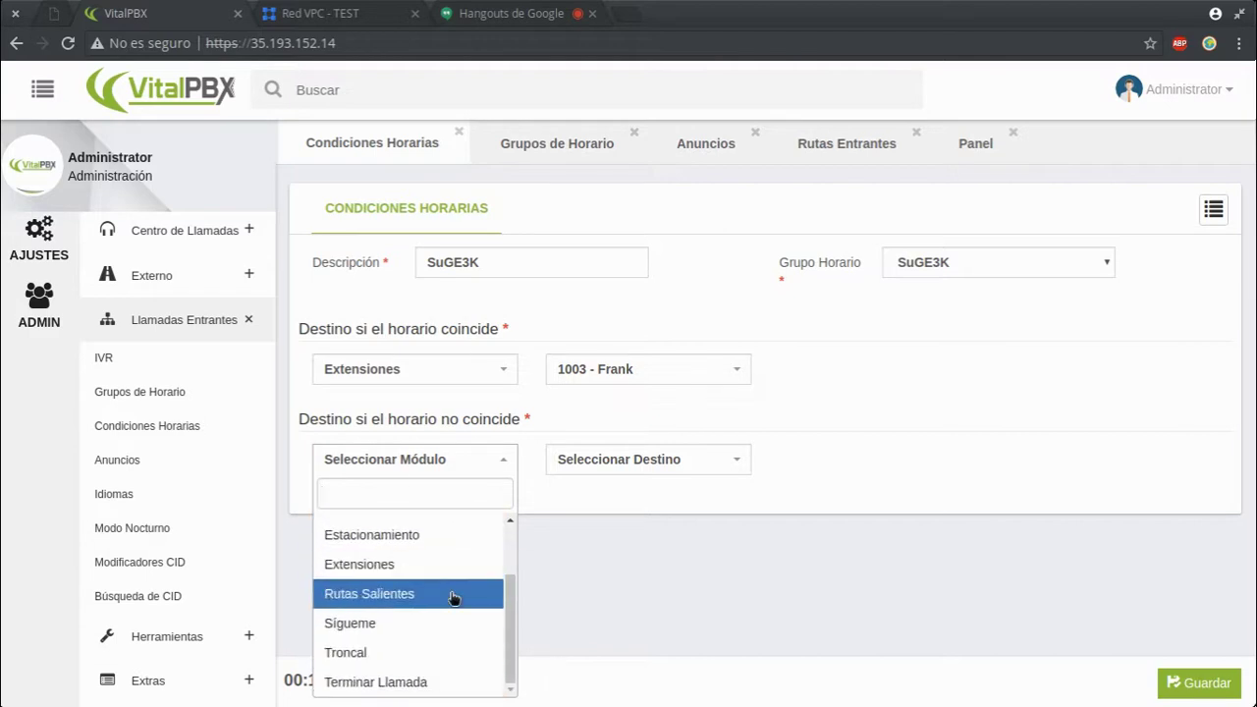
left_click(815, 526)
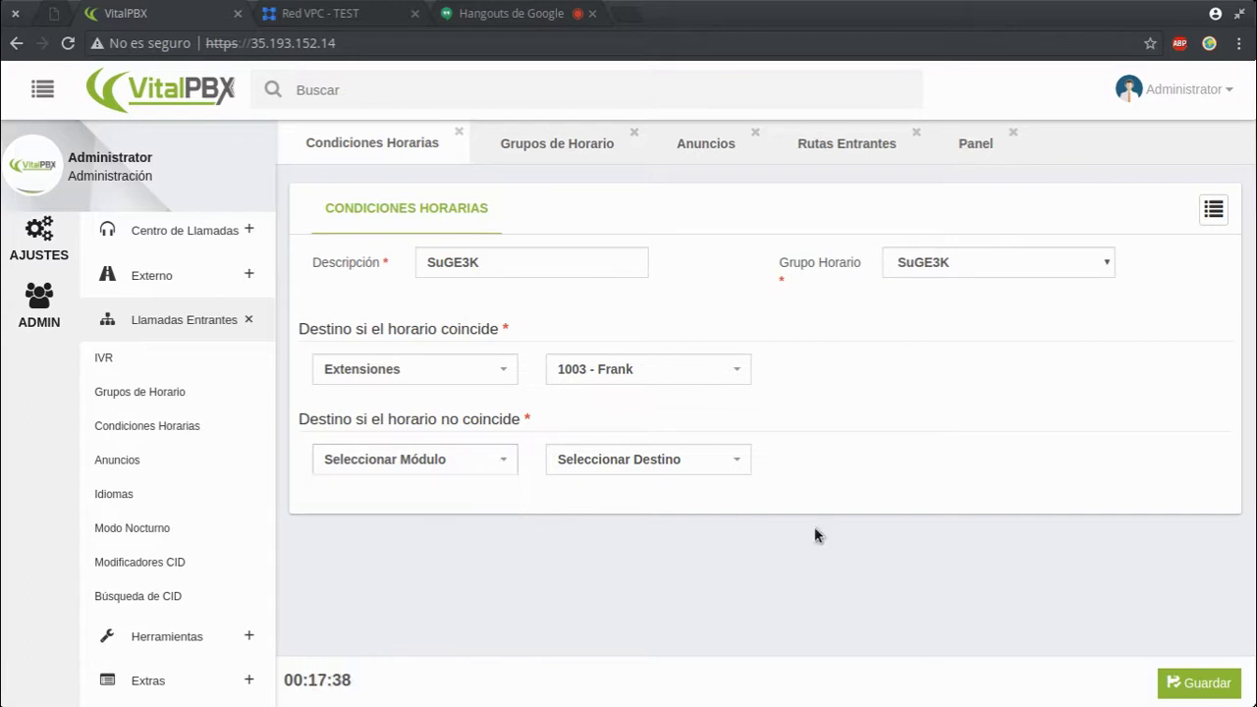
Search the web for loquendo in a new browser tab and open the Loquendo TTS online demo.
left_click(629, 14)
type("loquendo")
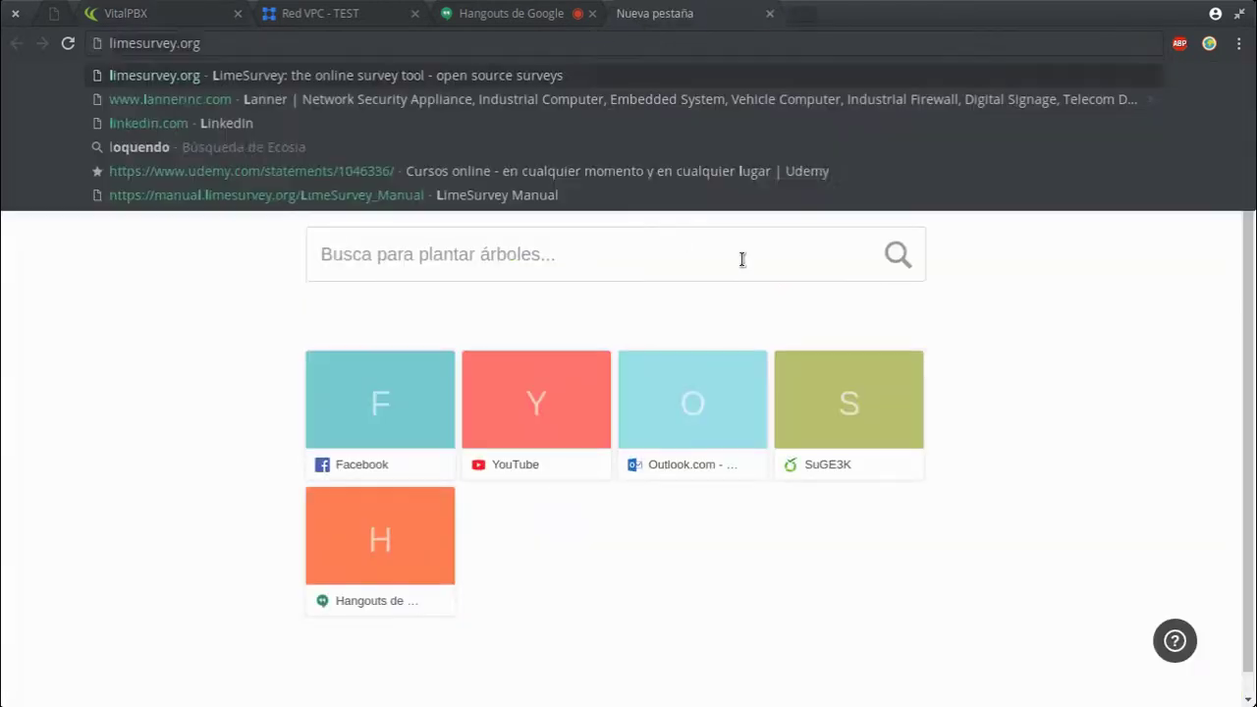
key("Return")
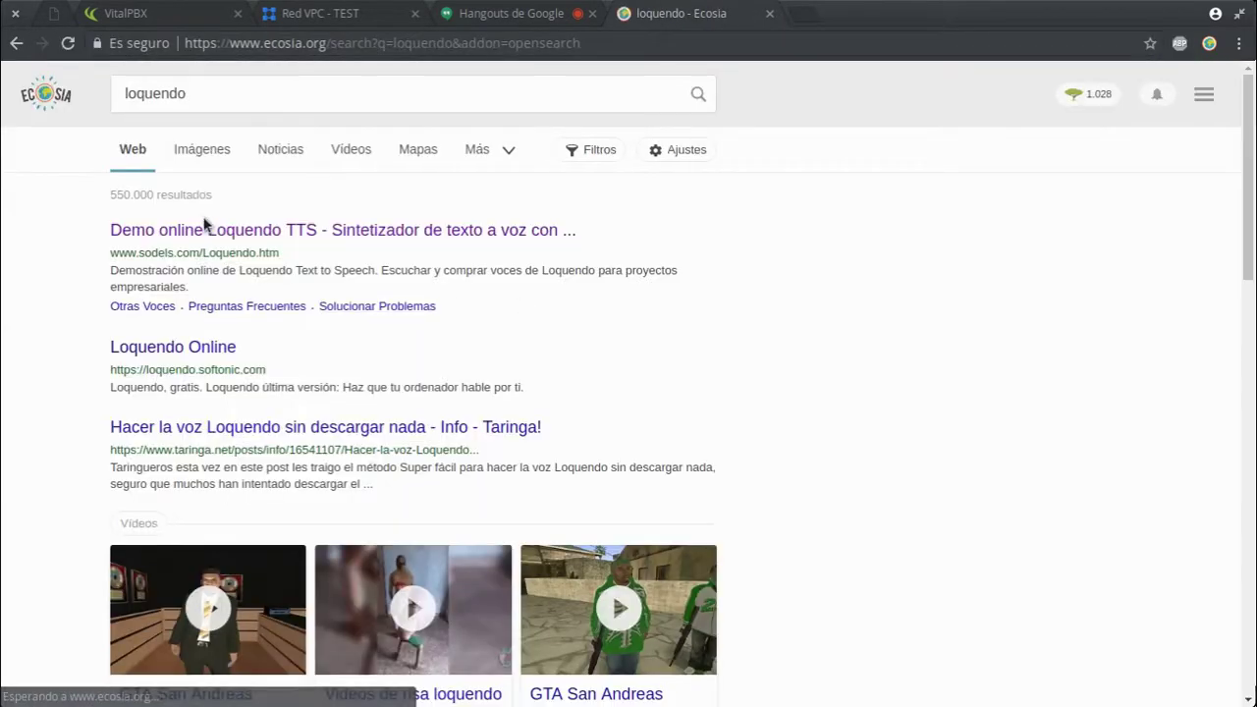
left_click(226, 230)
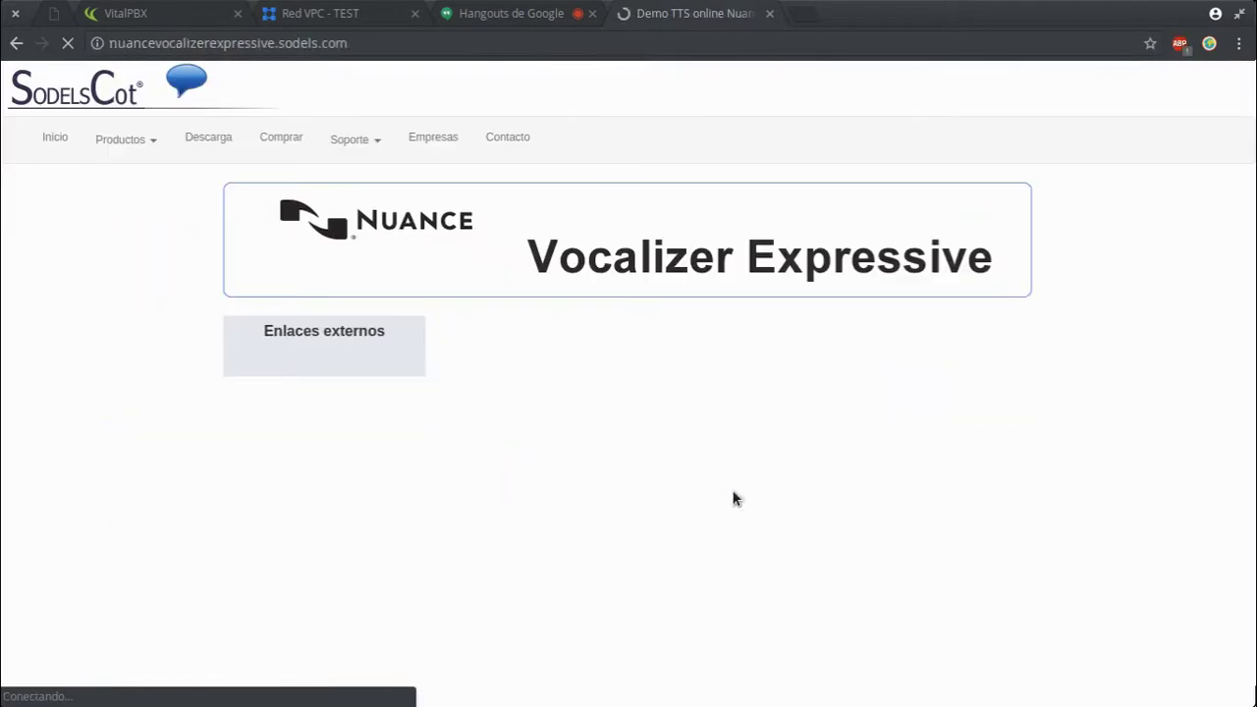
Generate speech in the TTS demo from the text "Recuerda nuestro horario de atención es de Lunes a Viernes de 8 A M a 6 P M".
left_click(705, 522)
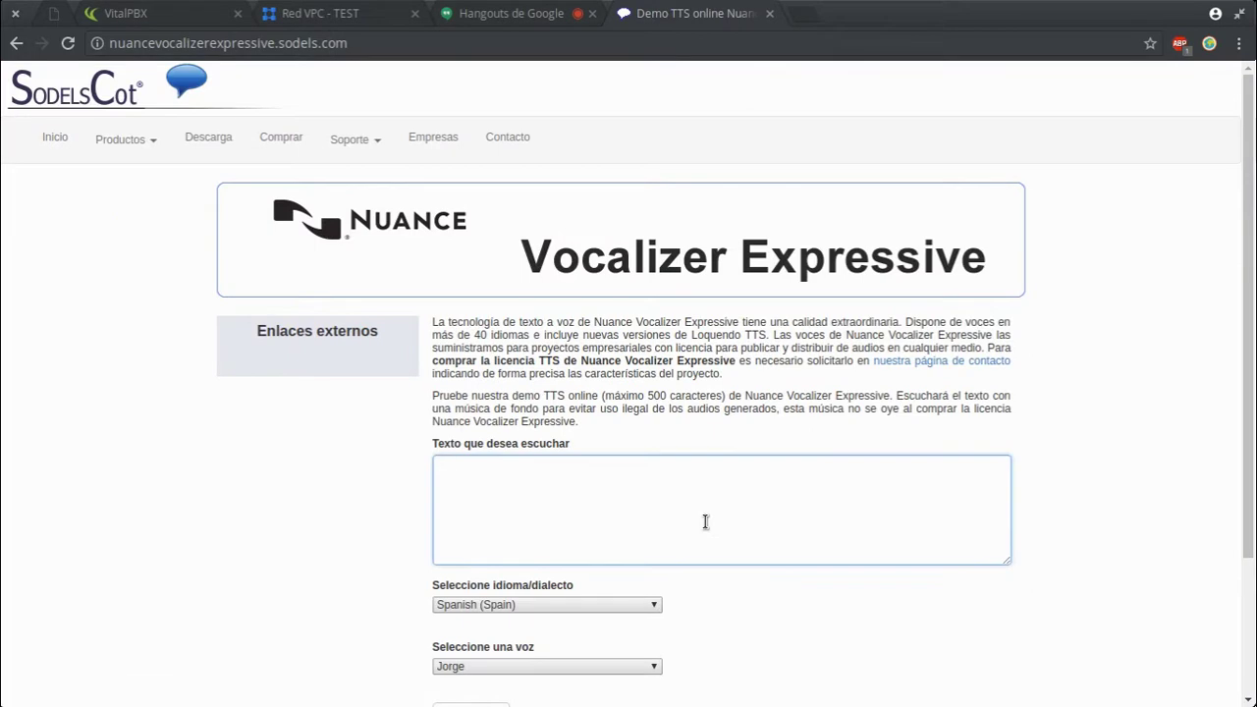
type("H")
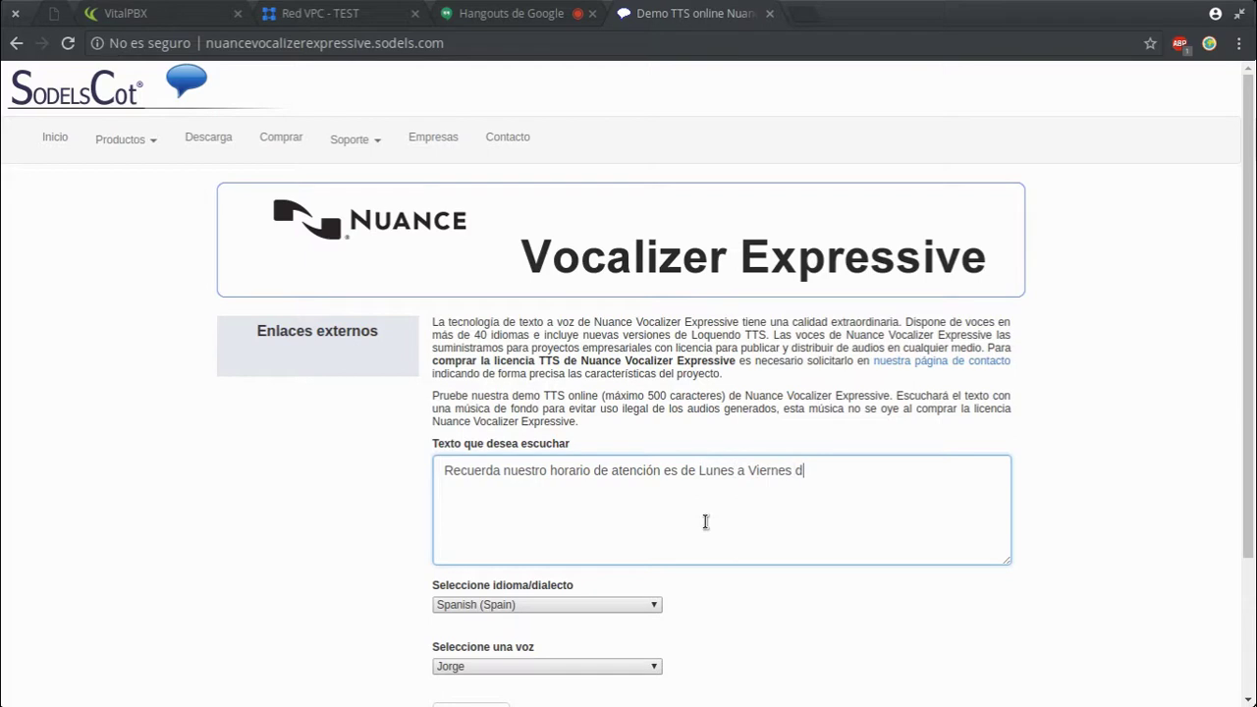
key("BackSpace")
key("Left")
key("Left")
key("Delete")
type("A")
scroll(735, 533, "down", 3)
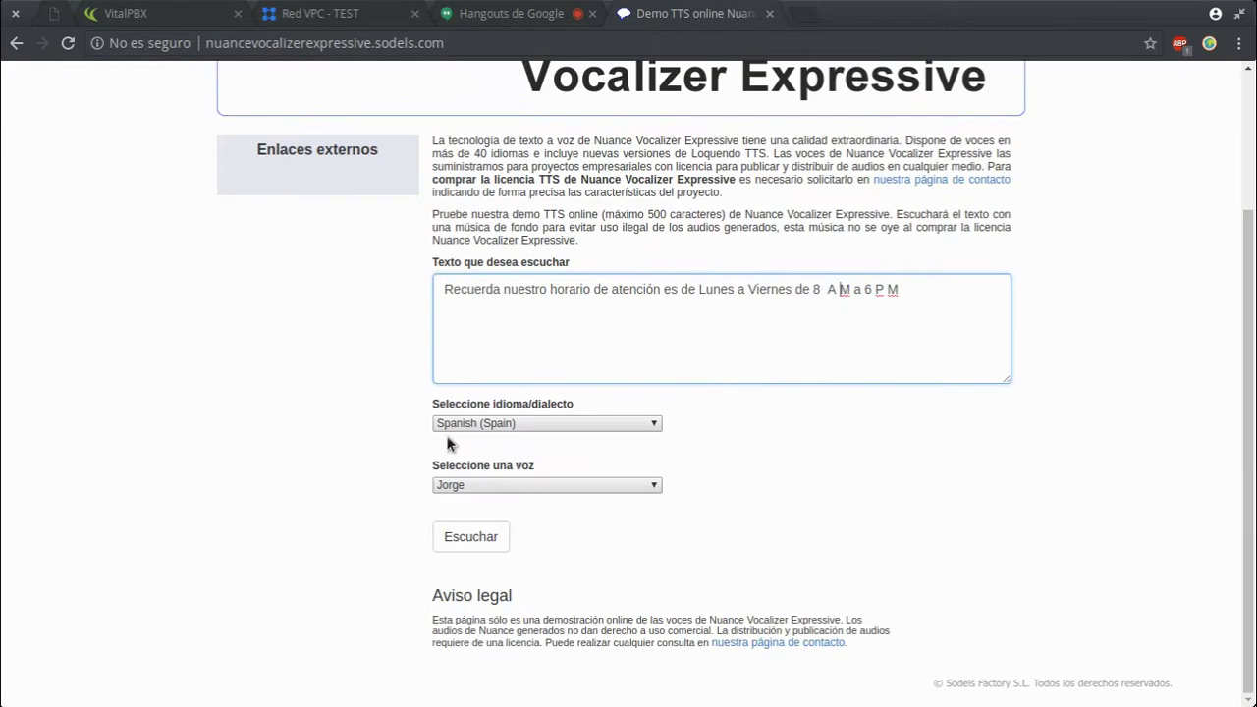
left_click(467, 546)
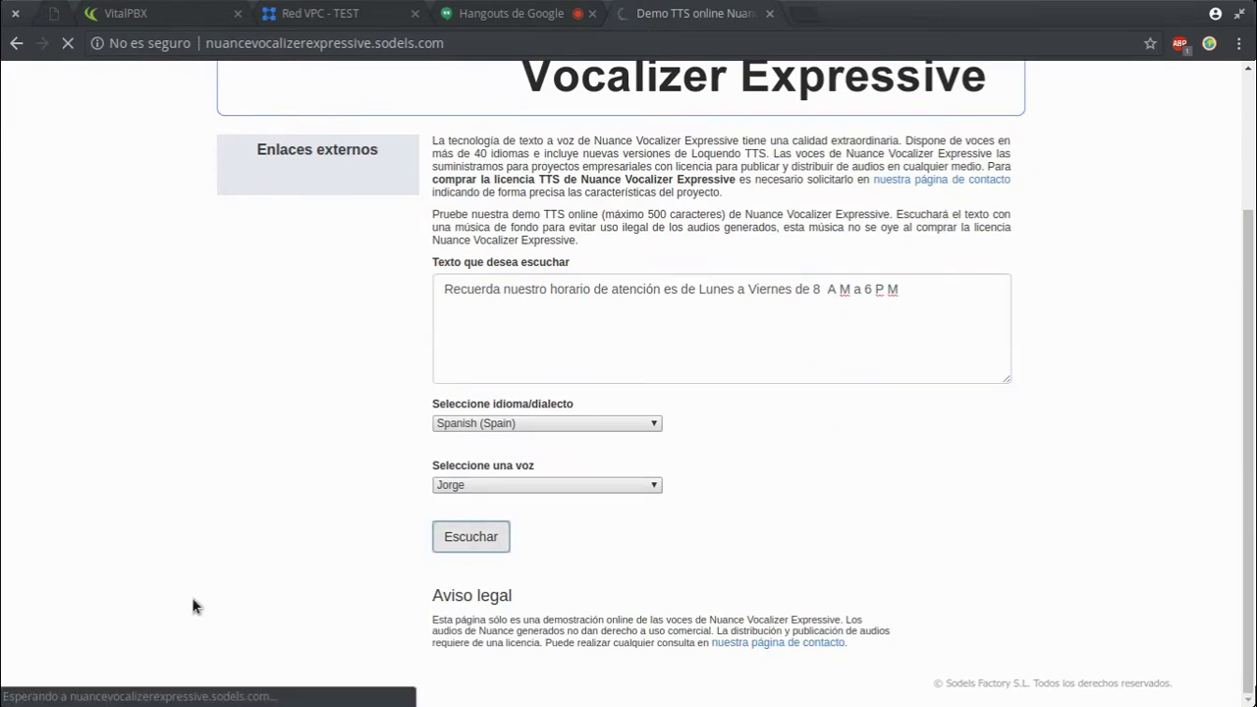
Switch back to VitalPBX, open Gestión de Grabaciones and name the new recording SUGE3K_Horario.
left_click(197, 27)
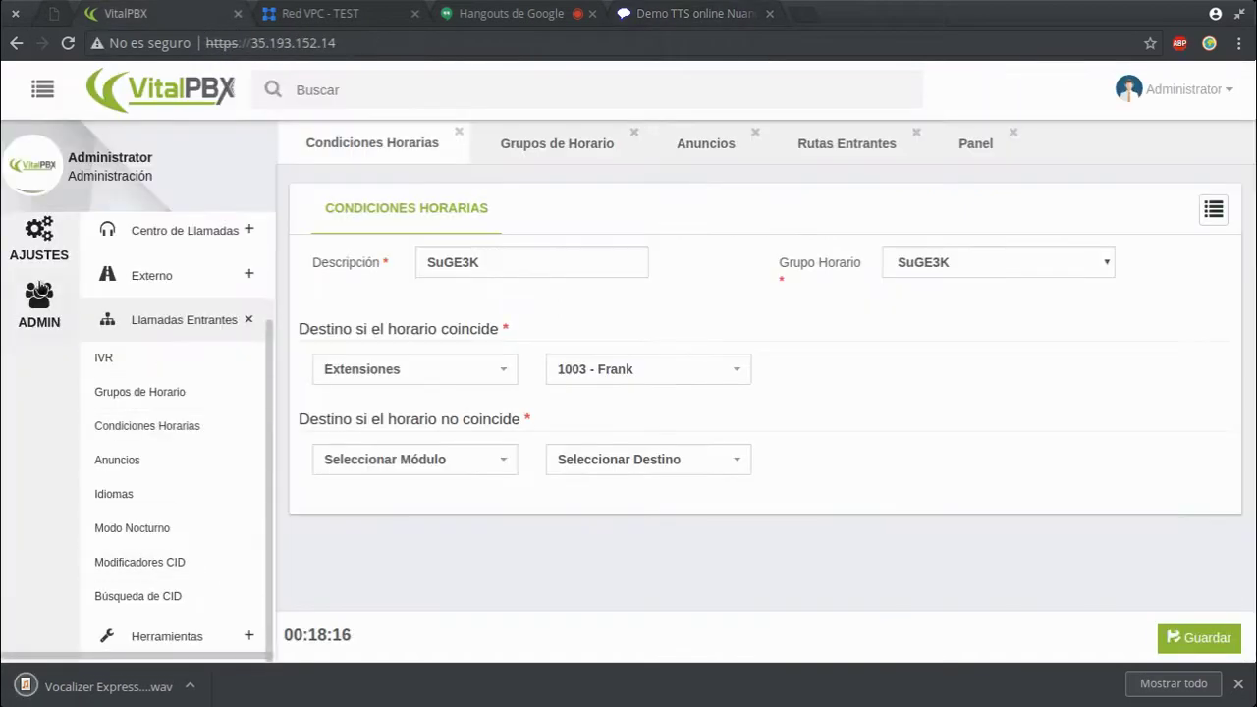
scroll(39, 265, "up", 2)
left_click(39, 374)
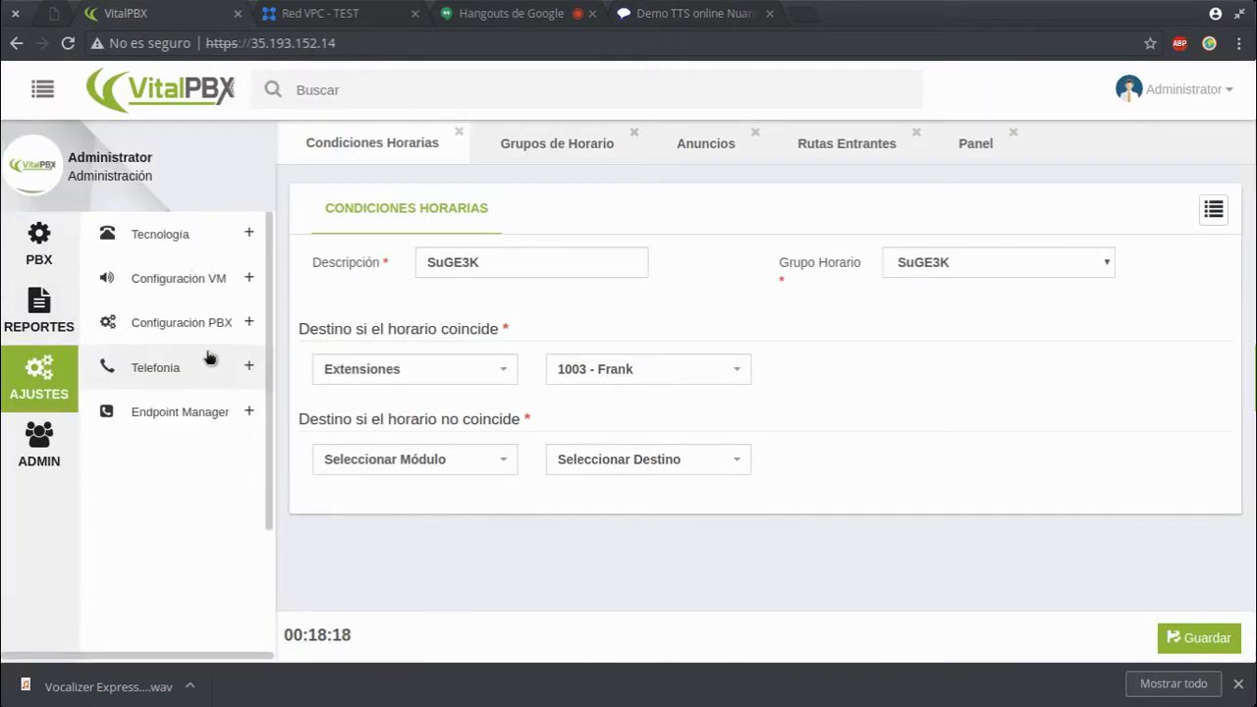
left_click(215, 243)
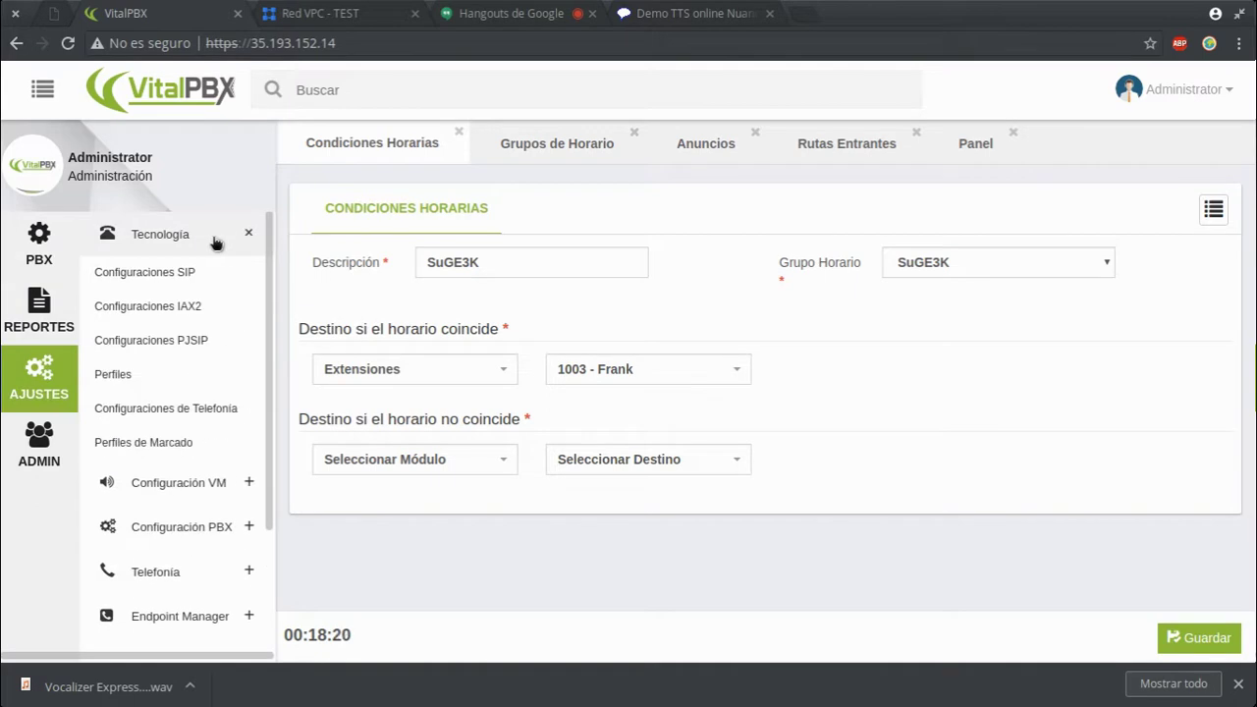
left_click(214, 243)
left_click(213, 324)
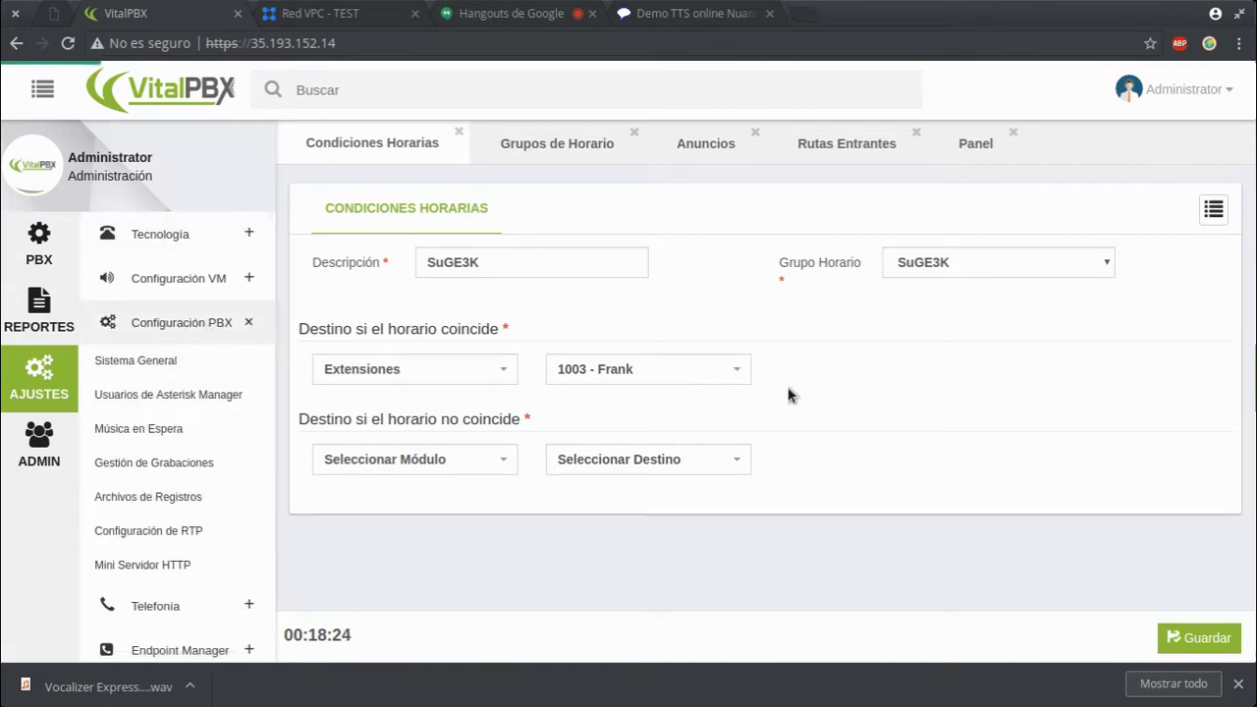
left_click(483, 269)
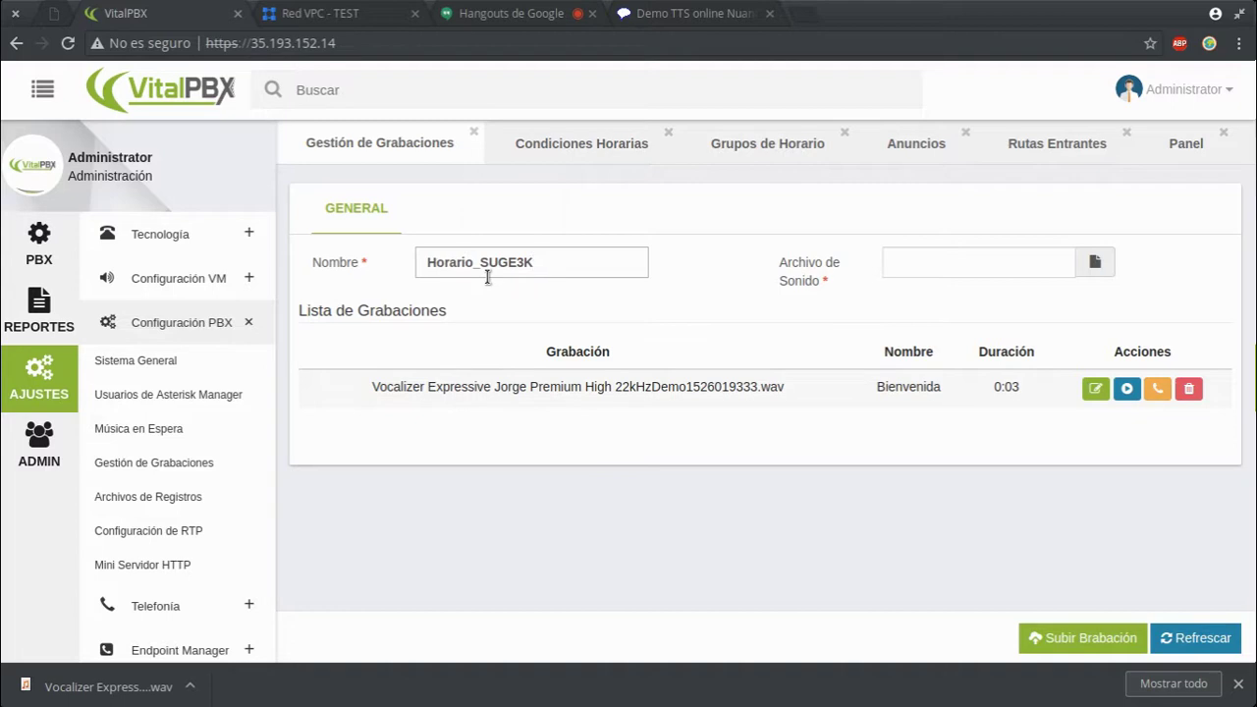
key("ctrl+a")
type("SUGE3K_Horario")
Choose the newest Vocalizer Expressive Jorge audio file from Descargas as the recording's sound file.
left_click(1106, 264)
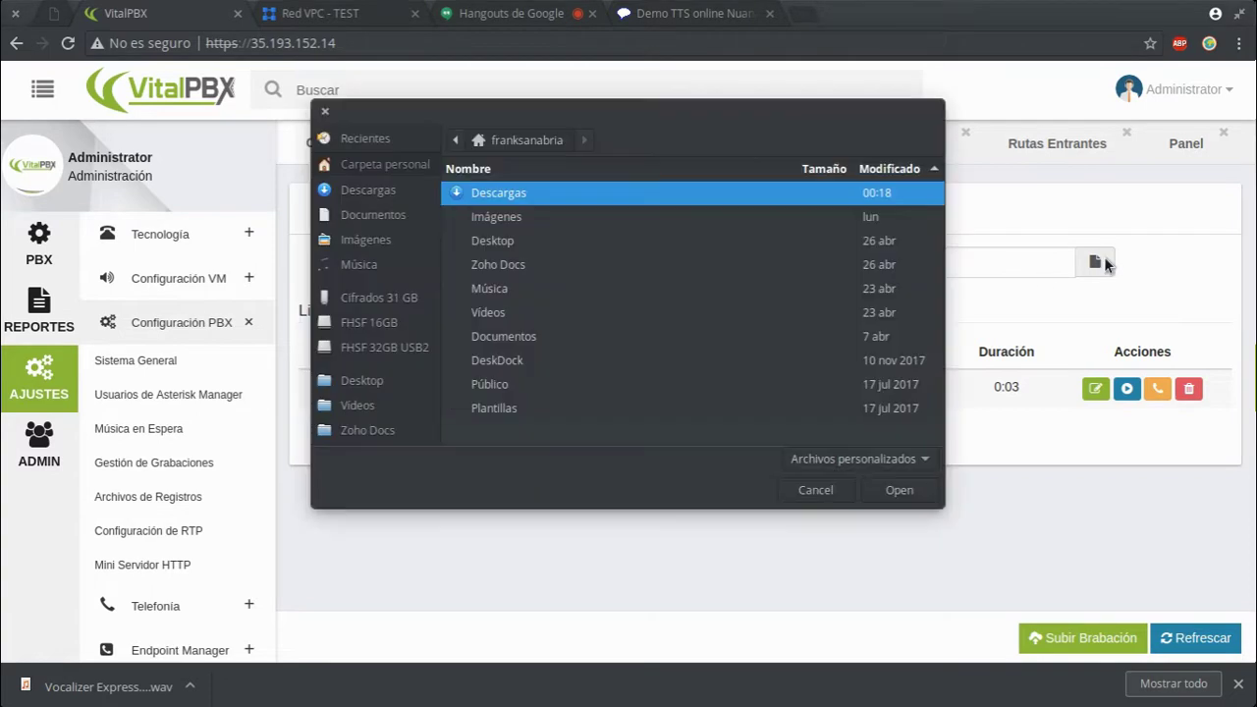
left_click(380, 144)
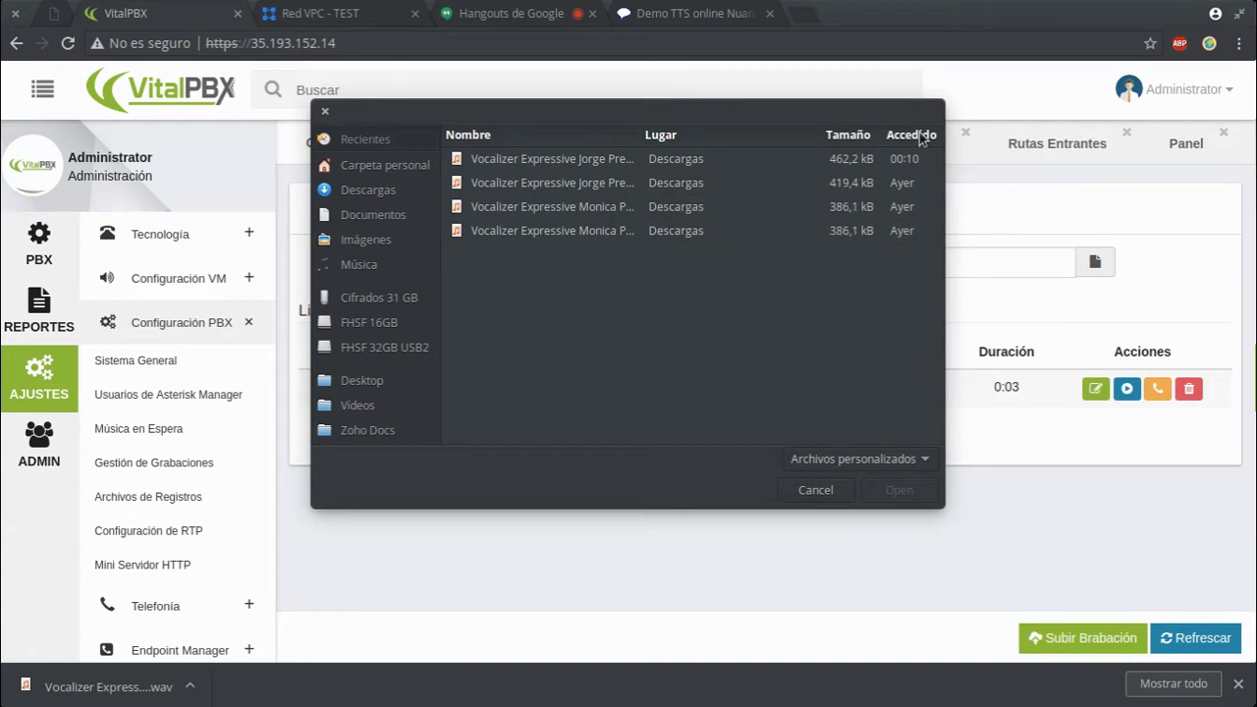
left_click(383, 212)
left_click(383, 193)
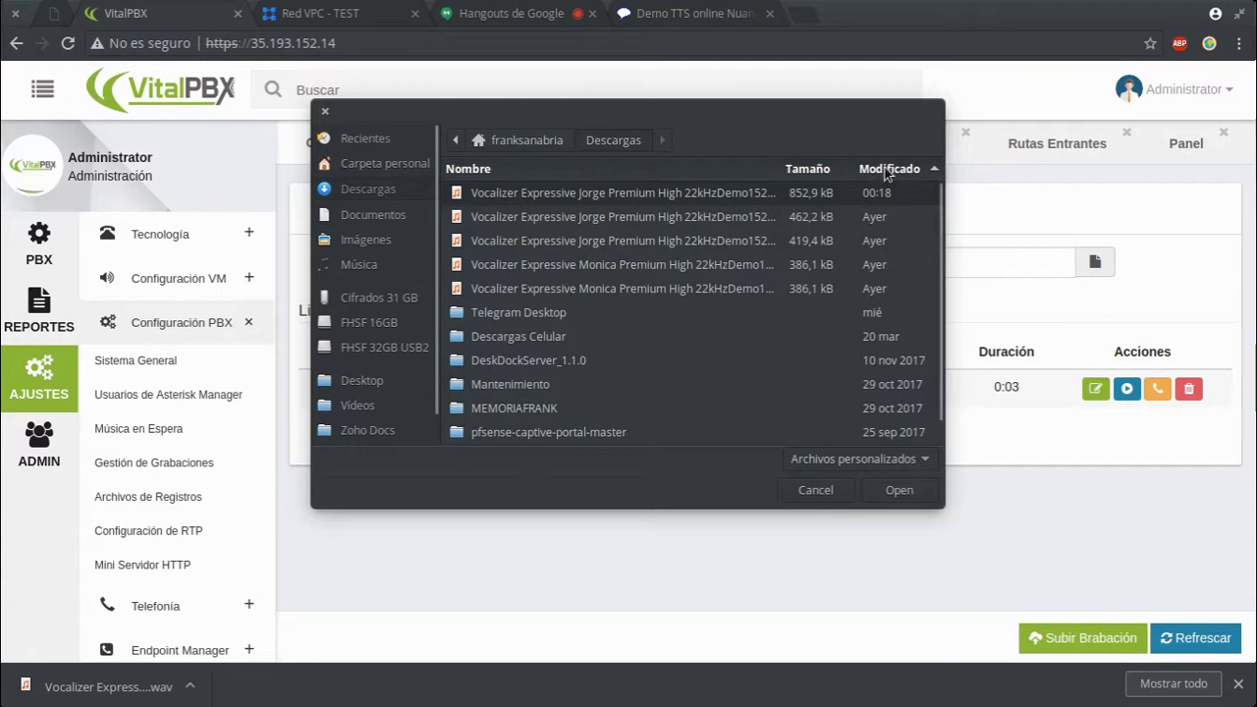
double_click(873, 192)
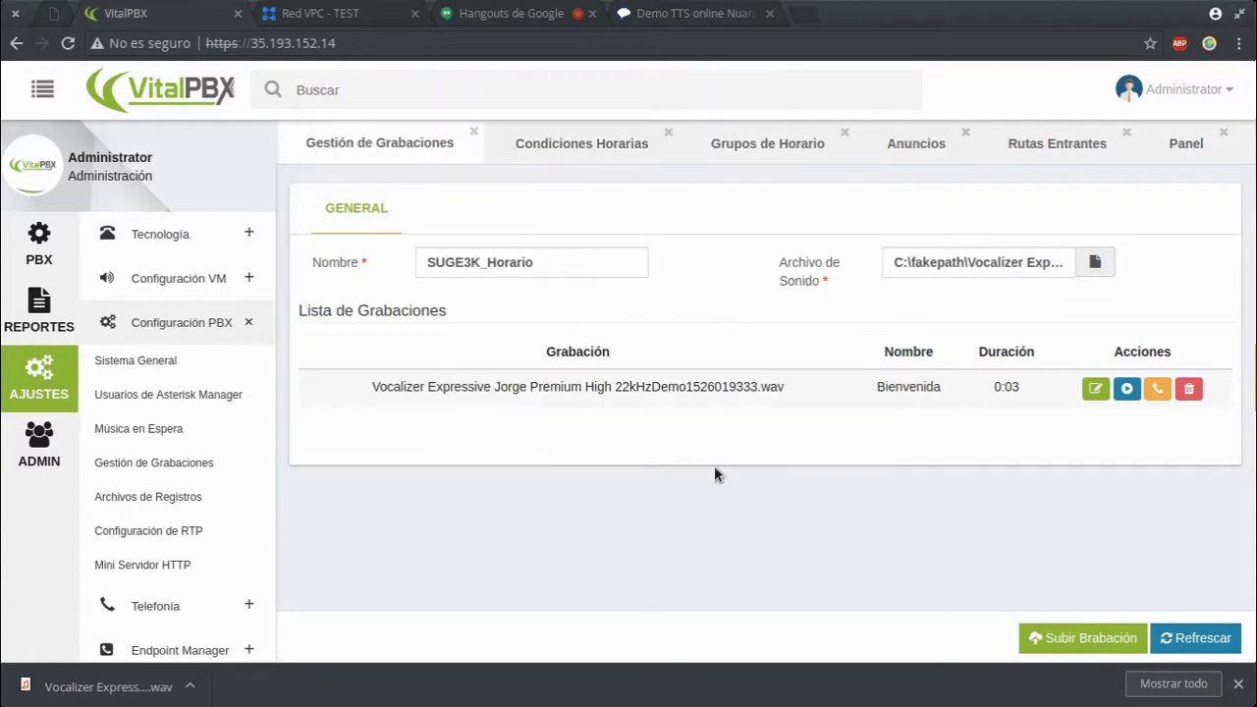
Upload the SUGE3K_Horario recording and play it back from the recordings list.
left_click(1070, 638)
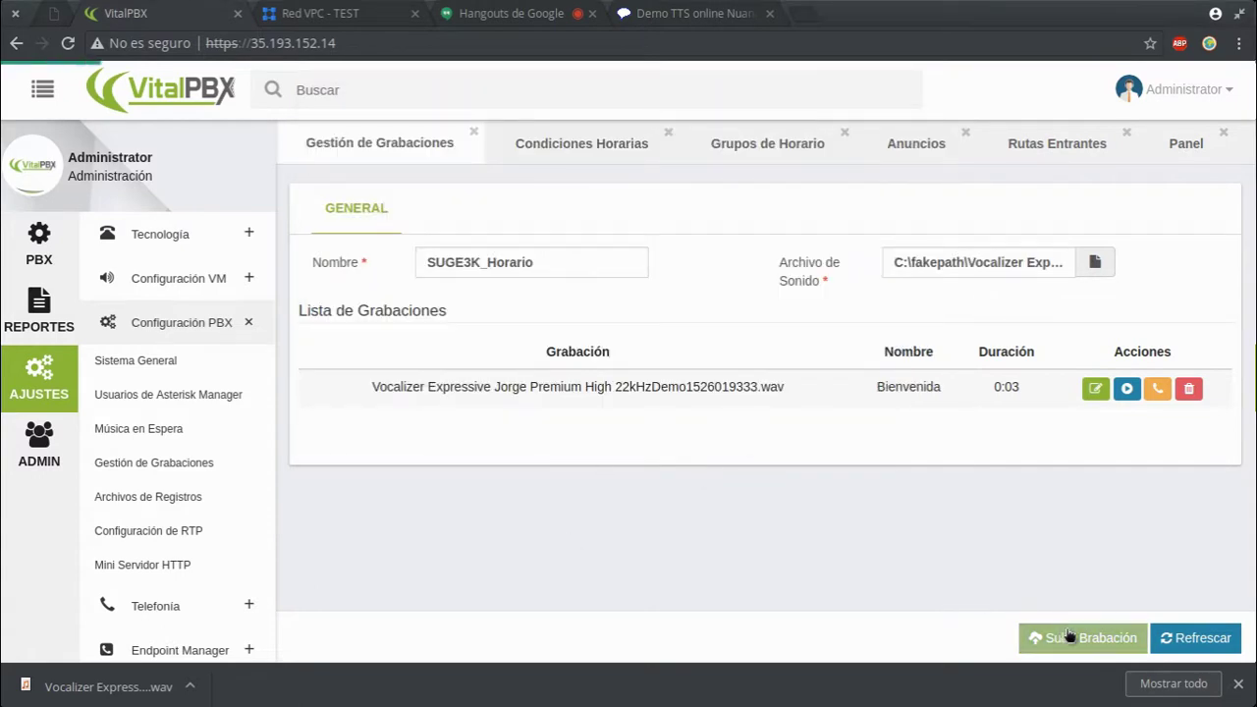
left_click(1238, 684)
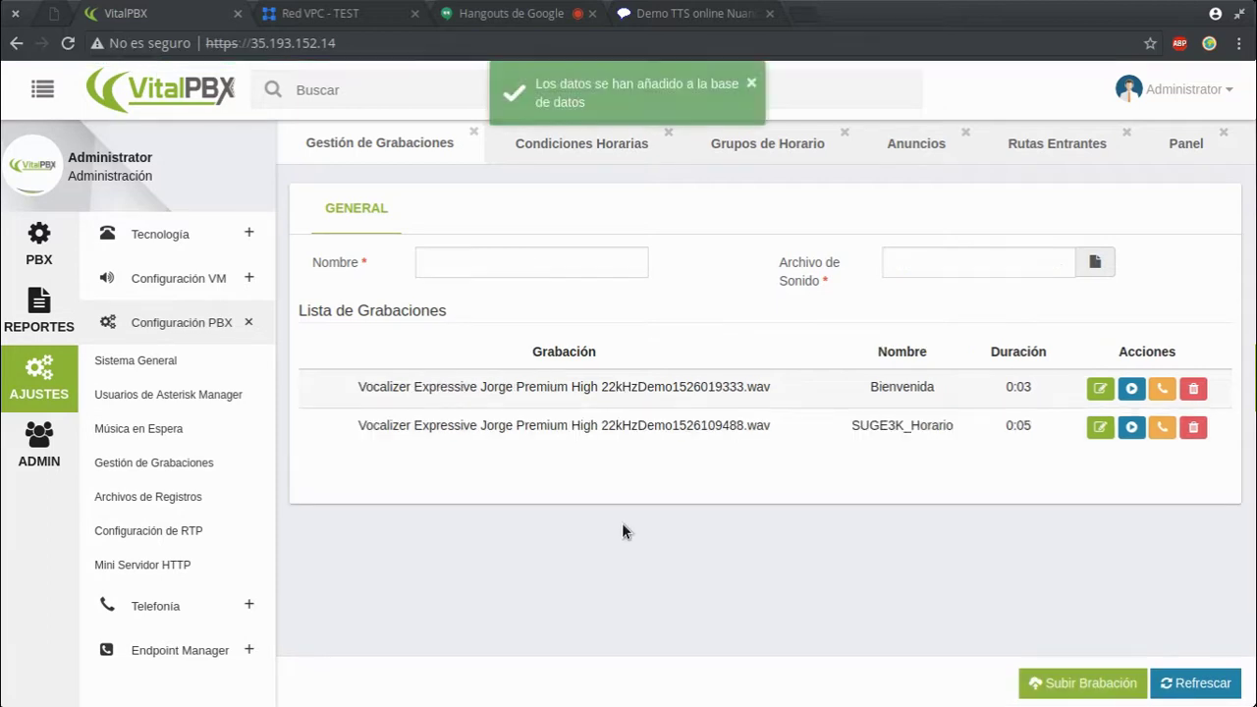
left_click(1131, 428)
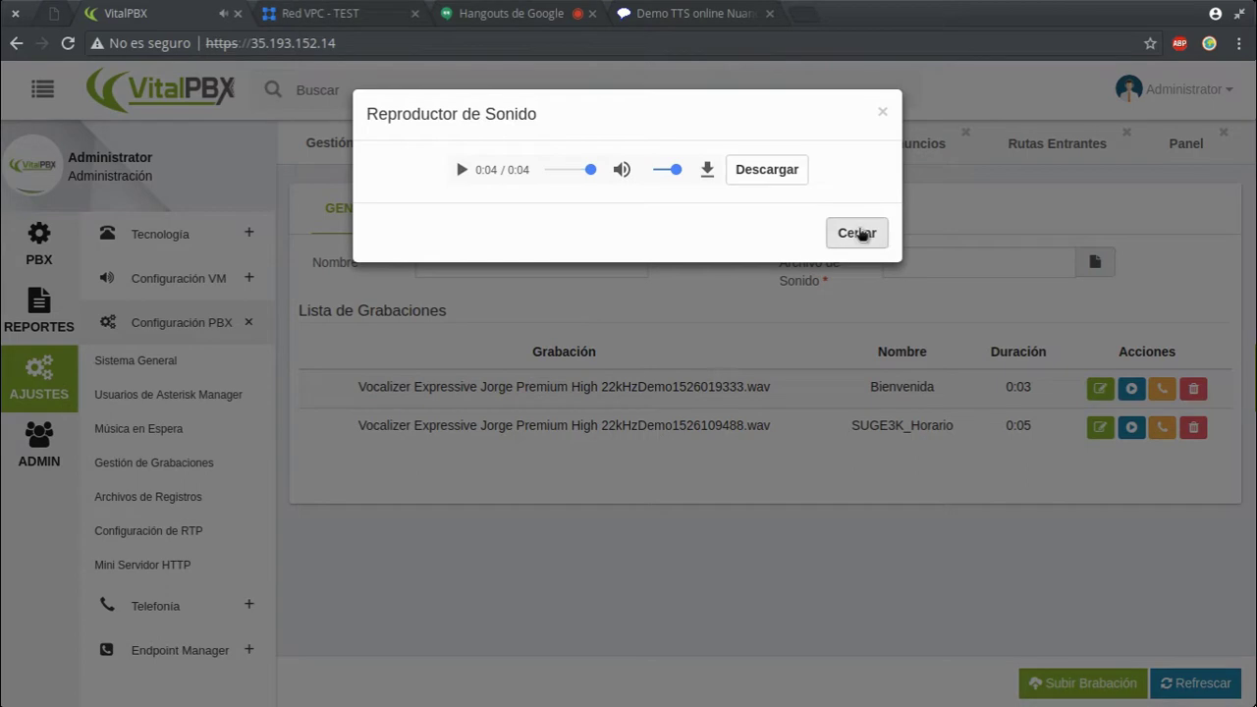
left_click(856, 234)
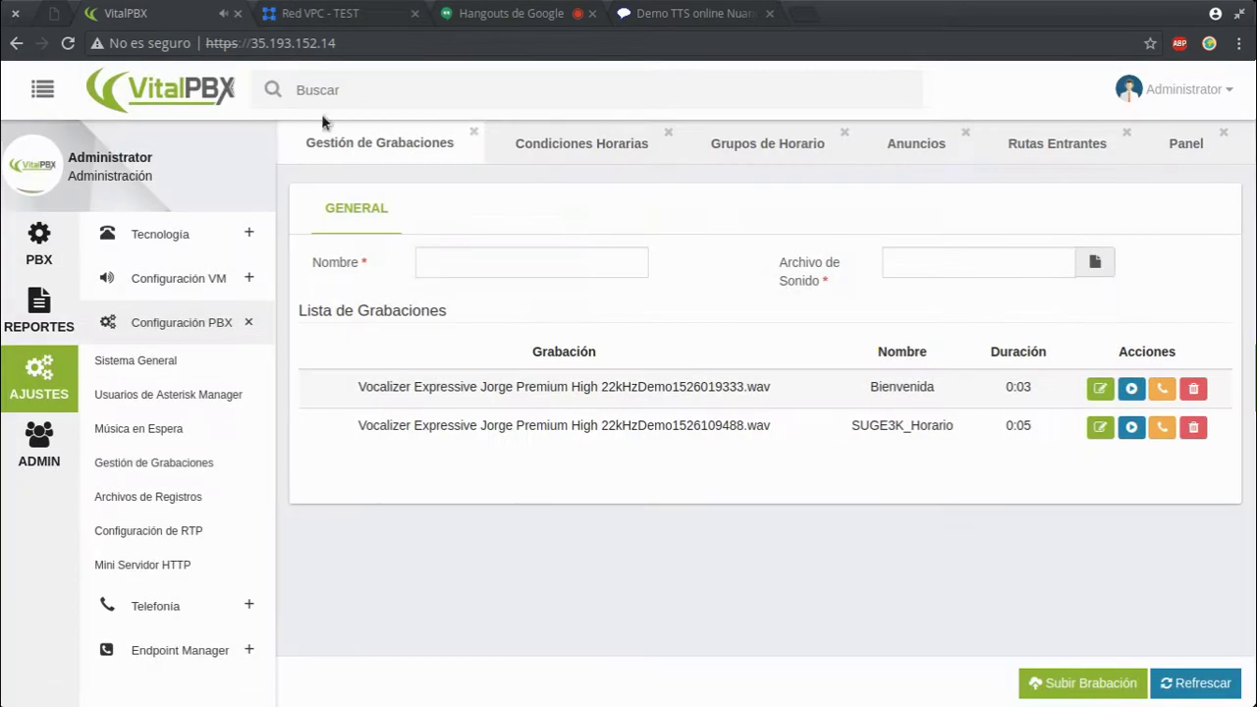
Return to the unsaved time condition and recheck the module choices for Destino si el horario no coincide.
left_click(589, 144)
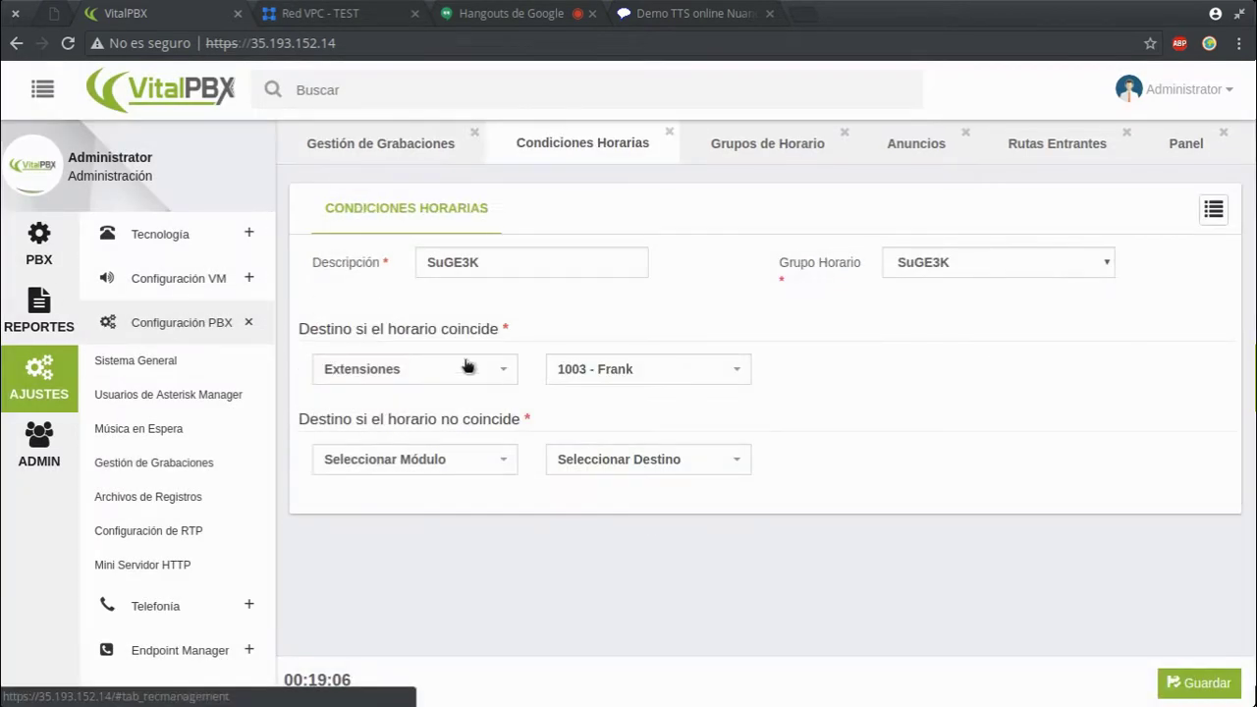
left_click(444, 461)
left_click(832, 565)
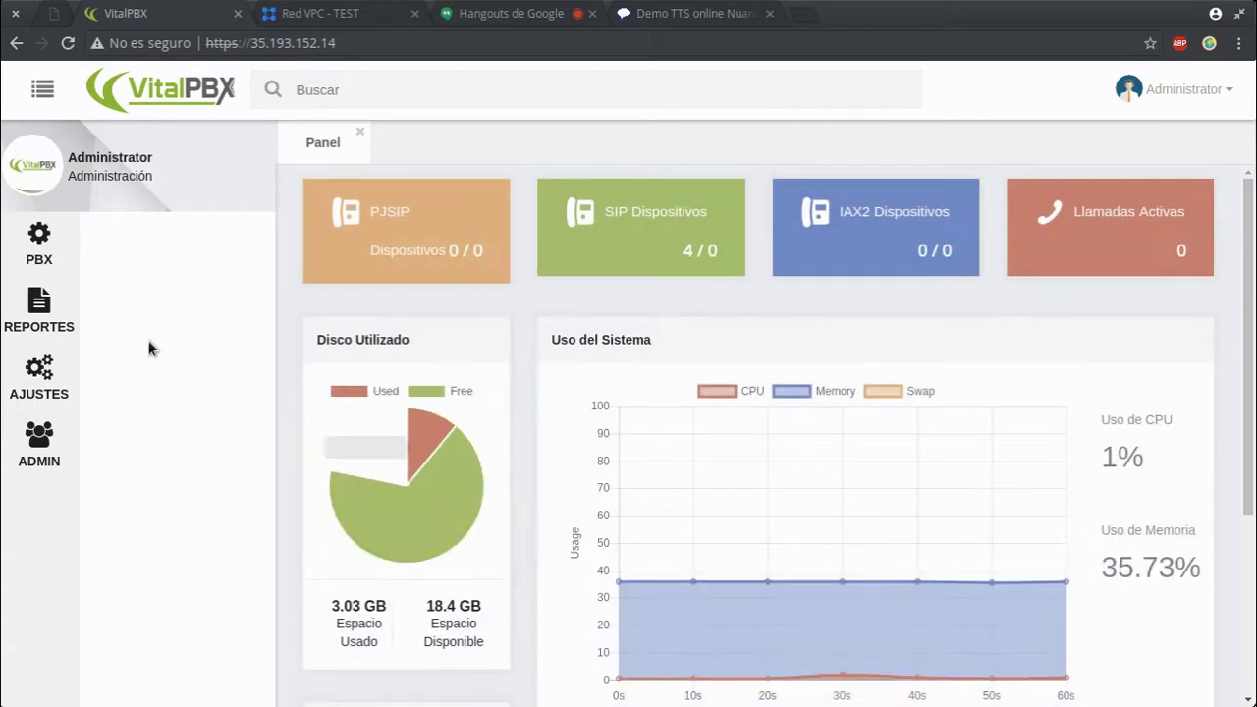
Open the Condiciones Horarias page for incoming calls in the PBX settings.
left_click(39, 246)
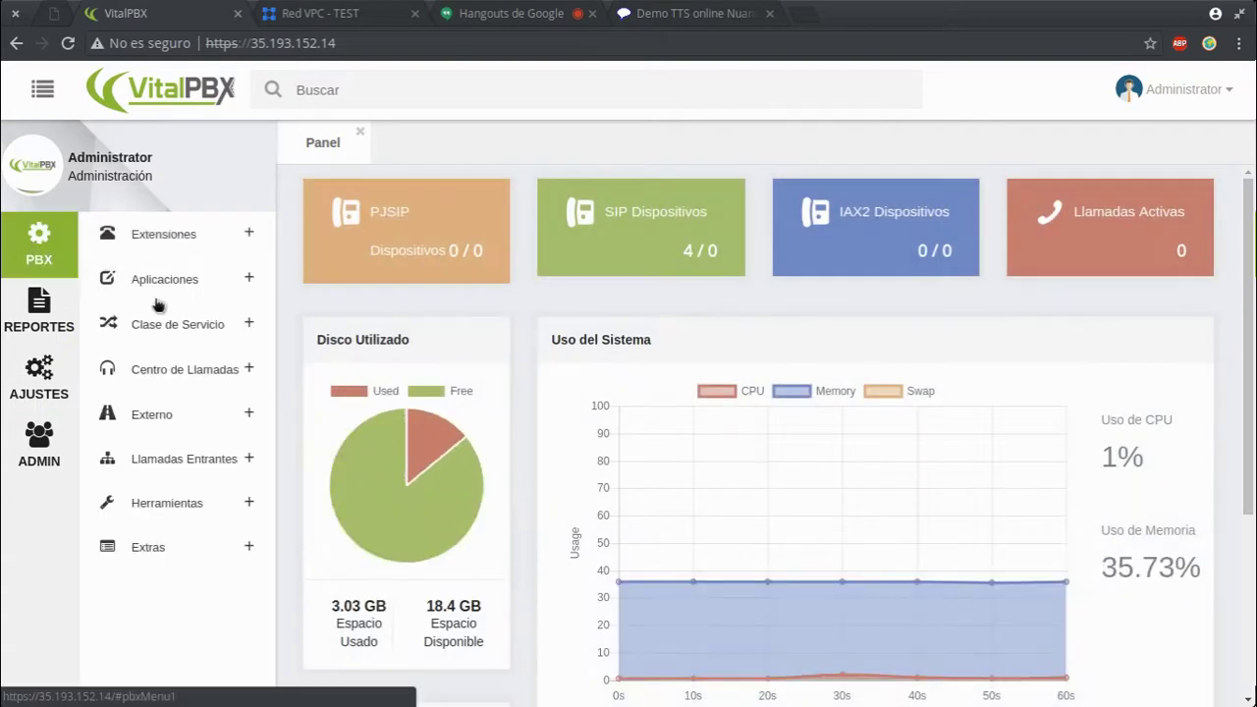
left_click(182, 373)
left_click(182, 373)
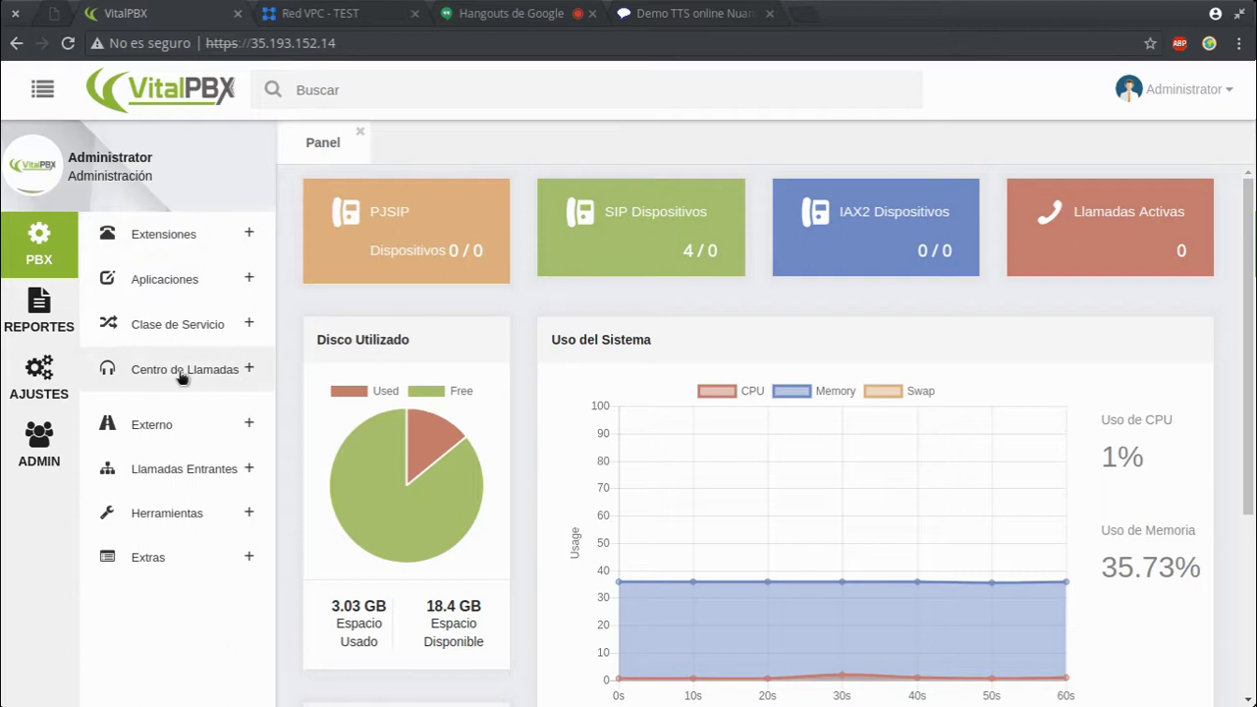
left_click(182, 457)
left_click(198, 569)
left_click(537, 261)
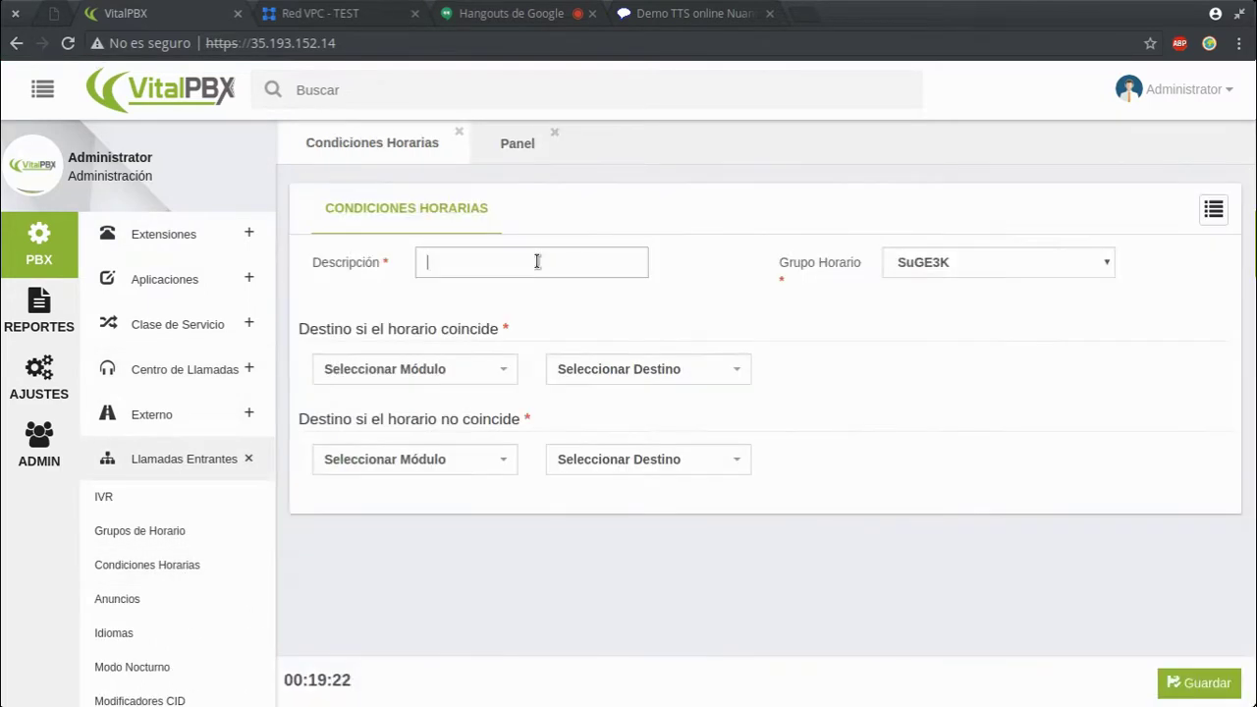
type("SUGE3J")
left_click(443, 373)
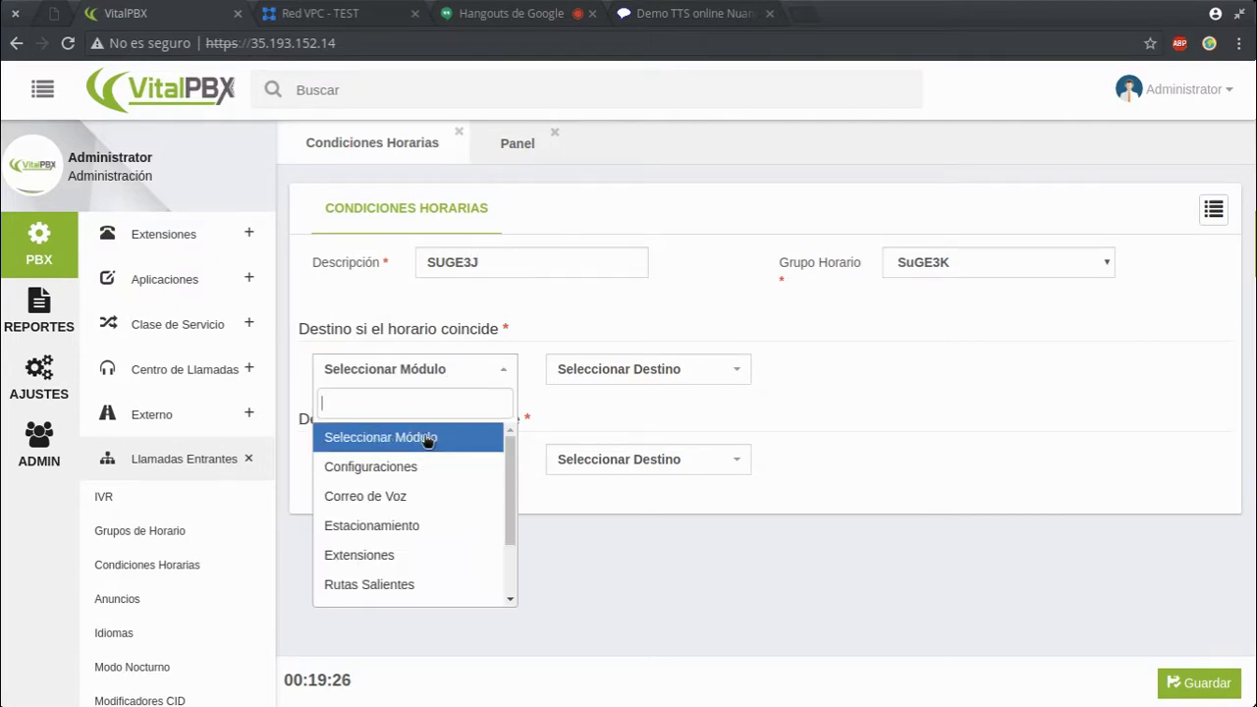
left_click(439, 555)
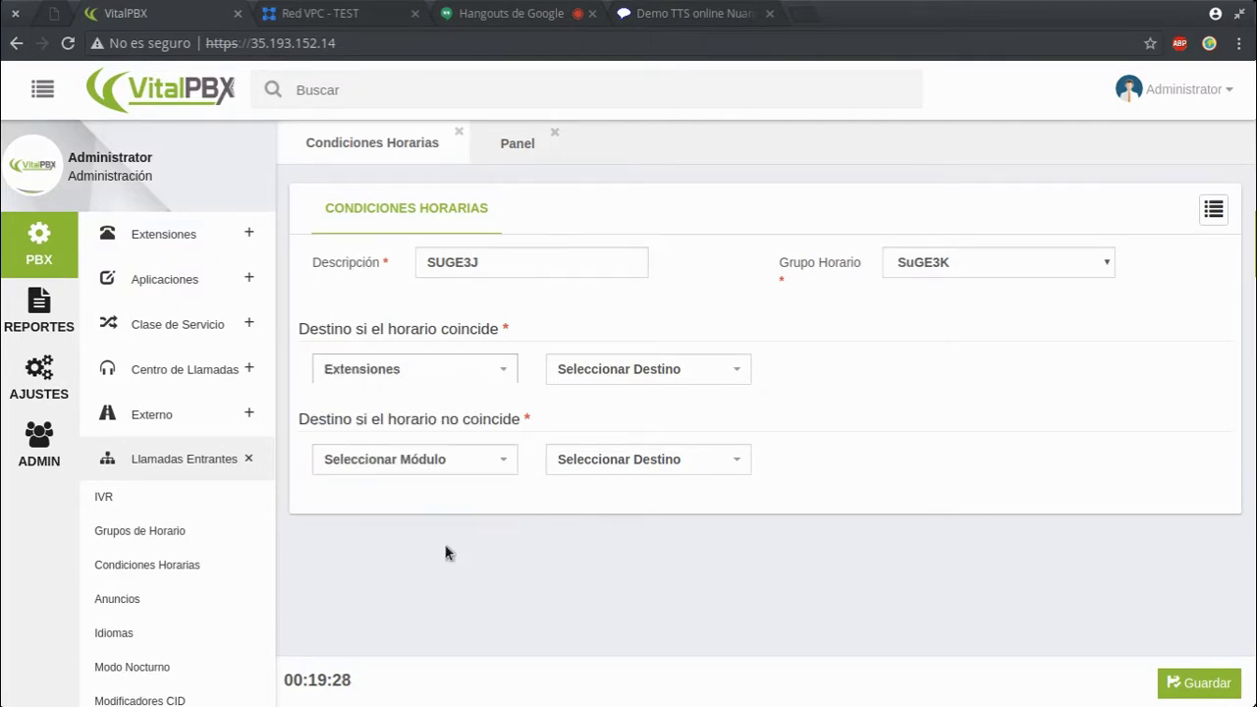
left_click(433, 460)
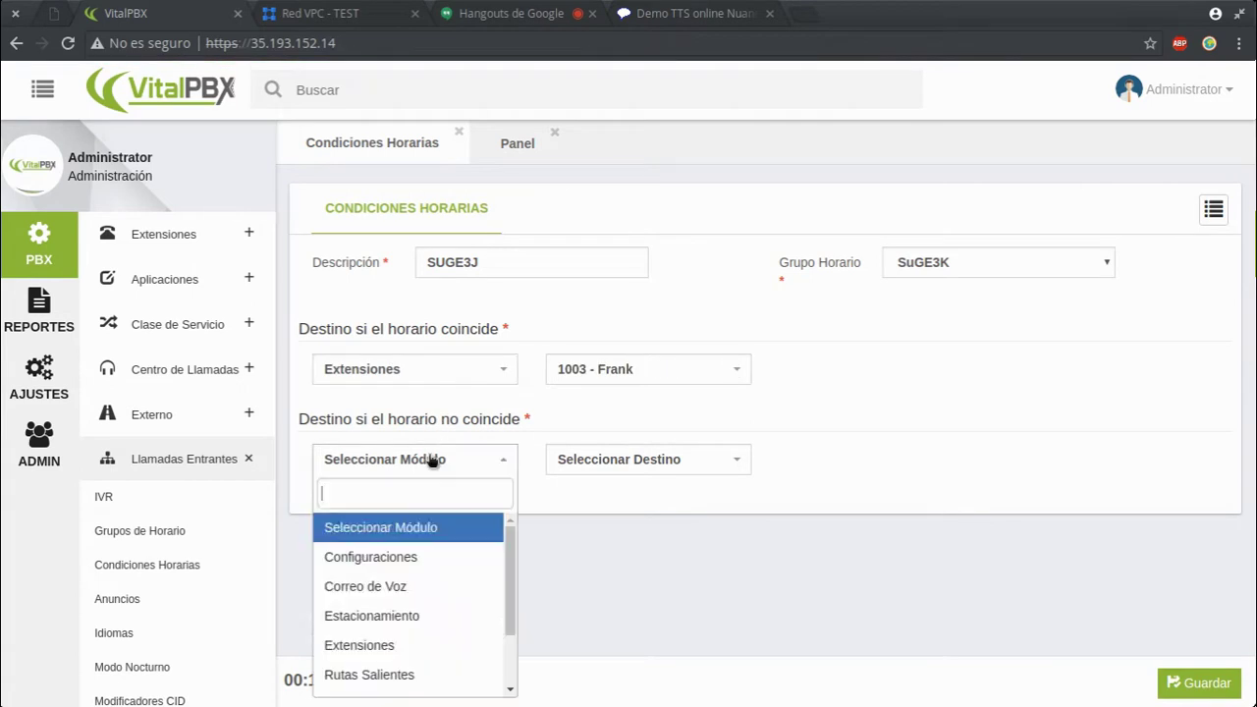
scroll(413, 595, "down", 3)
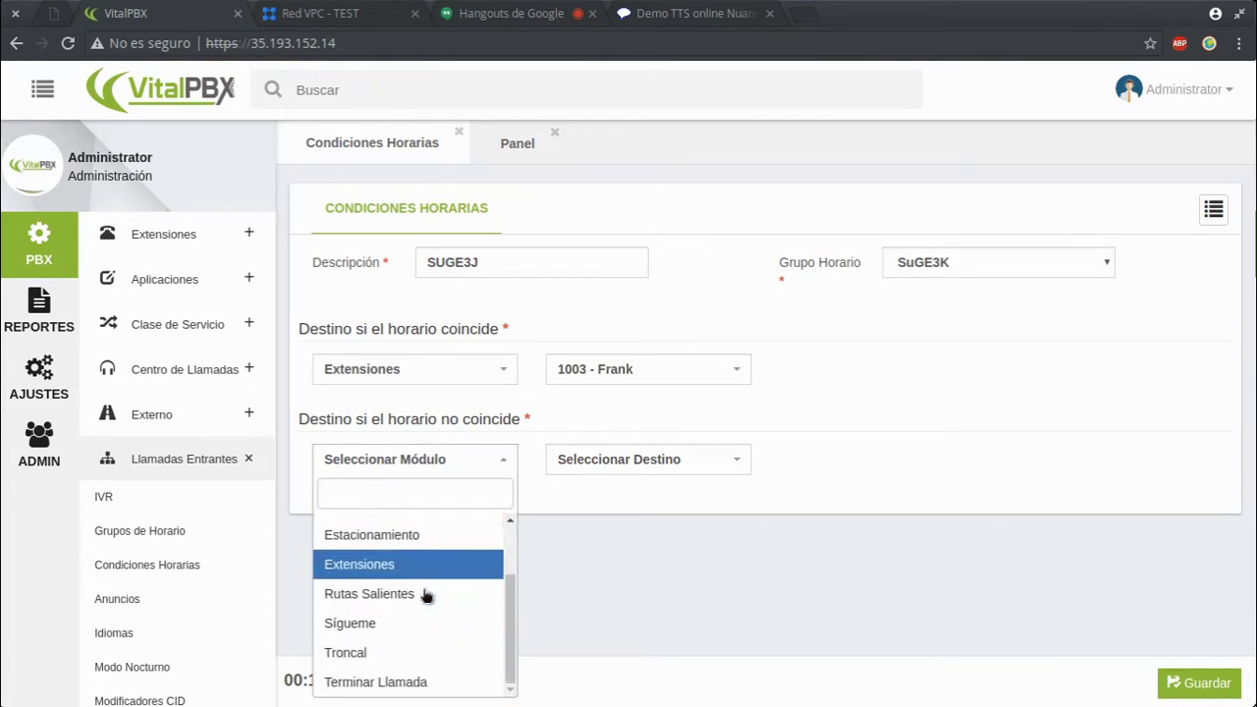
scroll(427, 595, "up", 3)
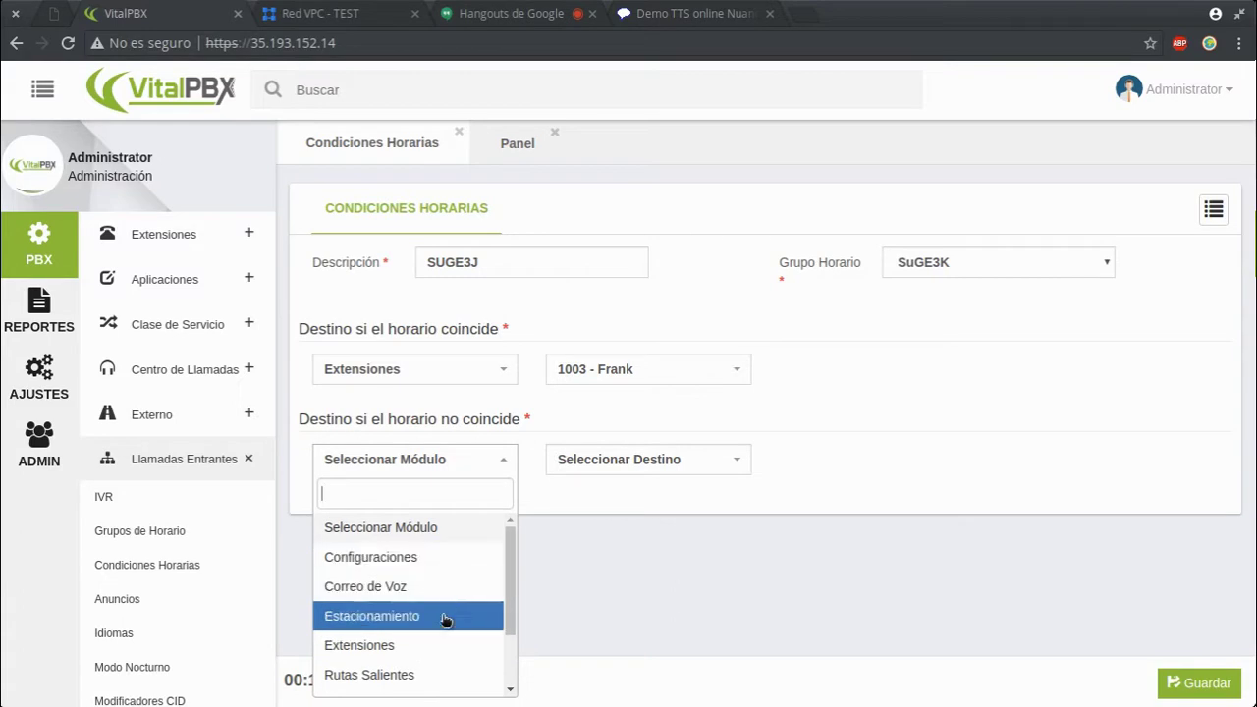
scroll(449, 631, "down", 3)
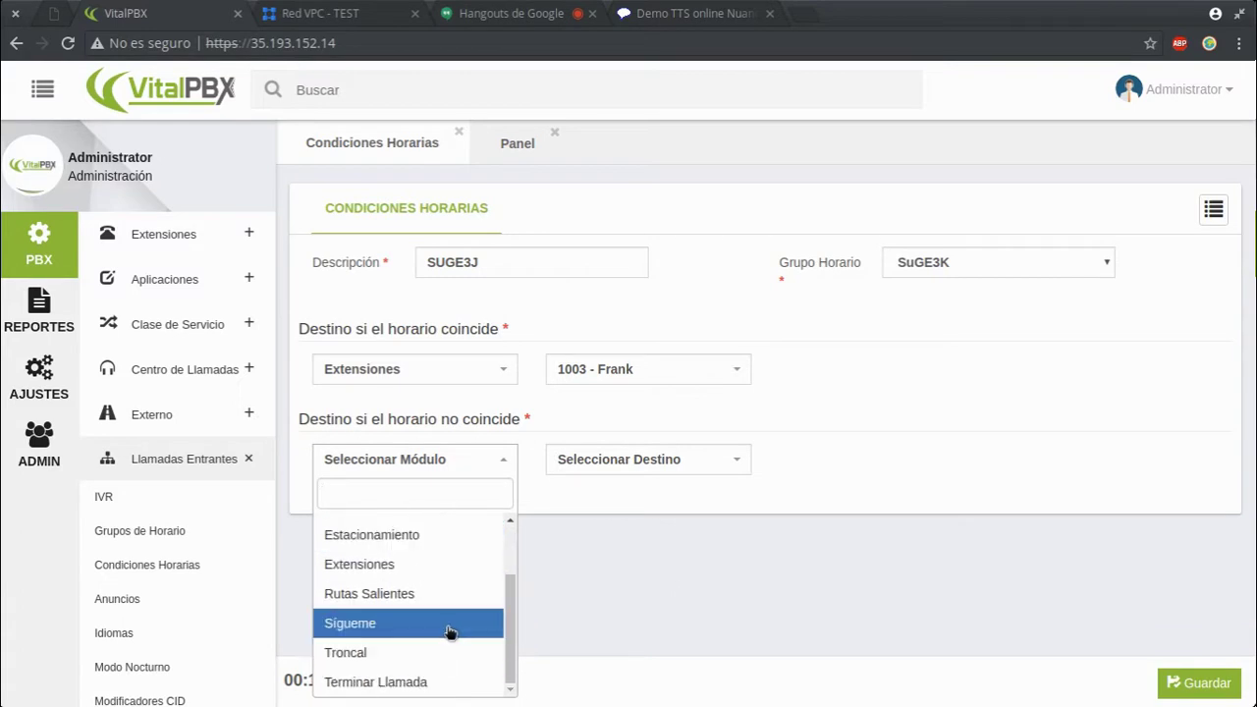
scroll(442, 658, "up", 3)
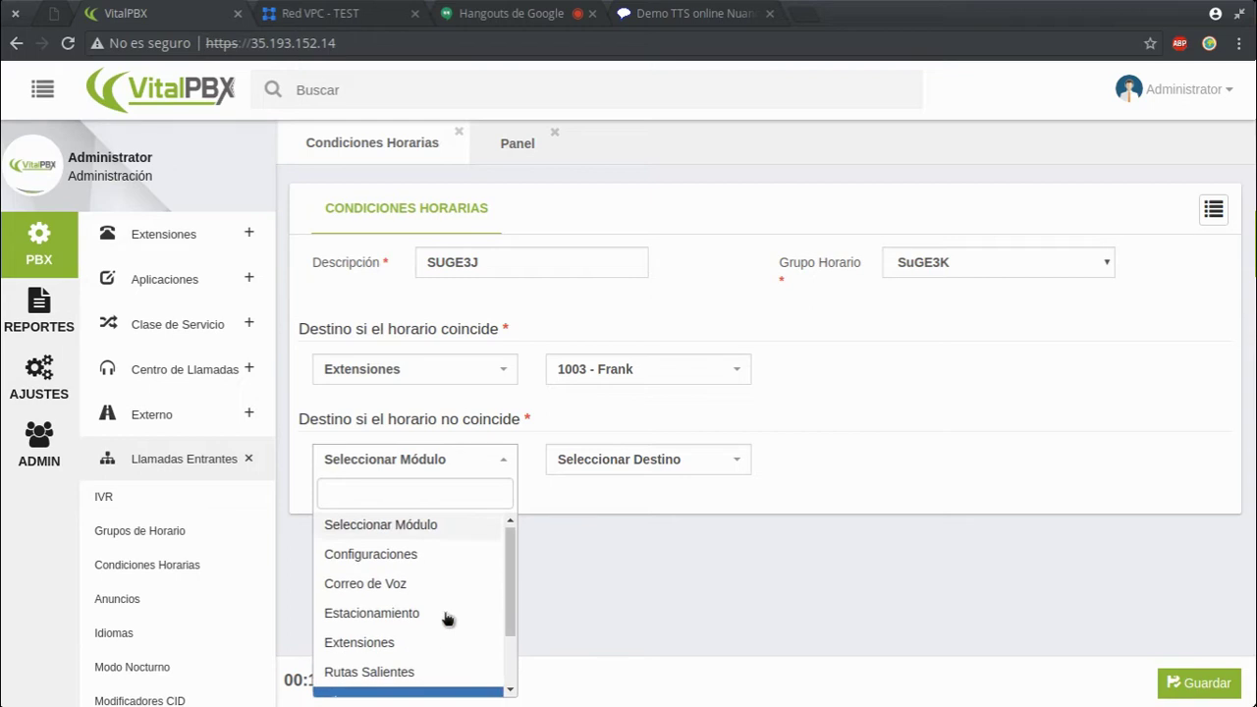
left_click(452, 558)
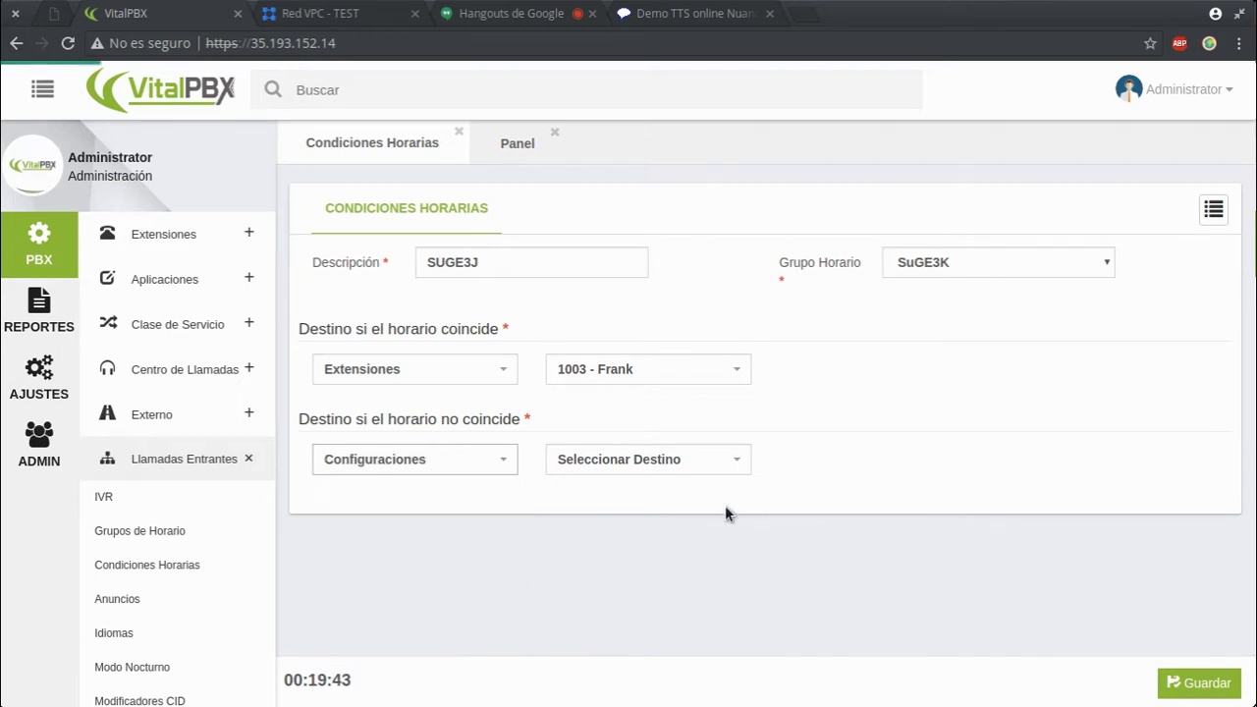
left_click(685, 476)
left_click(407, 588)
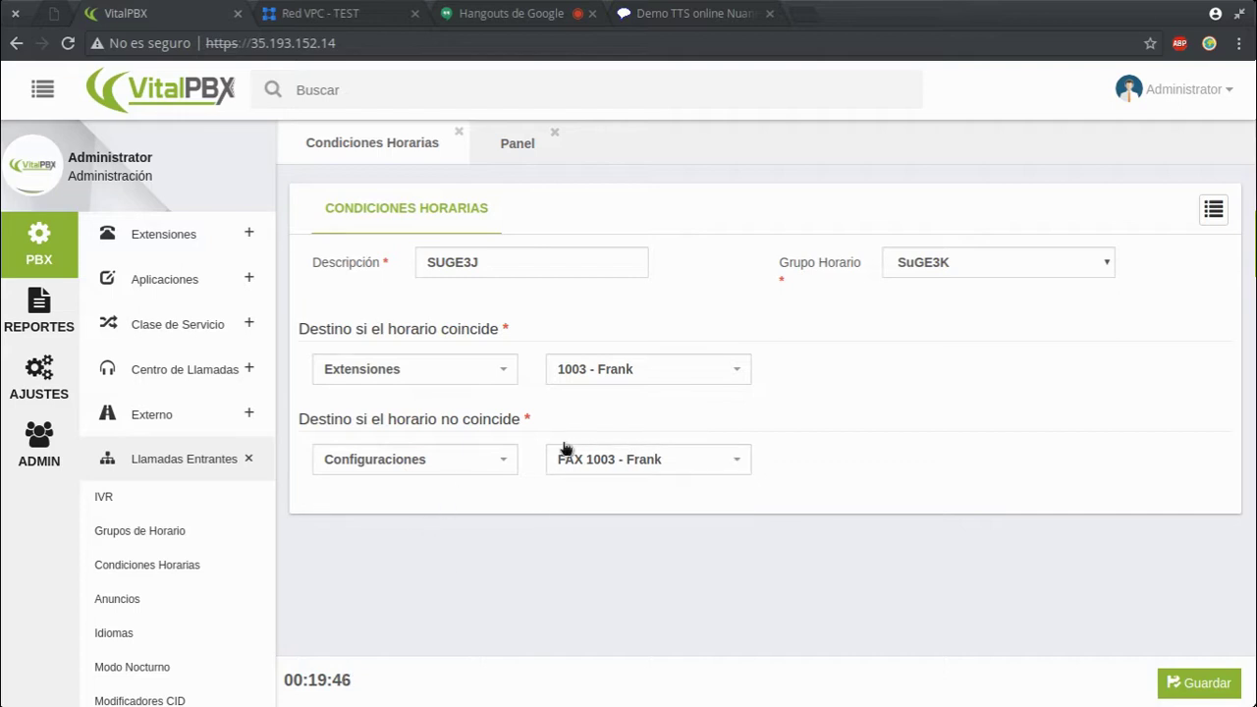
left_click_drag(334, 416, 530, 419)
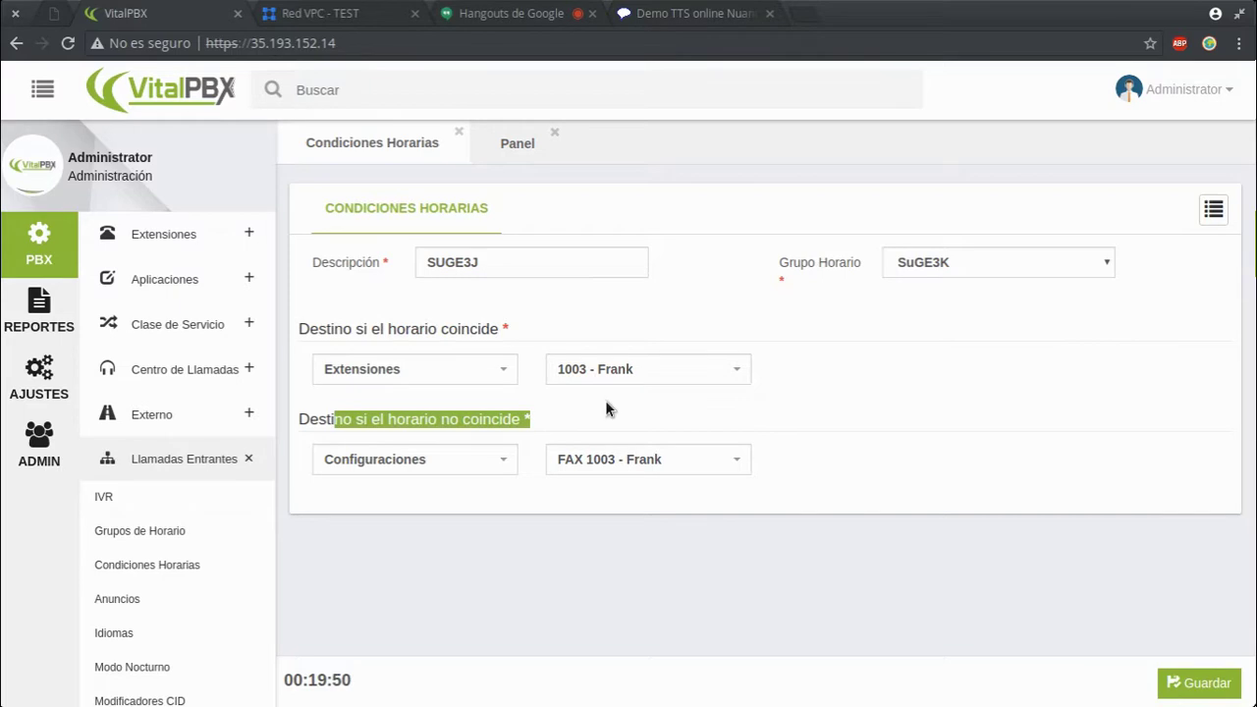
left_click(345, 471)
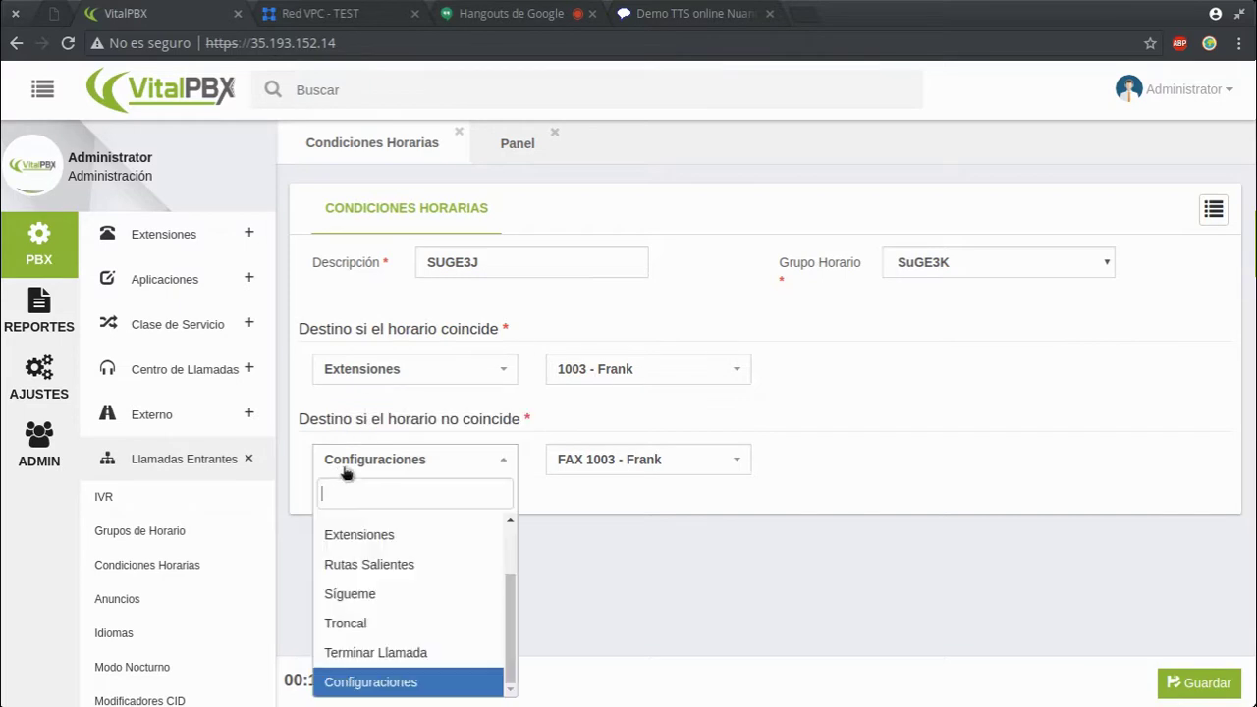
left_click(533, 536)
Open Anuncios, look at the existing announcements and close the unsaved Condiciones Horarias form.
left_click(135, 598)
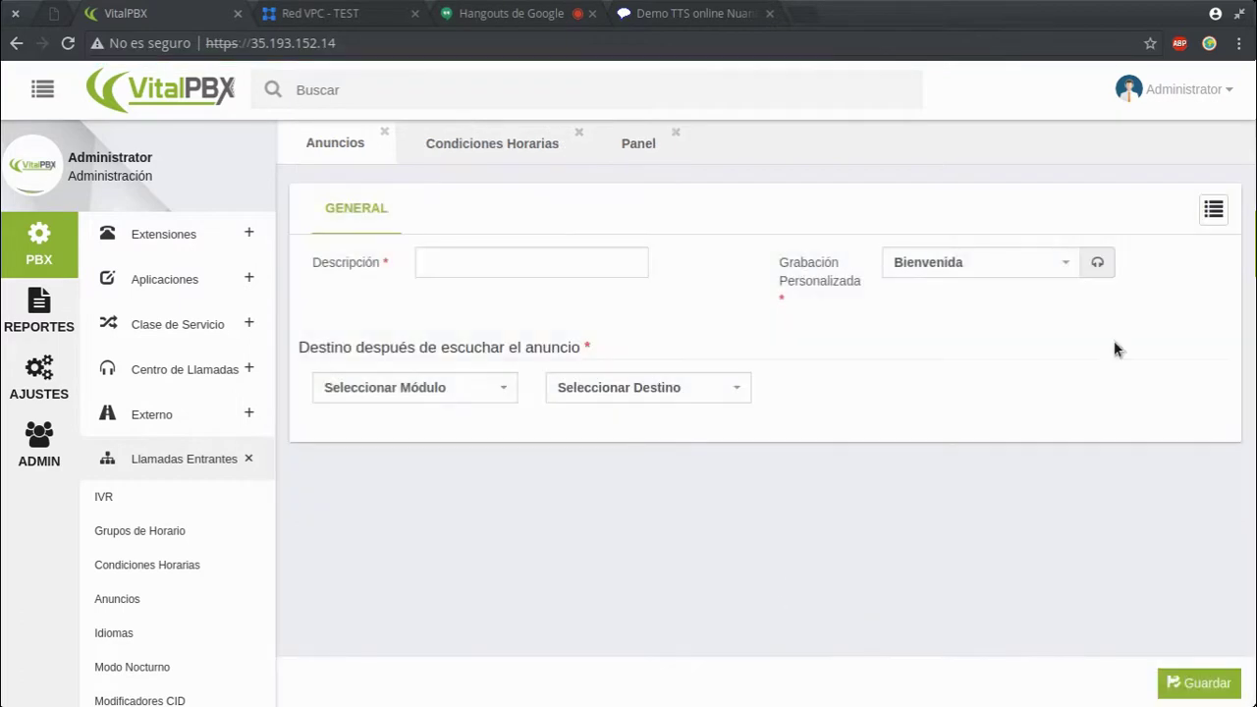
left_click(1214, 209)
left_click(904, 239)
left_click(580, 131)
left_click(1214, 209)
Describe the new announcement as SUGE3K_Horario and choose SUGE3K_Horario as its Grabación Personalizada.
left_click(561, 273)
left_click(562, 275)
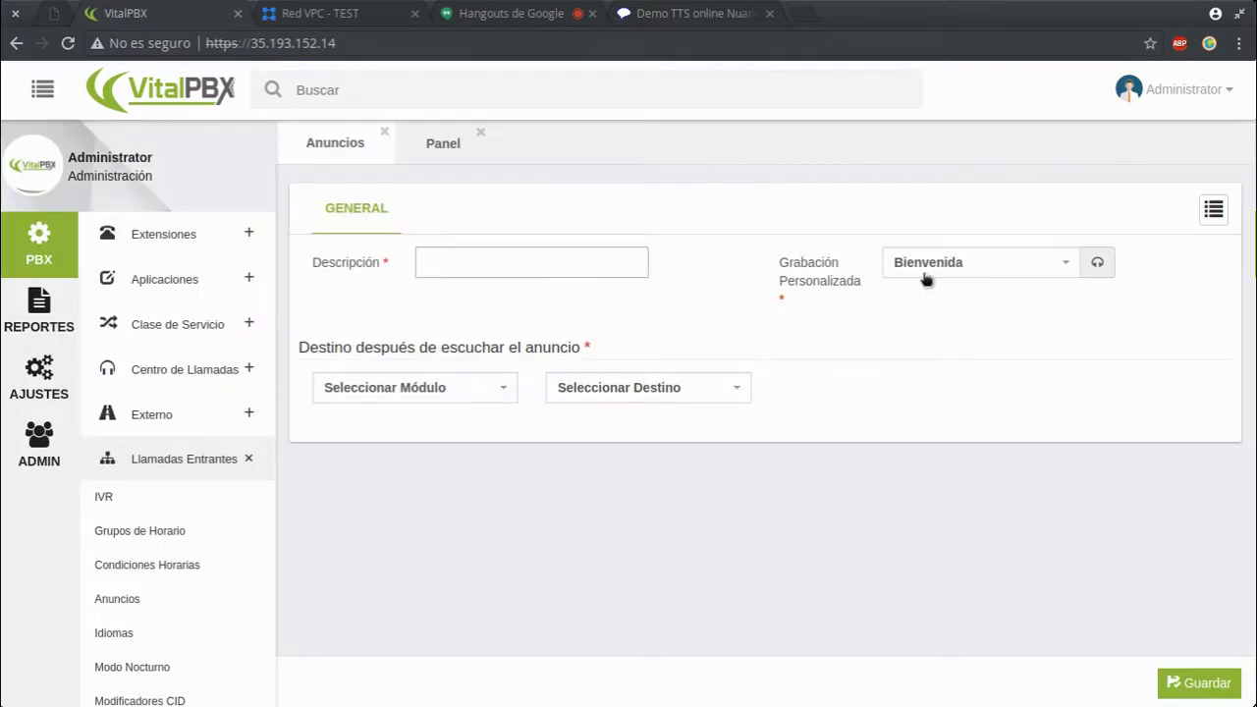
type("SUGE3K_Horario")
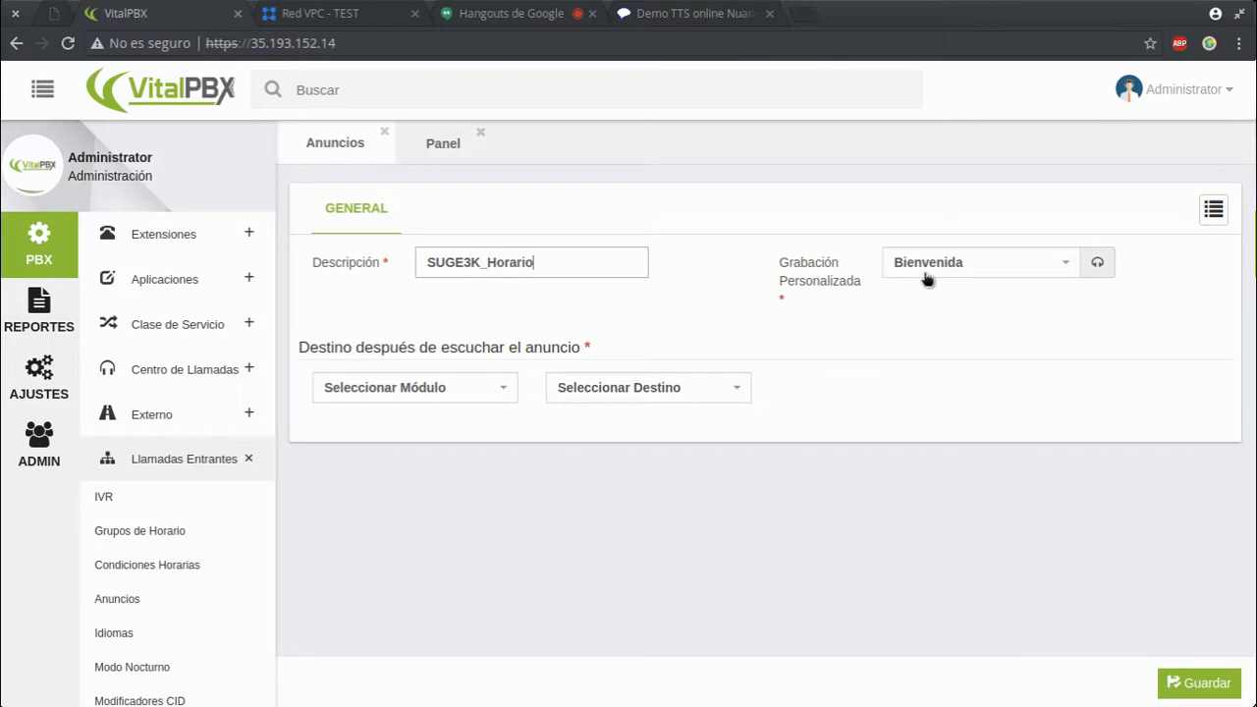
left_click(926, 280)
left_click(1041, 361)
Set the destination after the announcement to Terminar Llamada with Colgar.
left_click(477, 393)
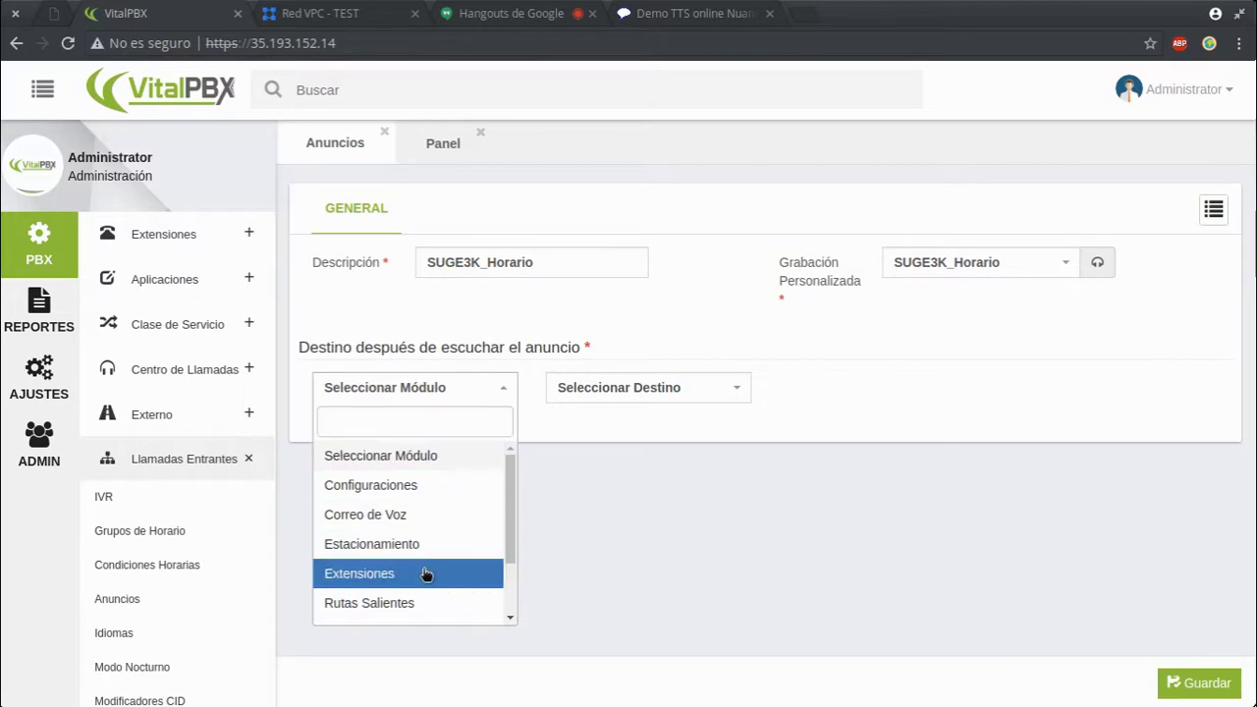
scroll(412, 580, "down", 2)
left_click(393, 610)
left_click(690, 386)
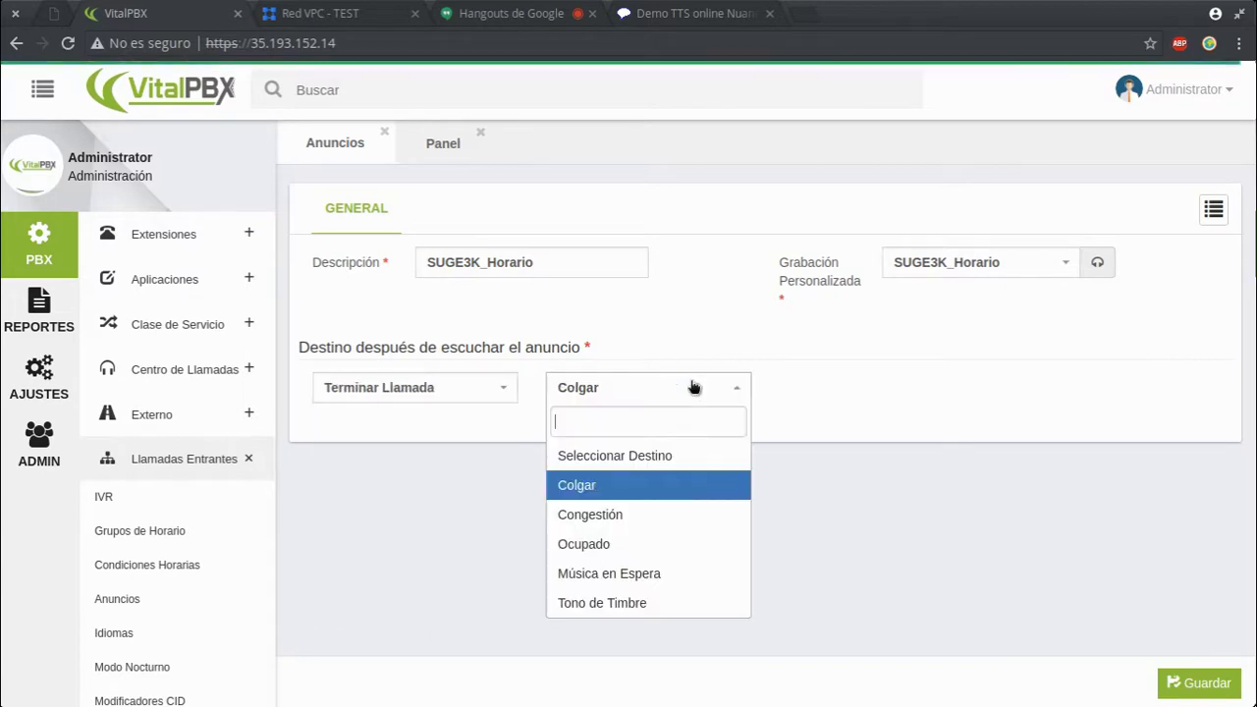
left_click(642, 491)
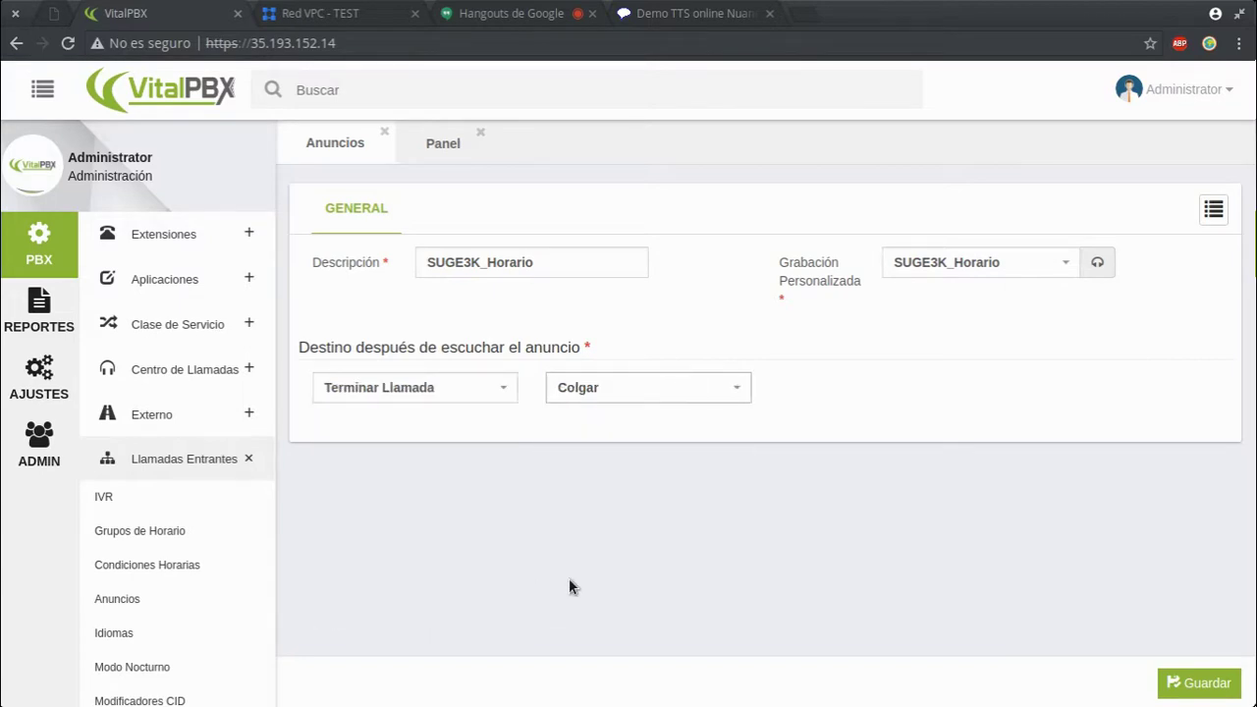
Save the new announcement and reopen SUGE3K_Horario from the announcements list.
left_click(1199, 682)
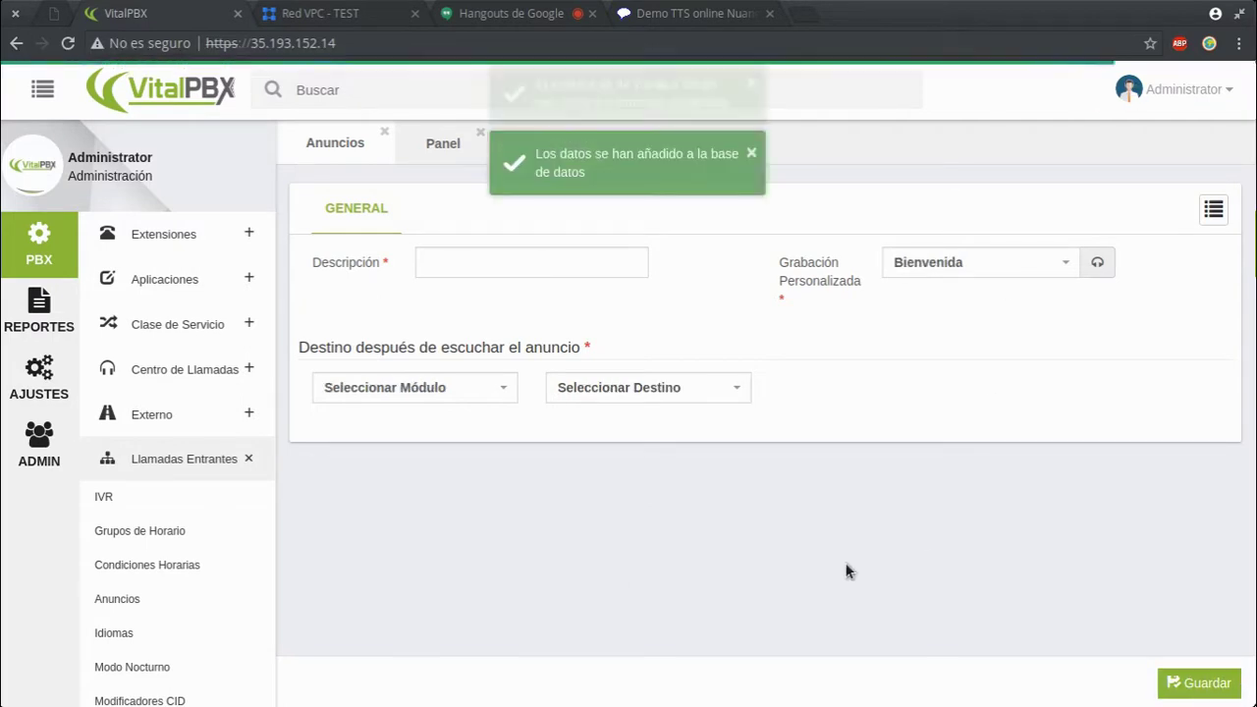
left_click(1214, 209)
left_click(1054, 191)
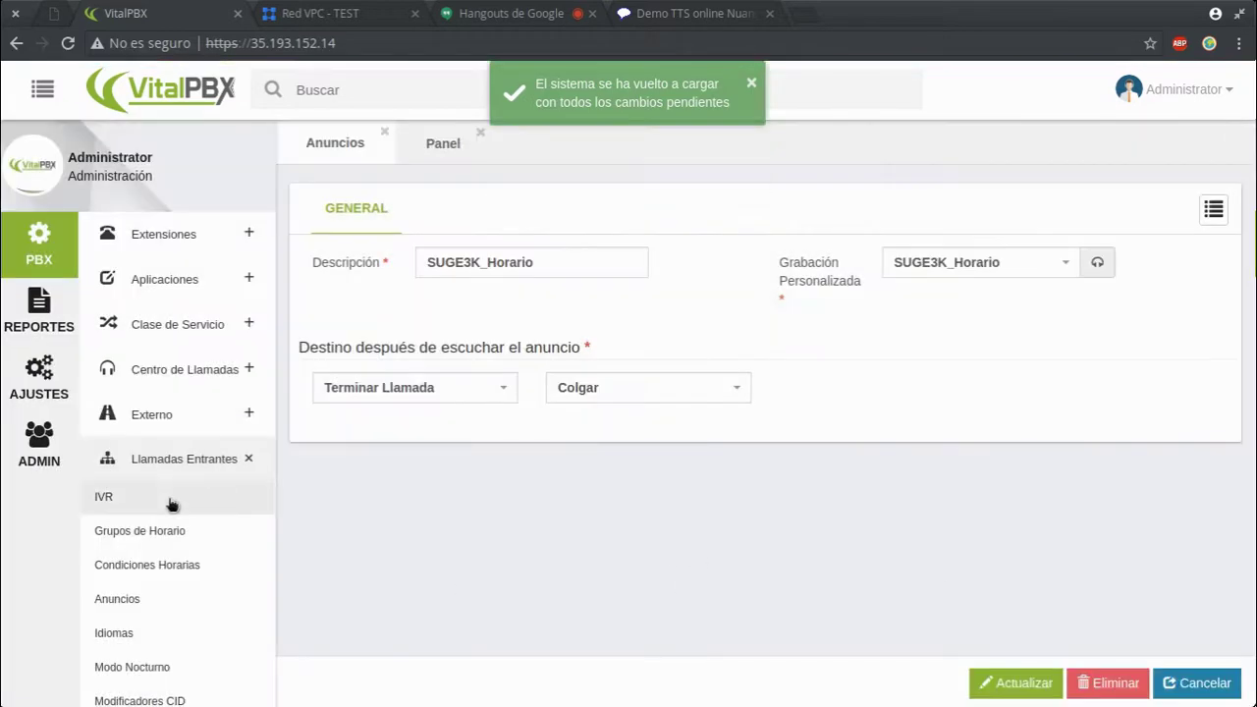
Start a new time condition in Condiciones Horarias with the description SuGE3K_Horario.
left_click(118, 564)
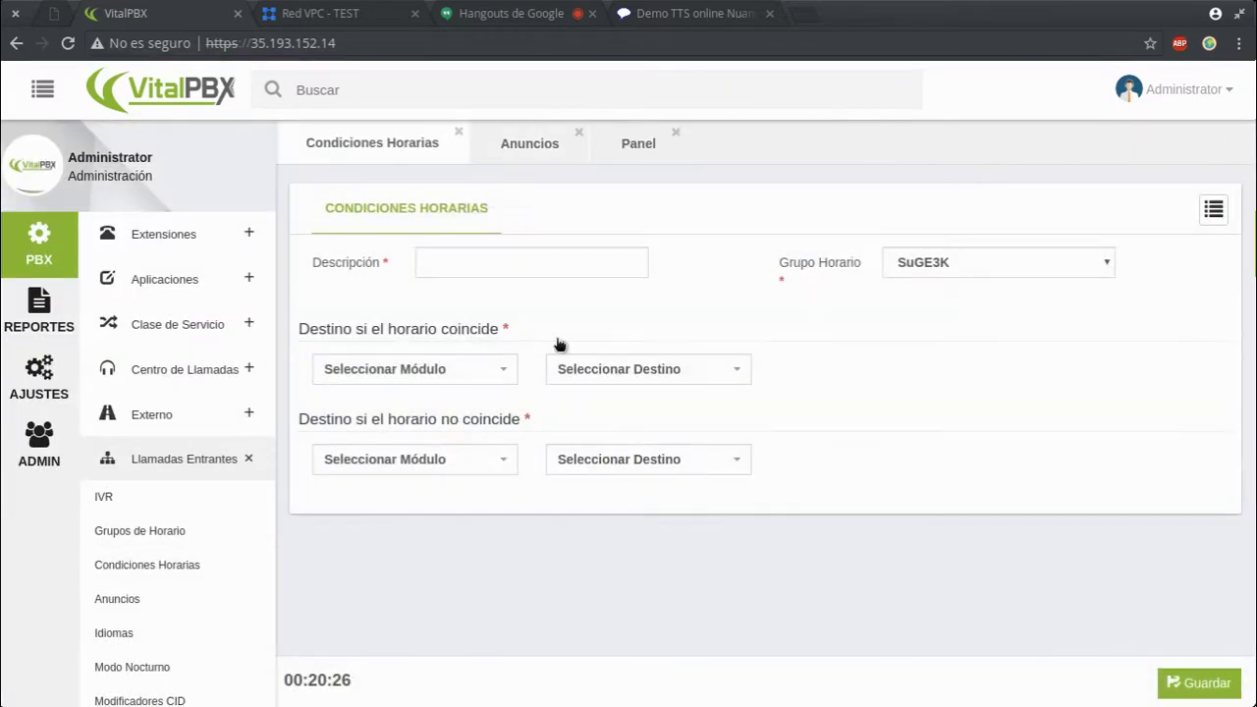
left_click(542, 269)
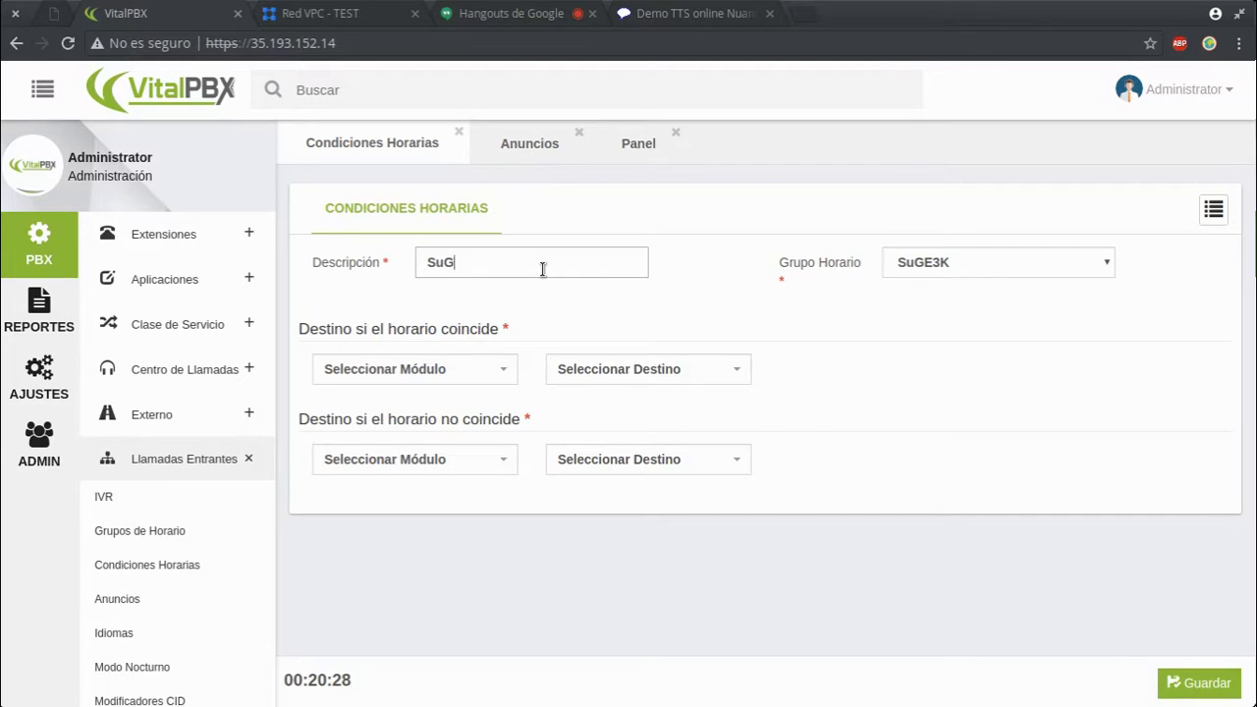
type("SuGe")
key("BackSpace")
type("E3K ")
type("H")
key("BackSpace")
key("BackSpace")
Set Destino si el horario coincide to Extensiones with extension 1003.
left_click(420, 369)
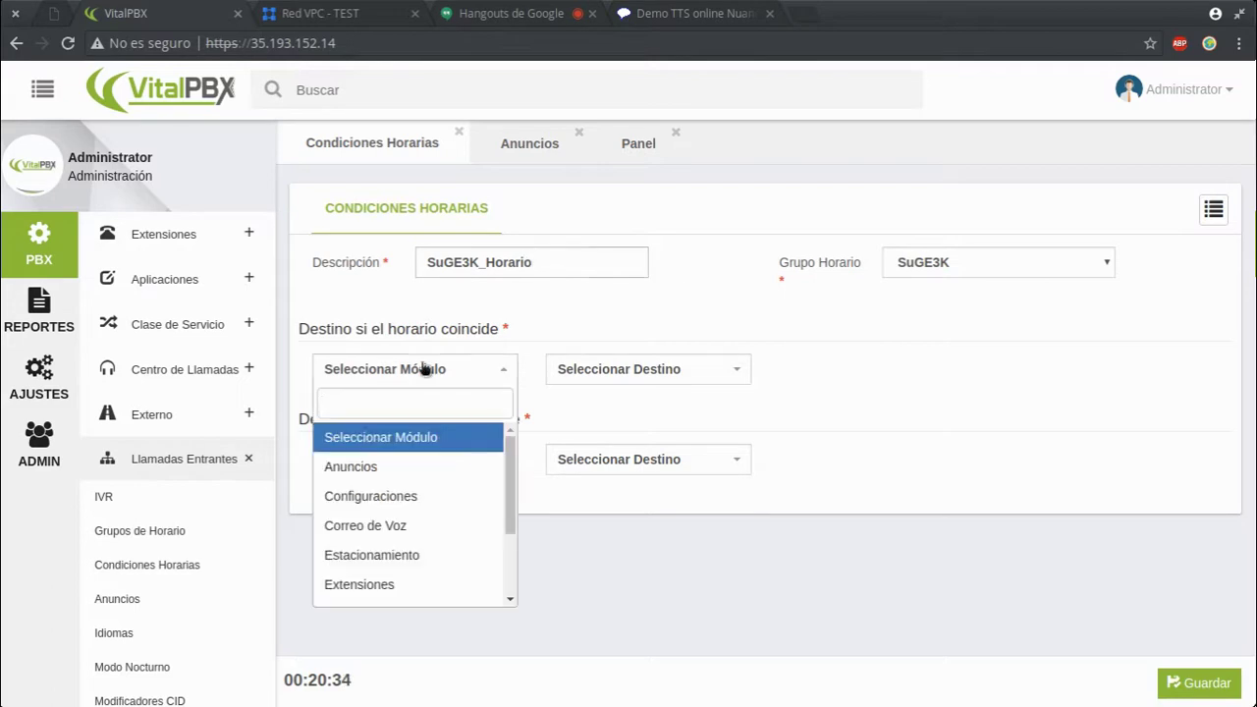
left_click(353, 585)
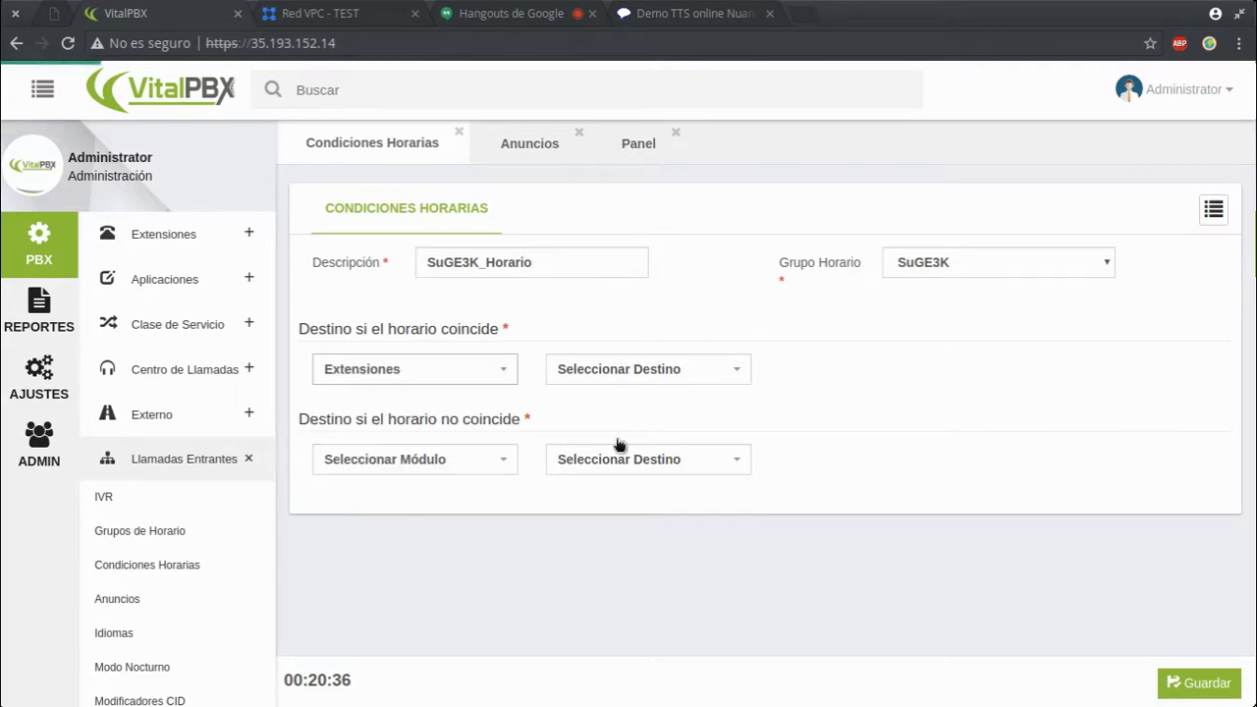
left_click(623, 373)
left_click(619, 466)
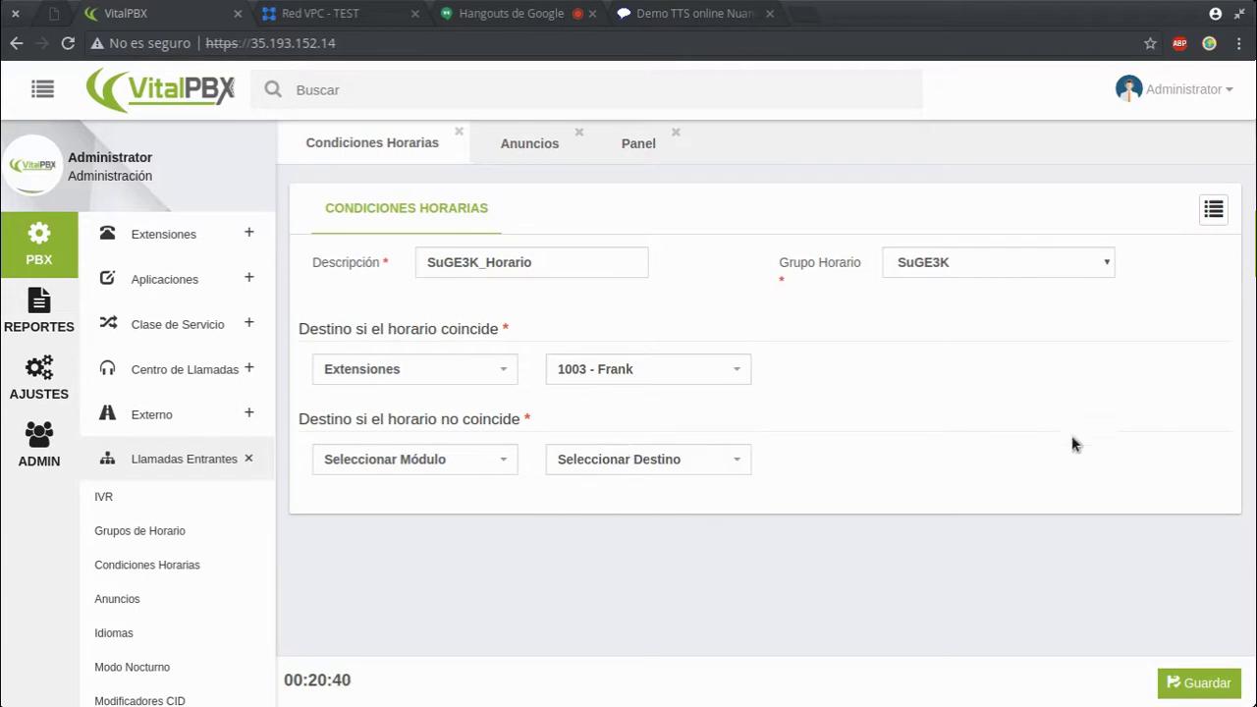
Set Destino si el horario no coincide to Anuncios with SUGE3K_Horario and save the time condition.
left_click(346, 461)
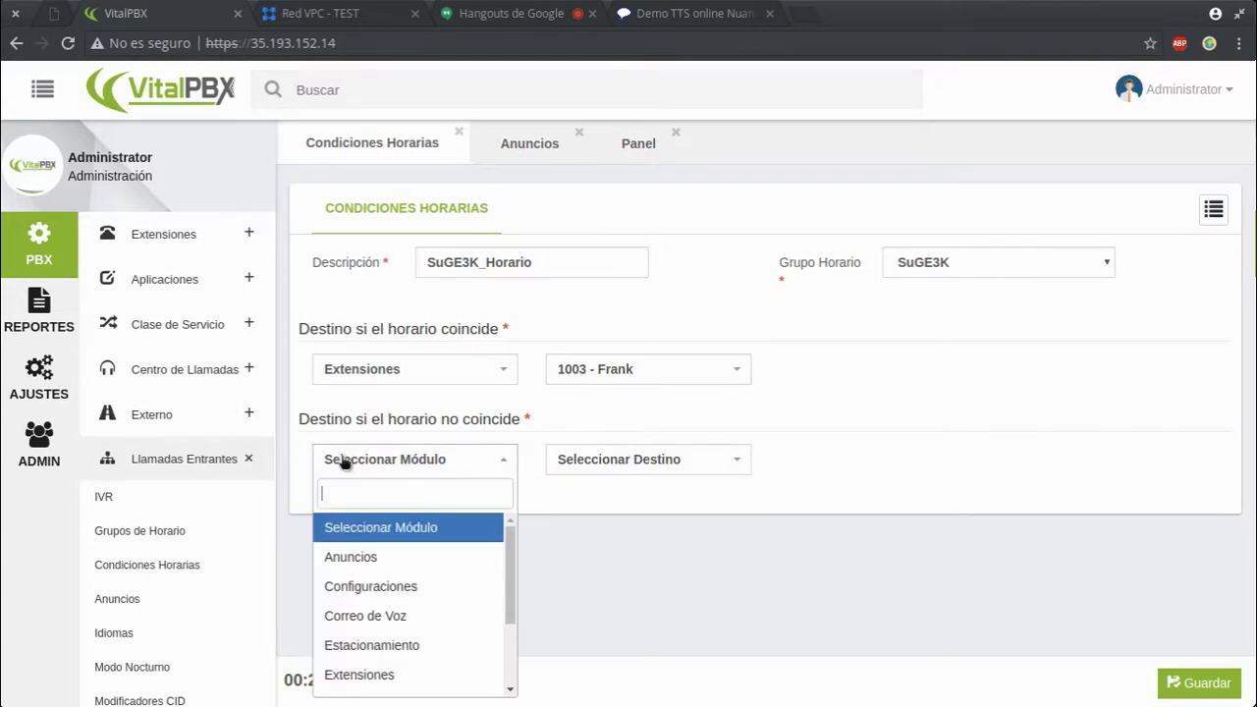
left_click(452, 567)
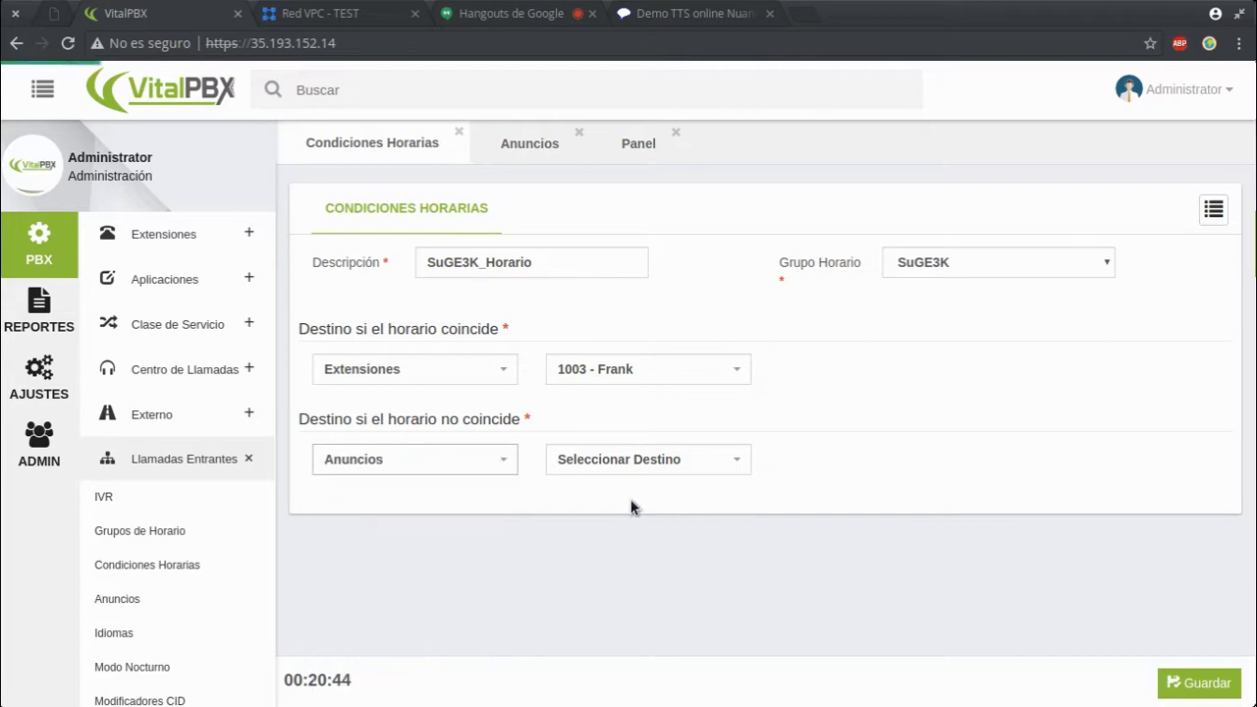
left_click(657, 465)
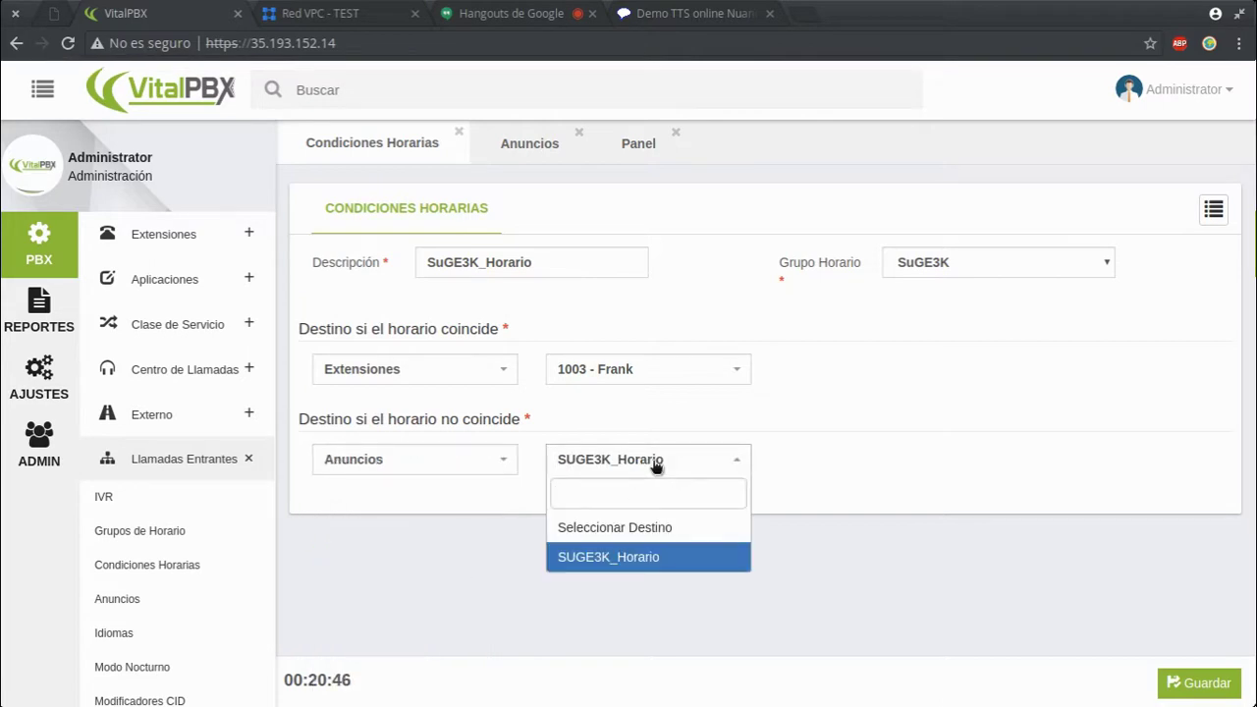
left_click(865, 459)
left_click(1198, 683)
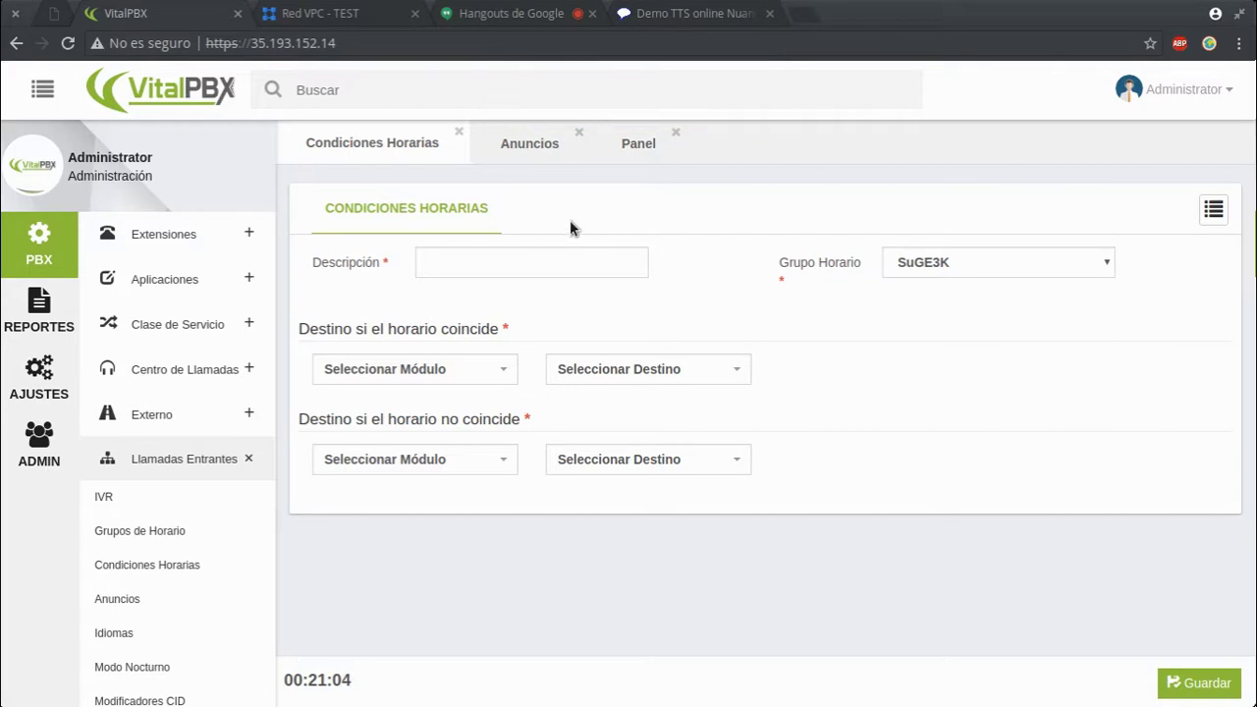
Switch to Google Hangouts, place a test call to the inbound phone number and return to VitalPBX.
left_click(496, 10)
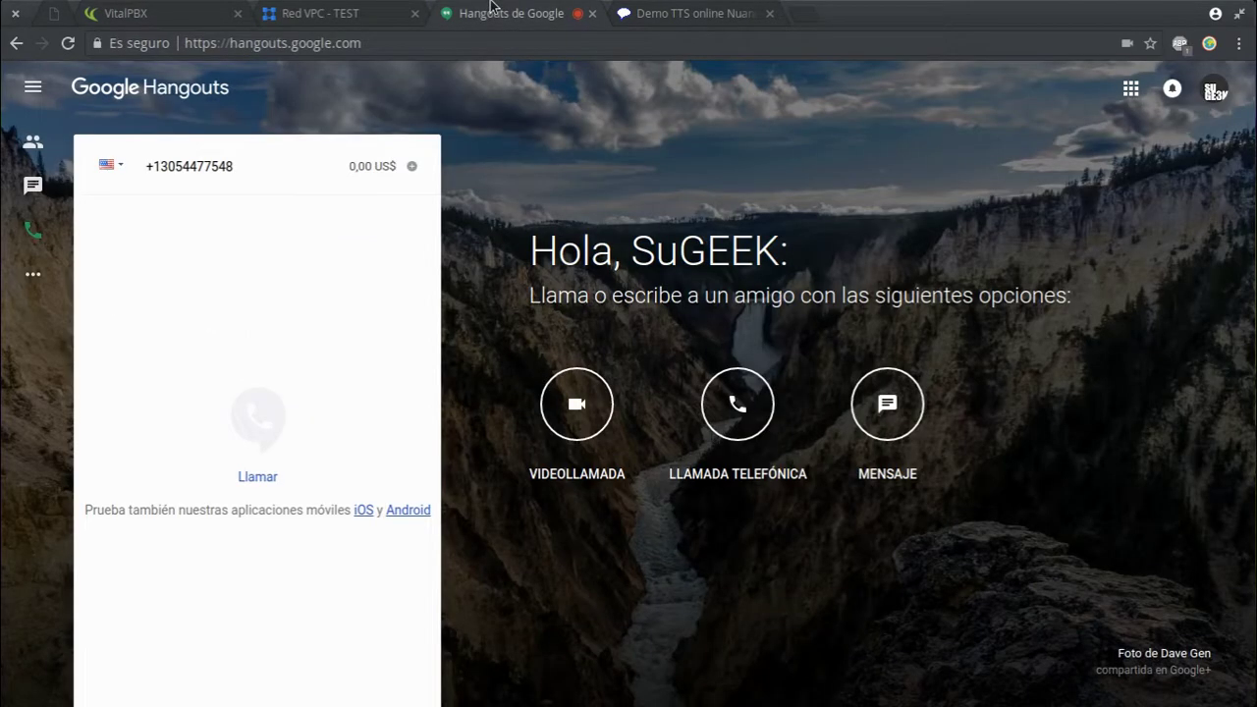
left_click(228, 163)
key("ctrl+v")
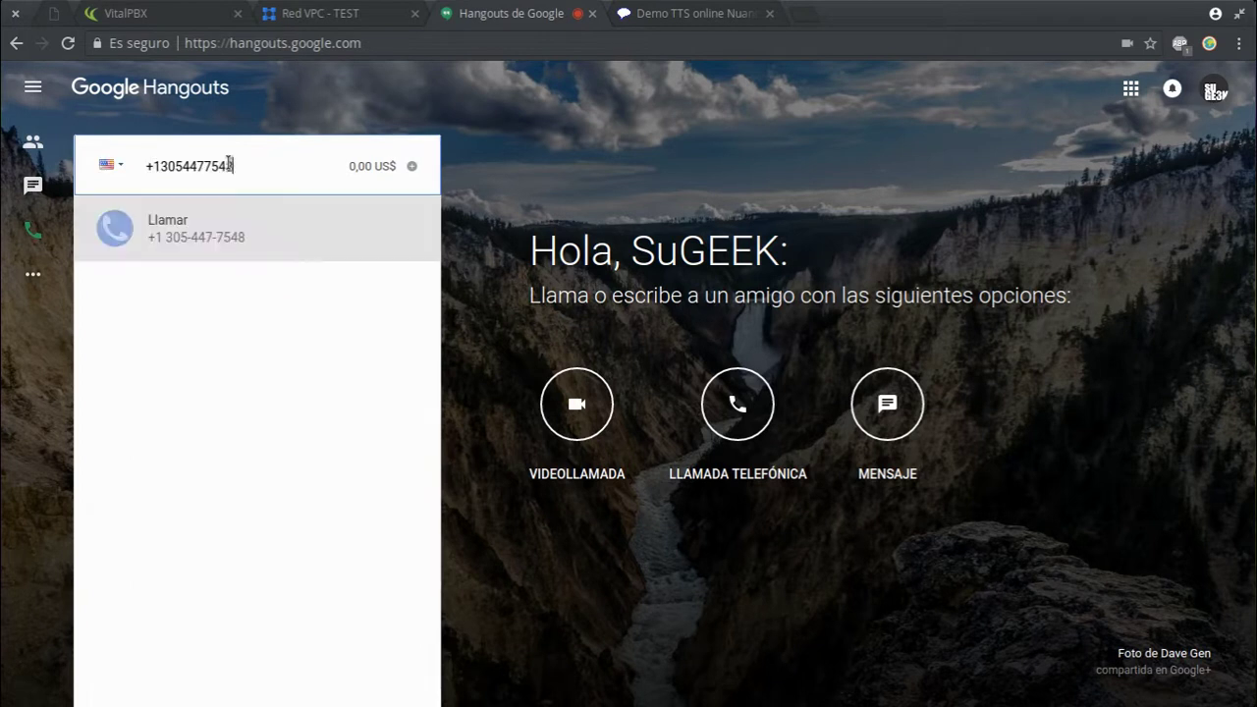
key("Return")
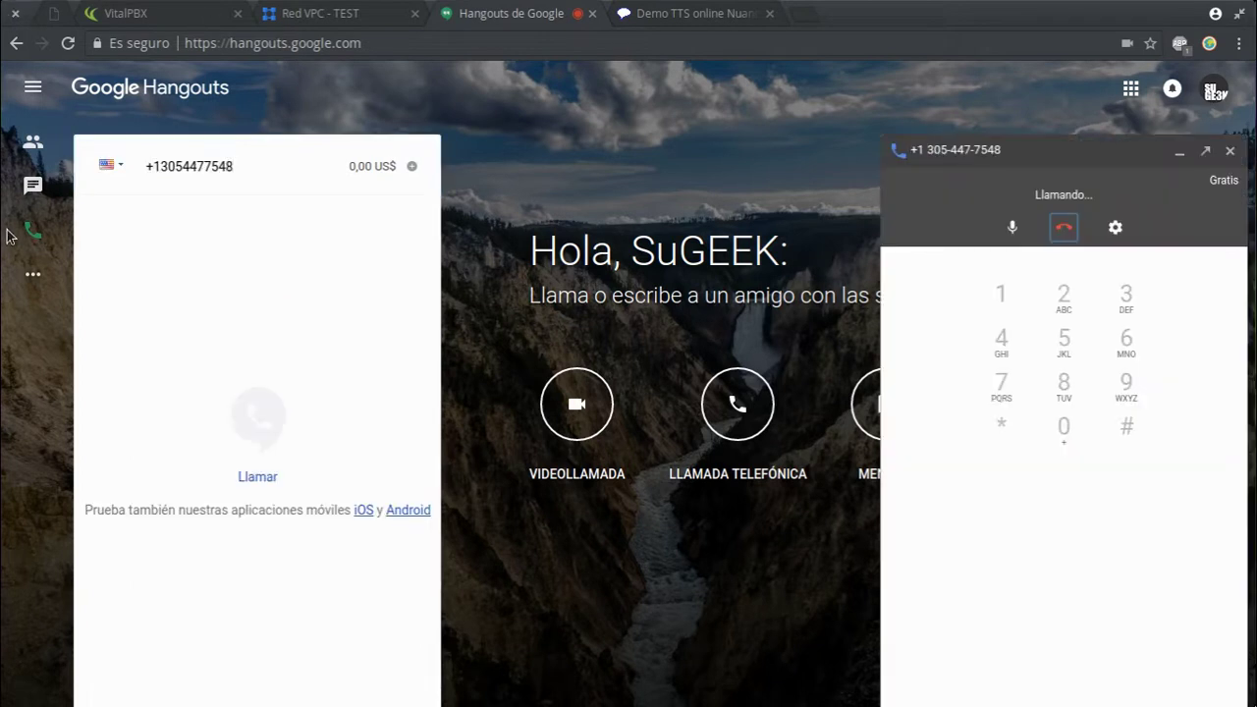
left_click(103, 12)
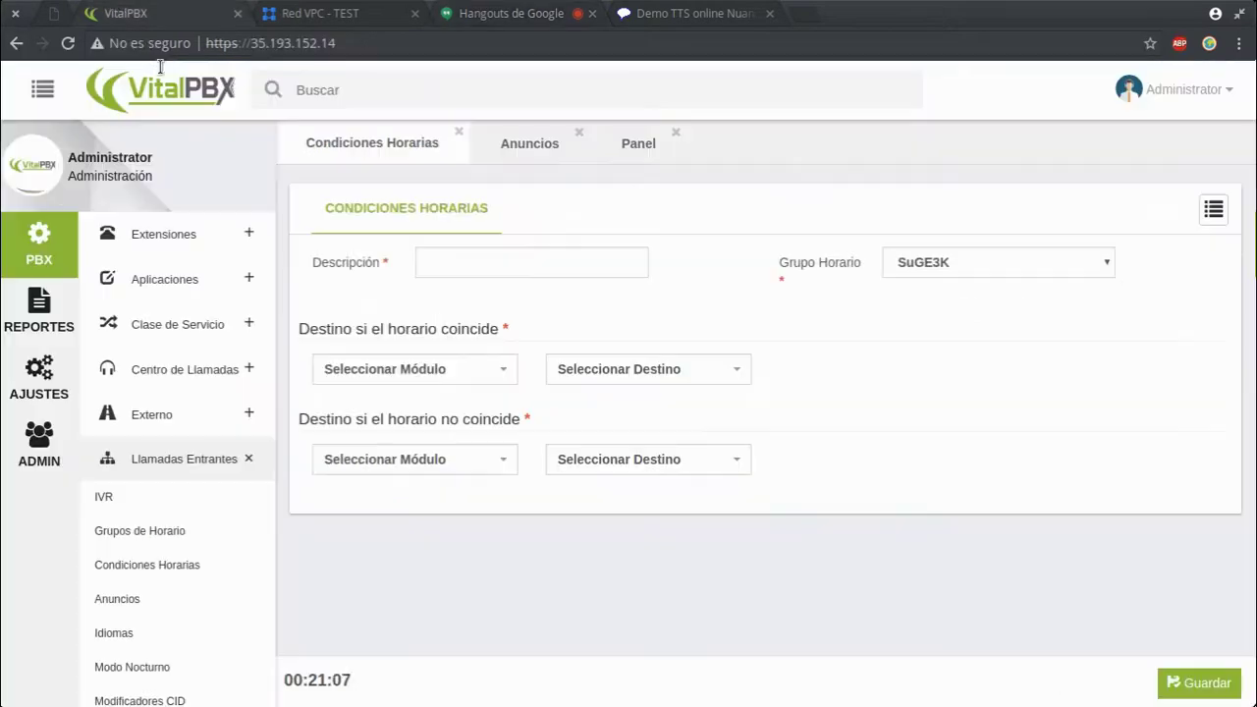
Open the Estados report under Reportes de PBX to view the active channels, and check the test call in Google Hangouts.
left_click(49, 316)
left_click(136, 285)
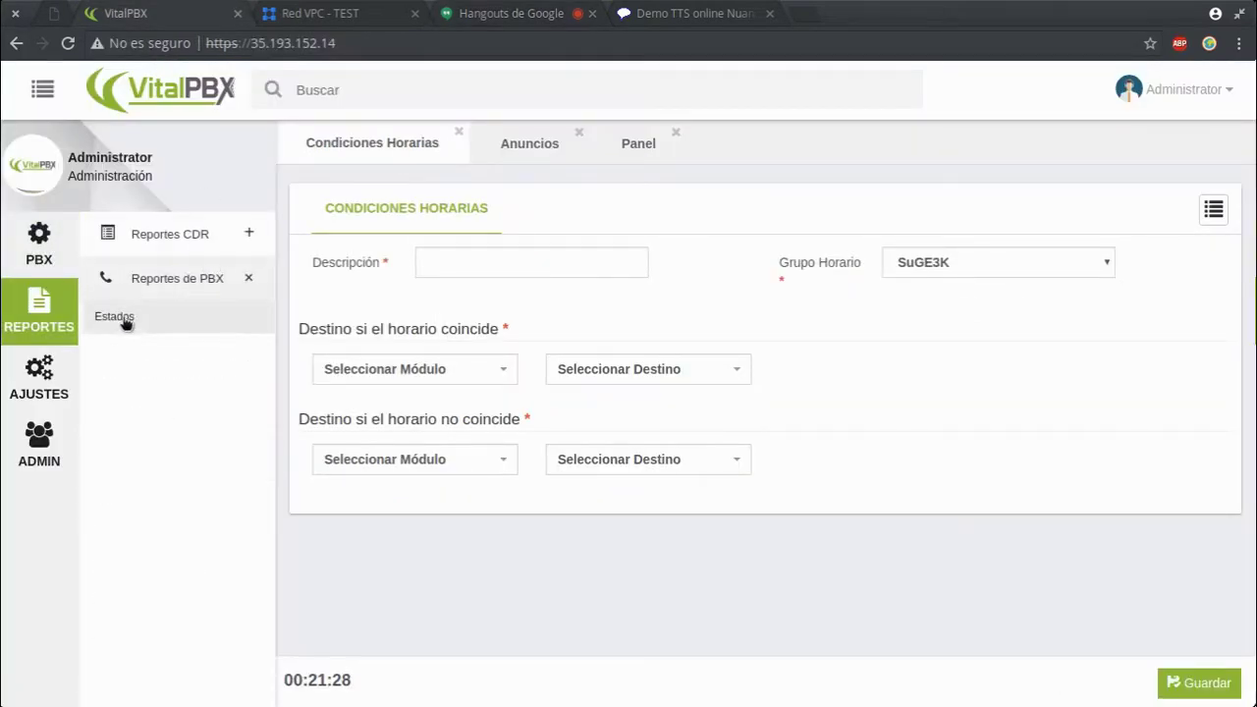
left_click(128, 322)
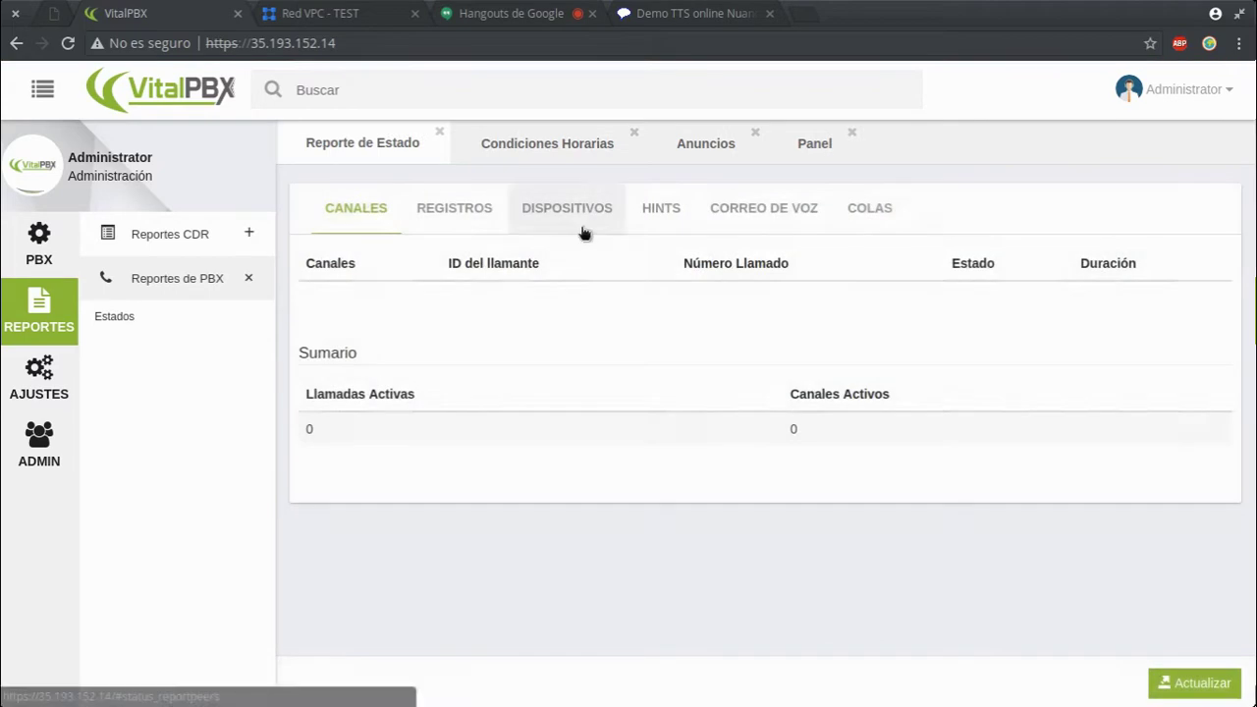
left_click(523, 14)
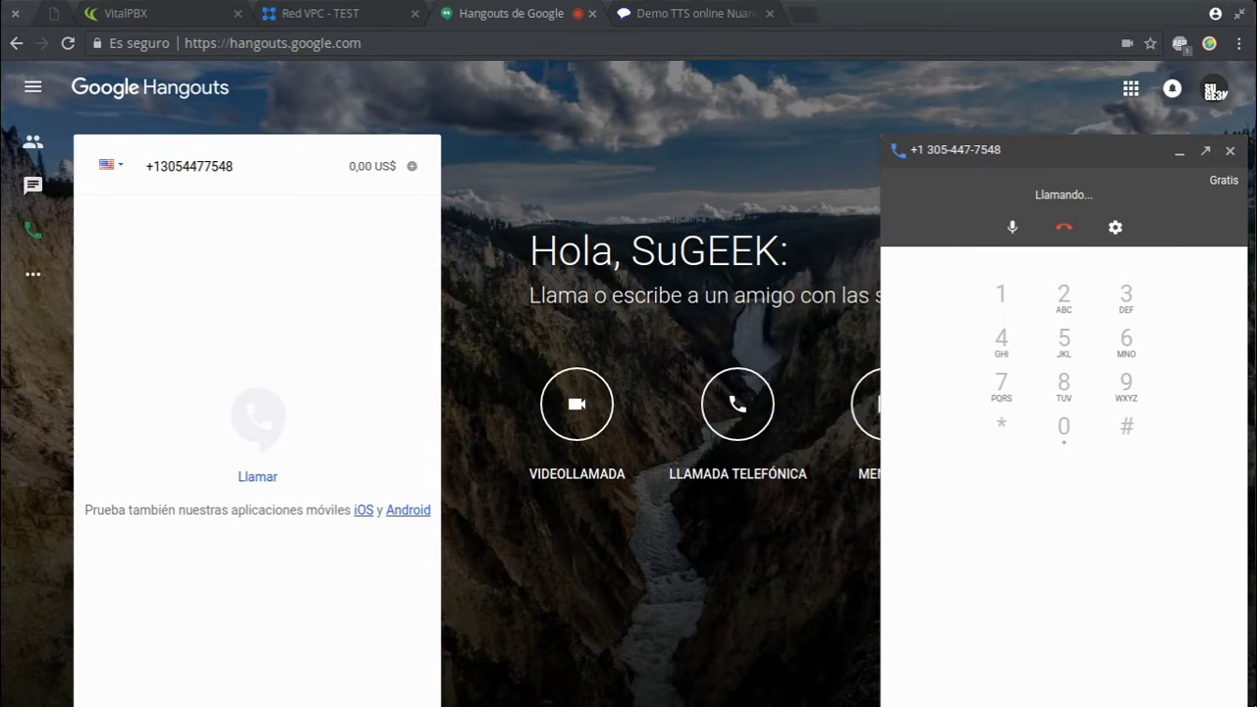
Return to VitalPBX and open the existing inbound route IN_Voz2Voice in Rutas Entrantes for editing.
left_click(172, 11)
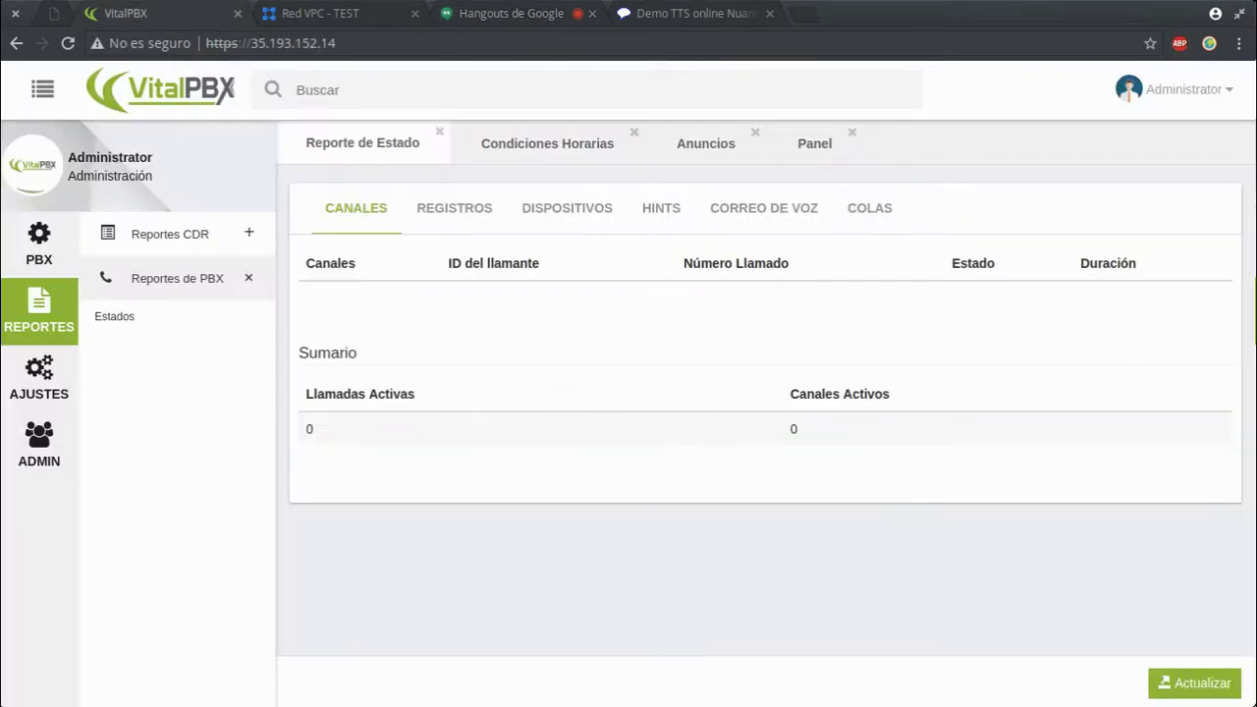
left_click(54, 256)
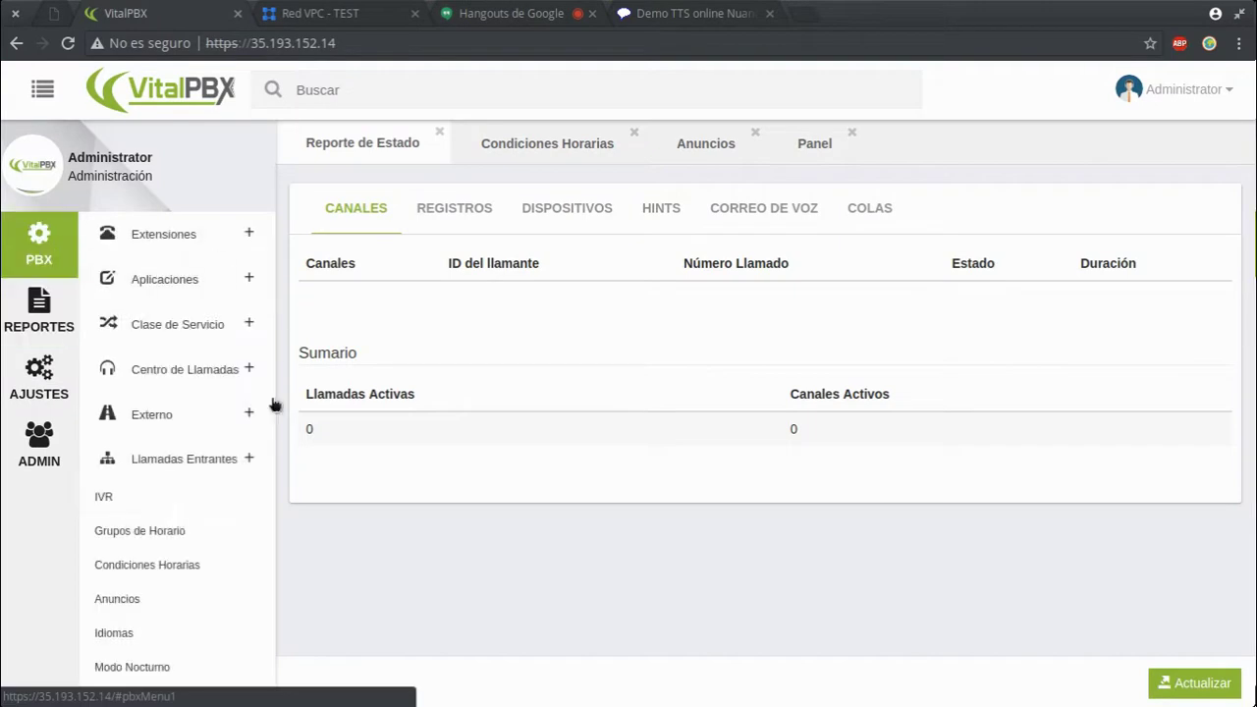
left_click(195, 420)
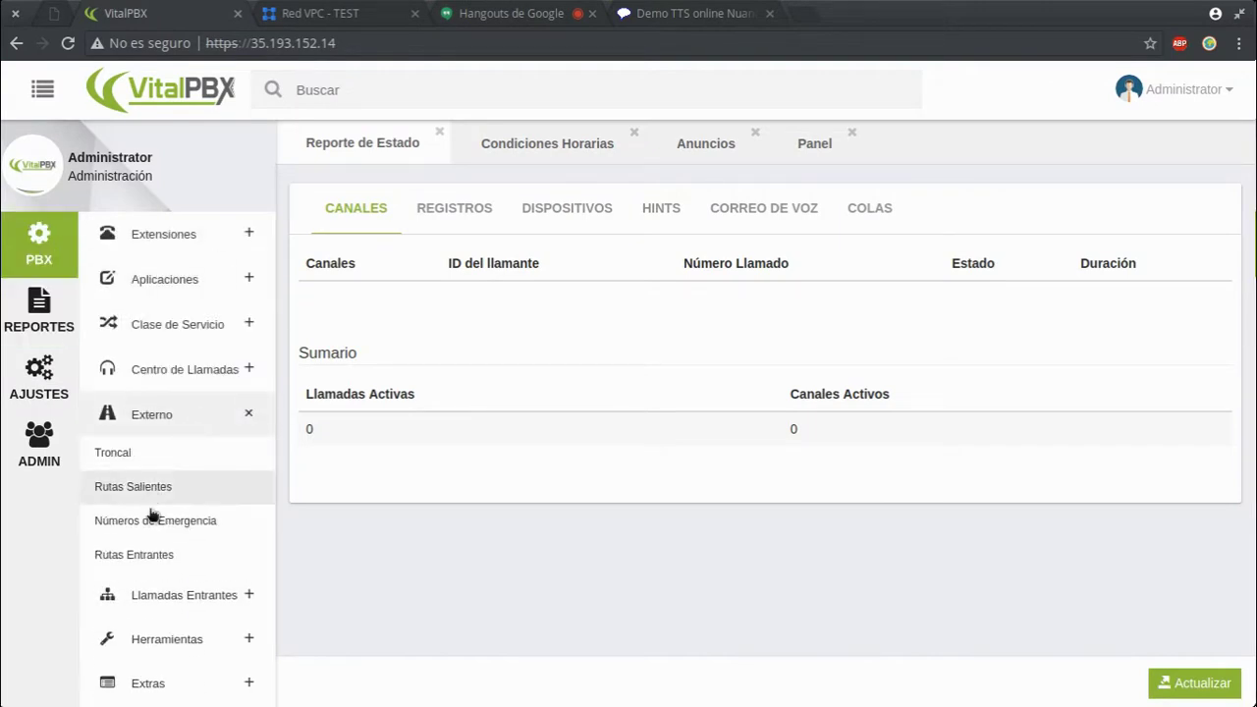
left_click(102, 552)
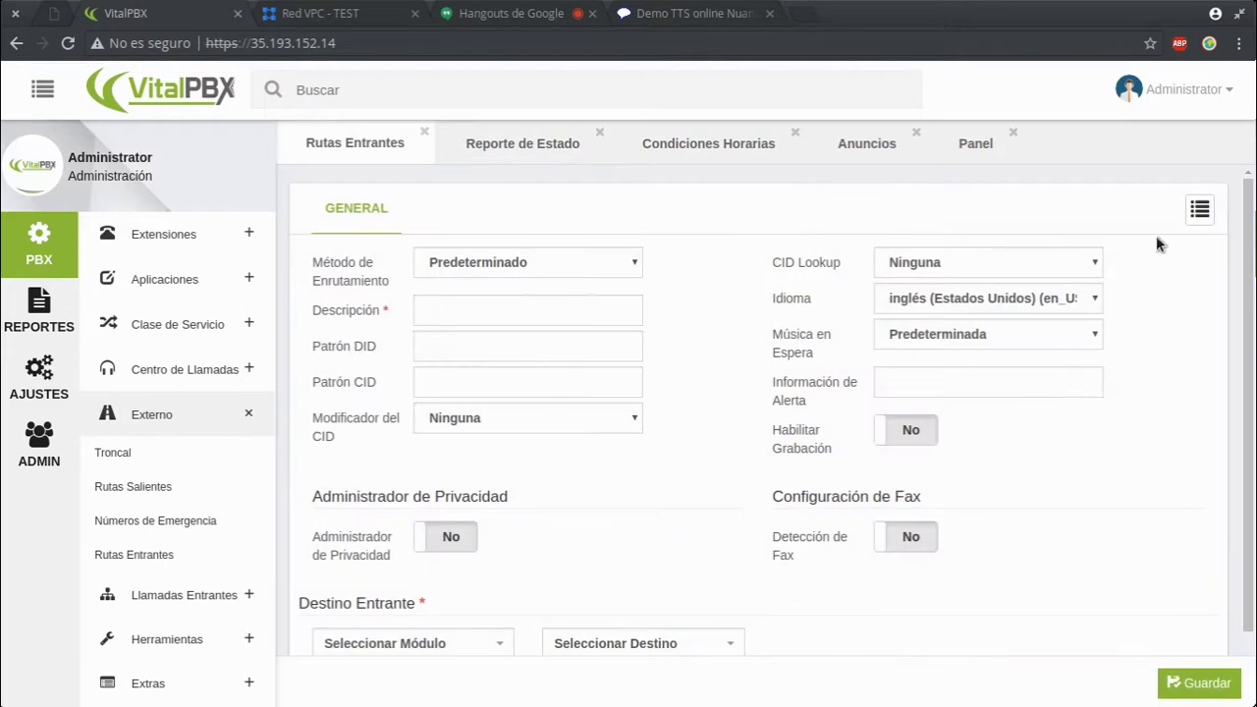
left_click(1199, 209)
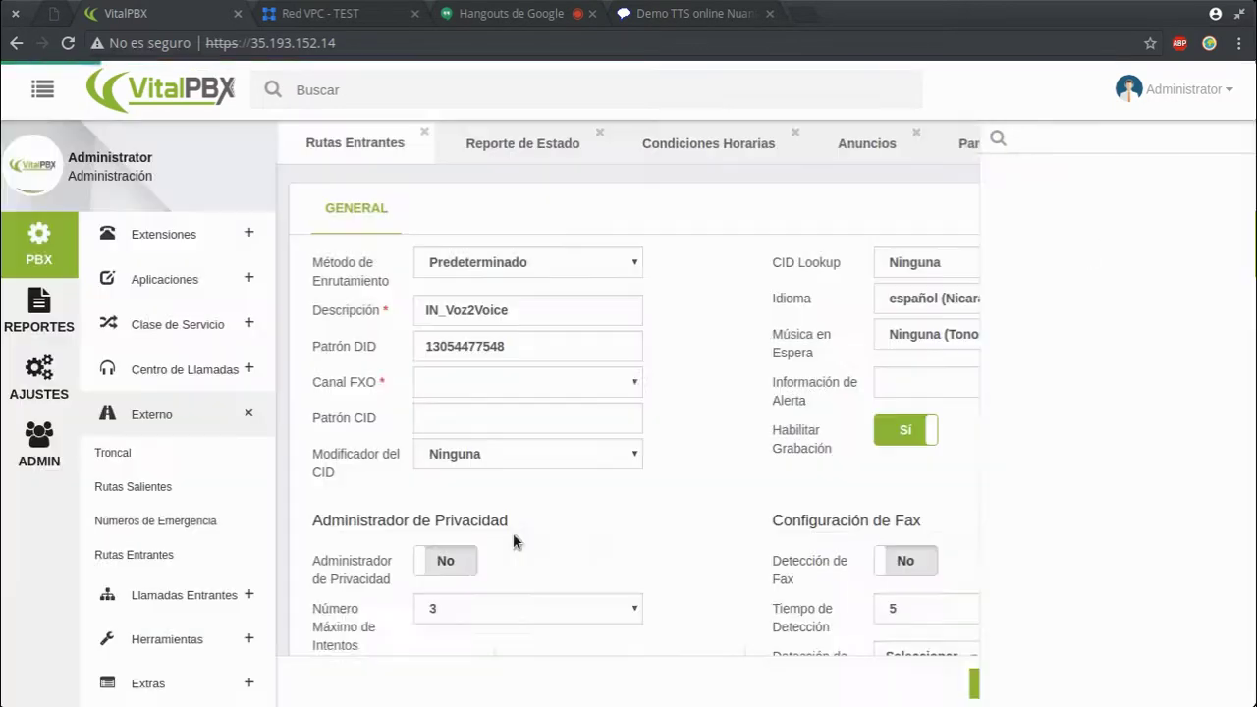
Set Destino Entrante of the inbound route to Condiciones Horarias with SuGE3K_Horario and save the update.
scroll(781, 473, "down", 1)
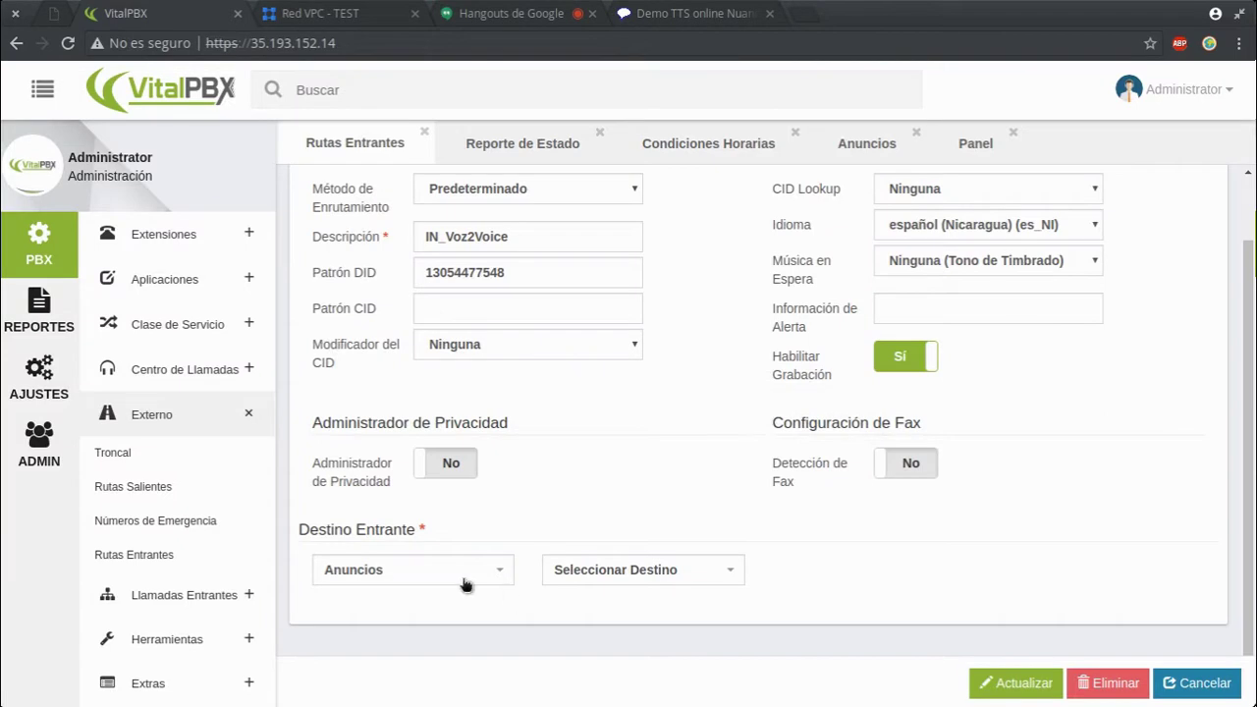
left_click(649, 572)
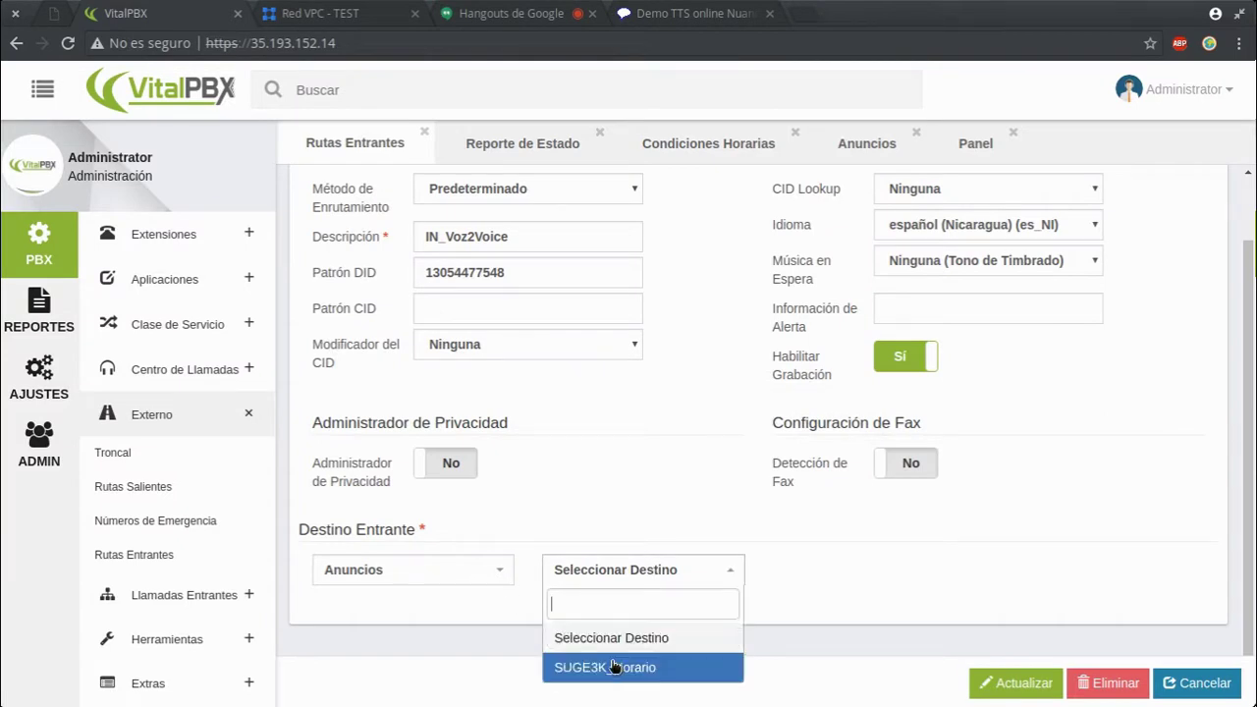
left_click(612, 527)
left_click(467, 571)
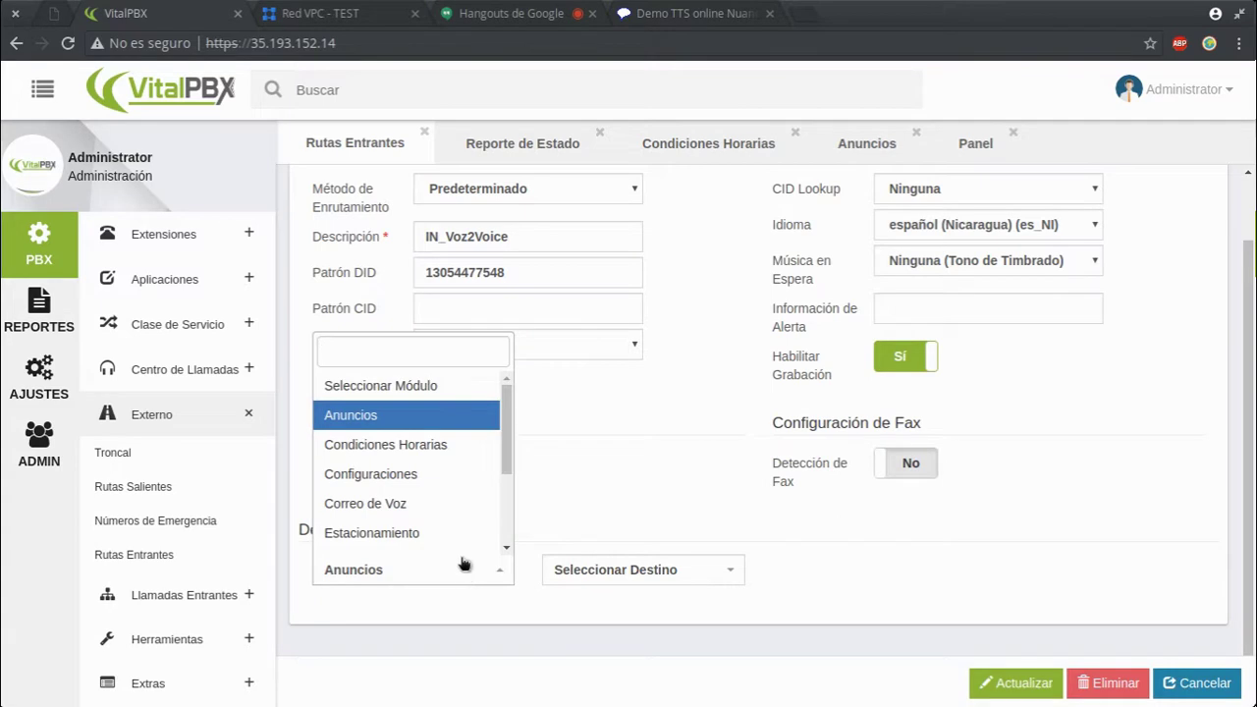
left_click(397, 444)
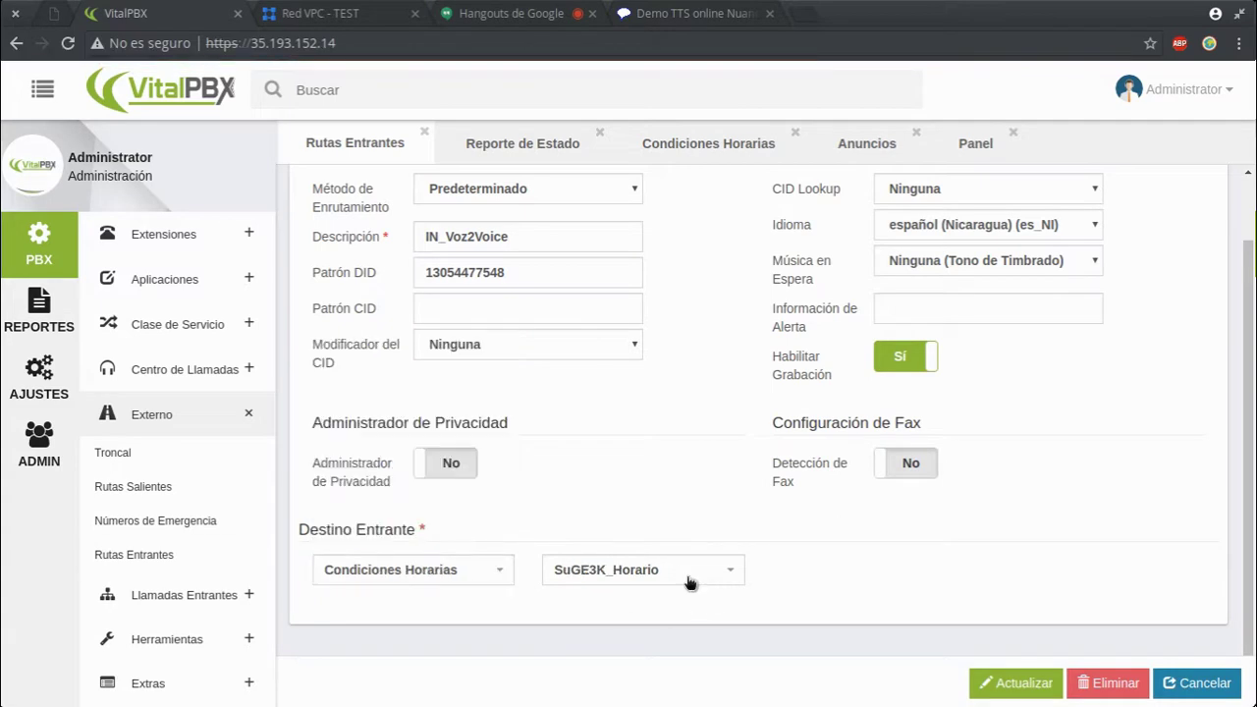
left_click(690, 584)
left_click(988, 580)
left_click(1016, 681)
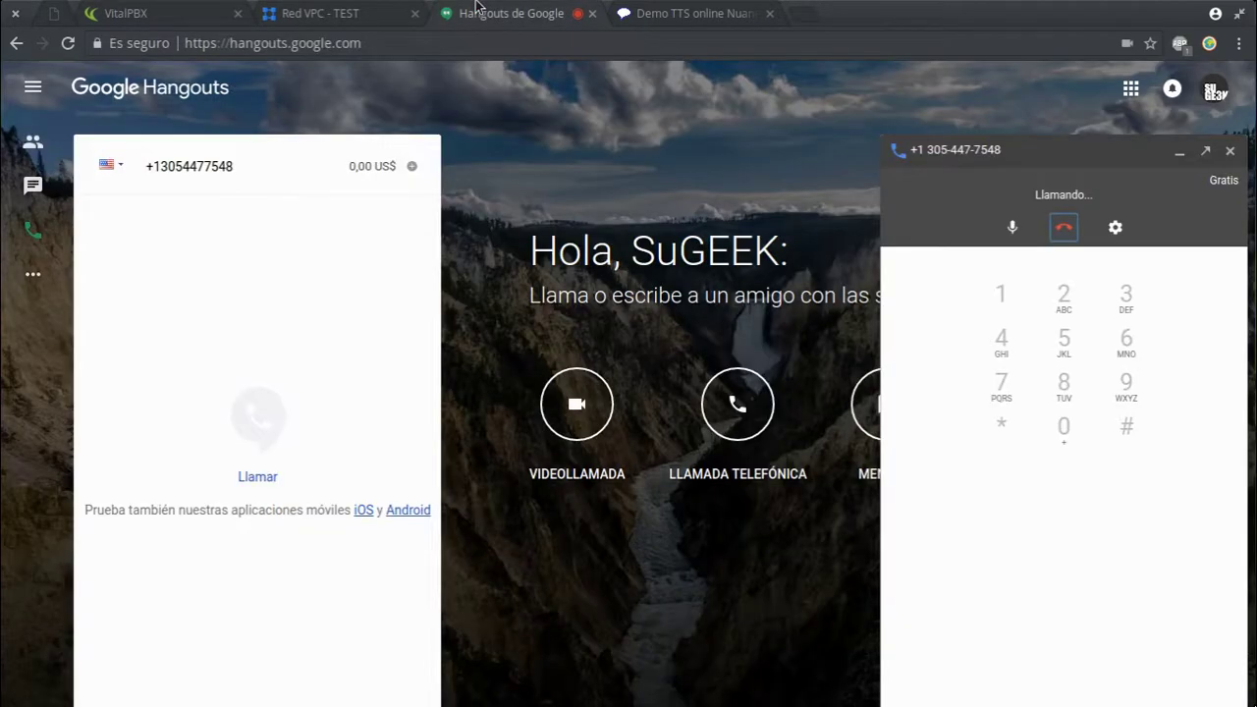
Switch to Google Hangouts, hang up the ongoing call and dial the inbound phone number again.
left_click(486, 12)
left_click(1064, 225)
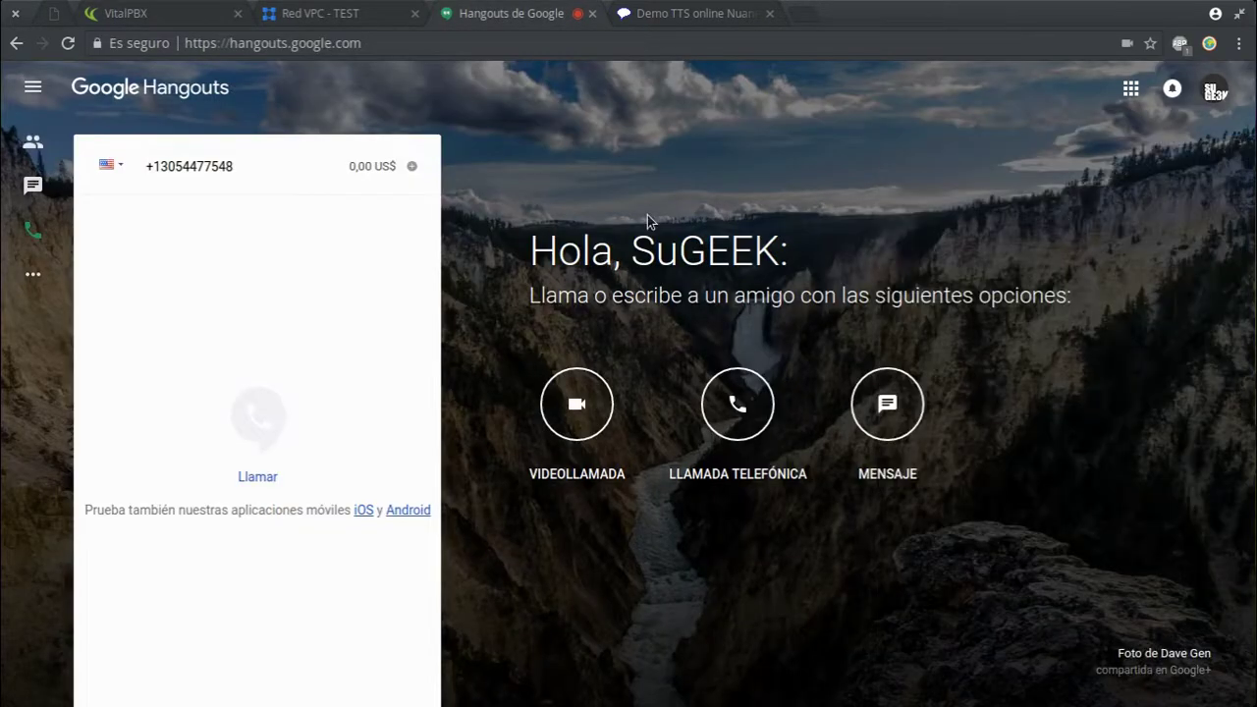
left_click(228, 164)
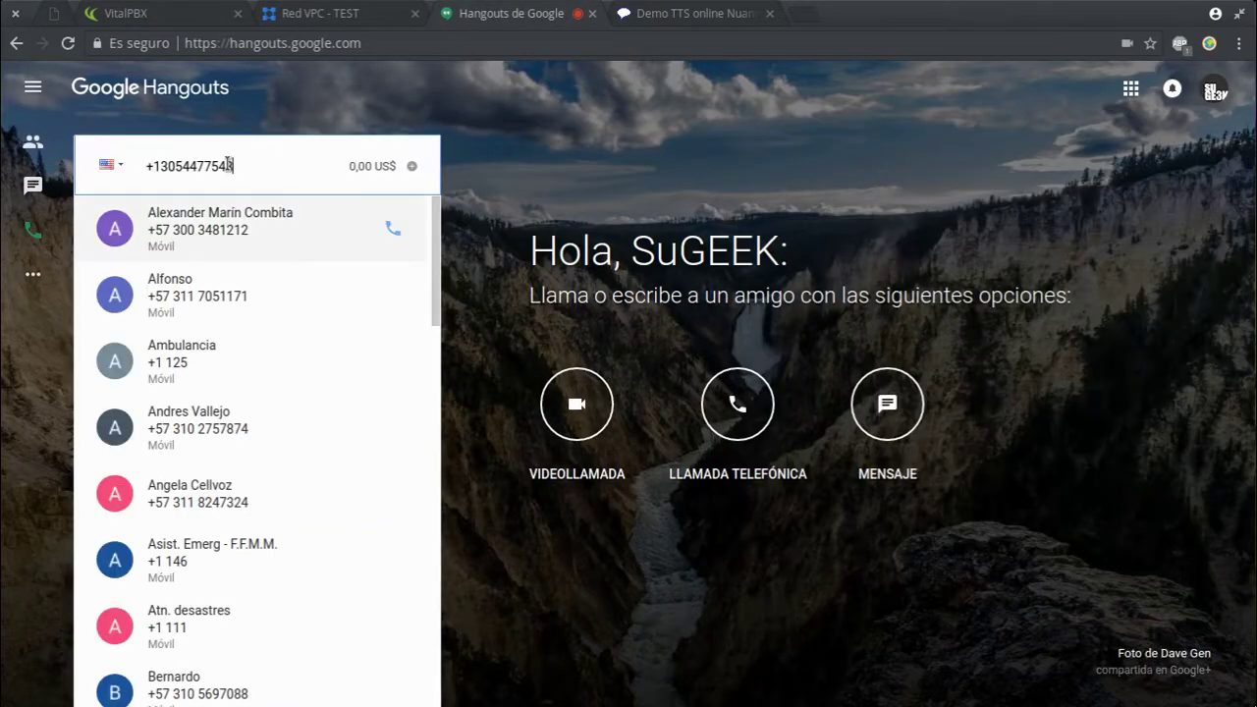
key("ctrl+v")
key("Return")
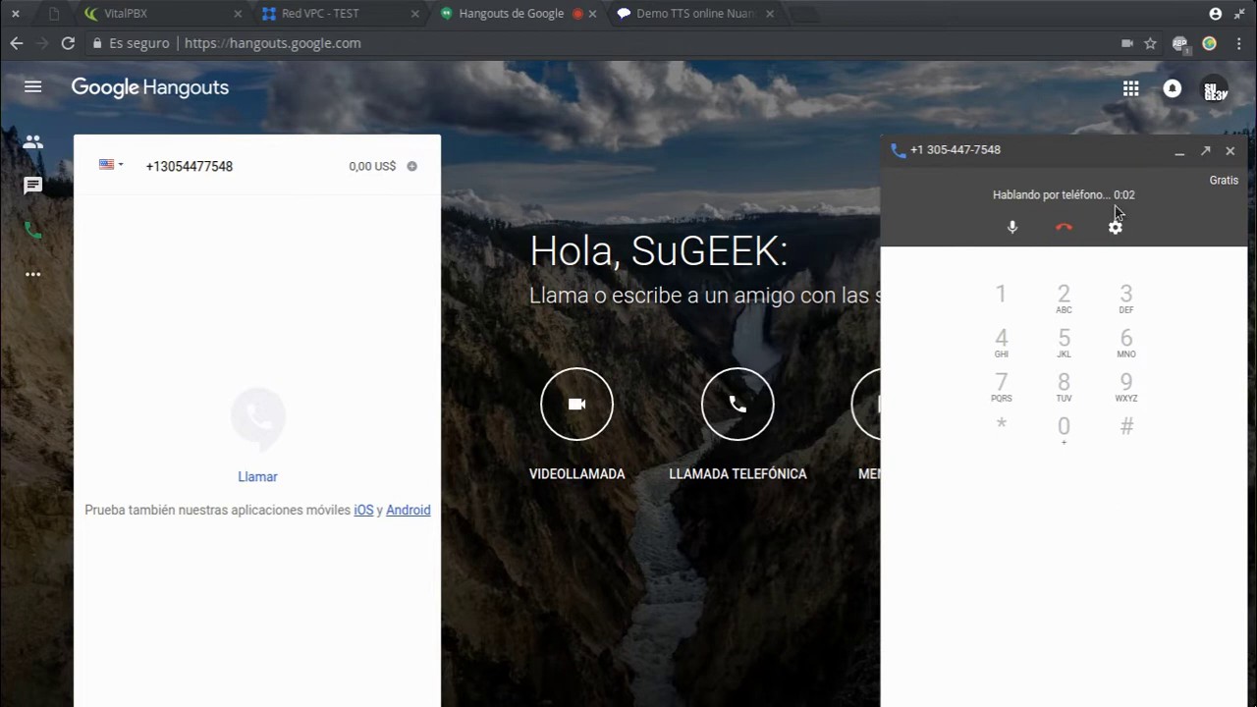
Bring up Reporte de Estado in VitalPBX, and place another test call to the inbound number from Google Hangouts.
left_click(158, 20)
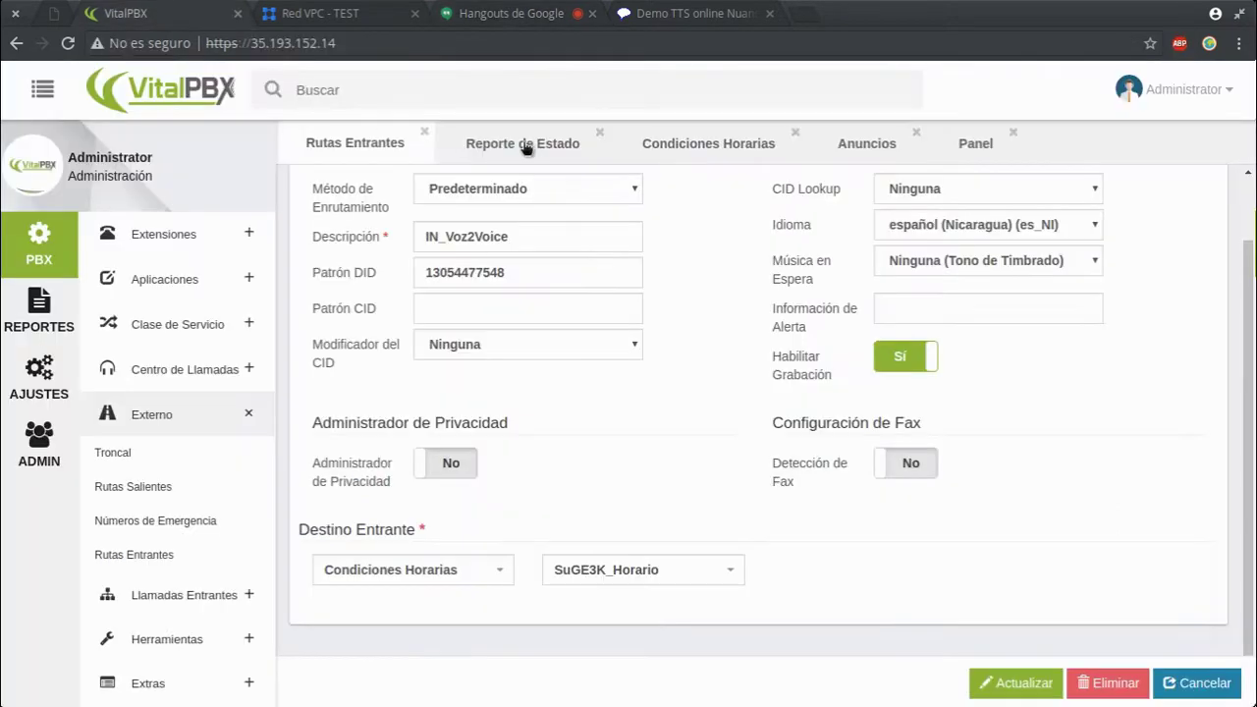
left_click(556, 145)
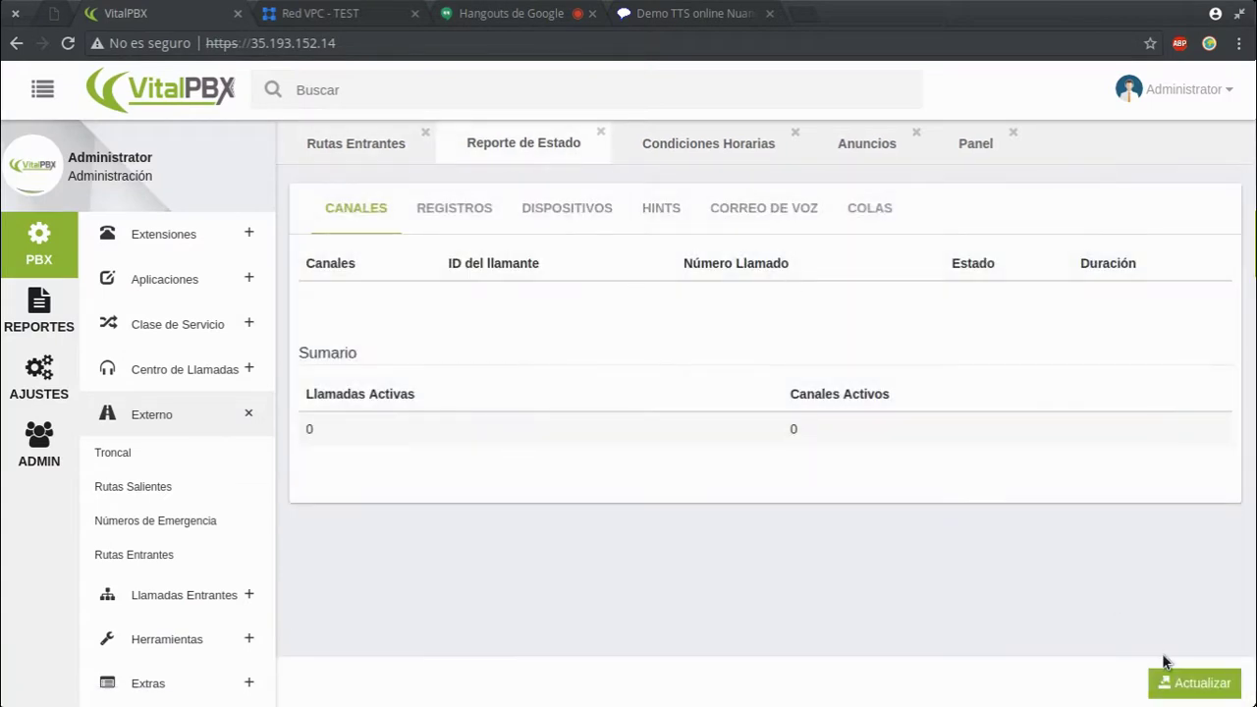
left_click(521, 13)
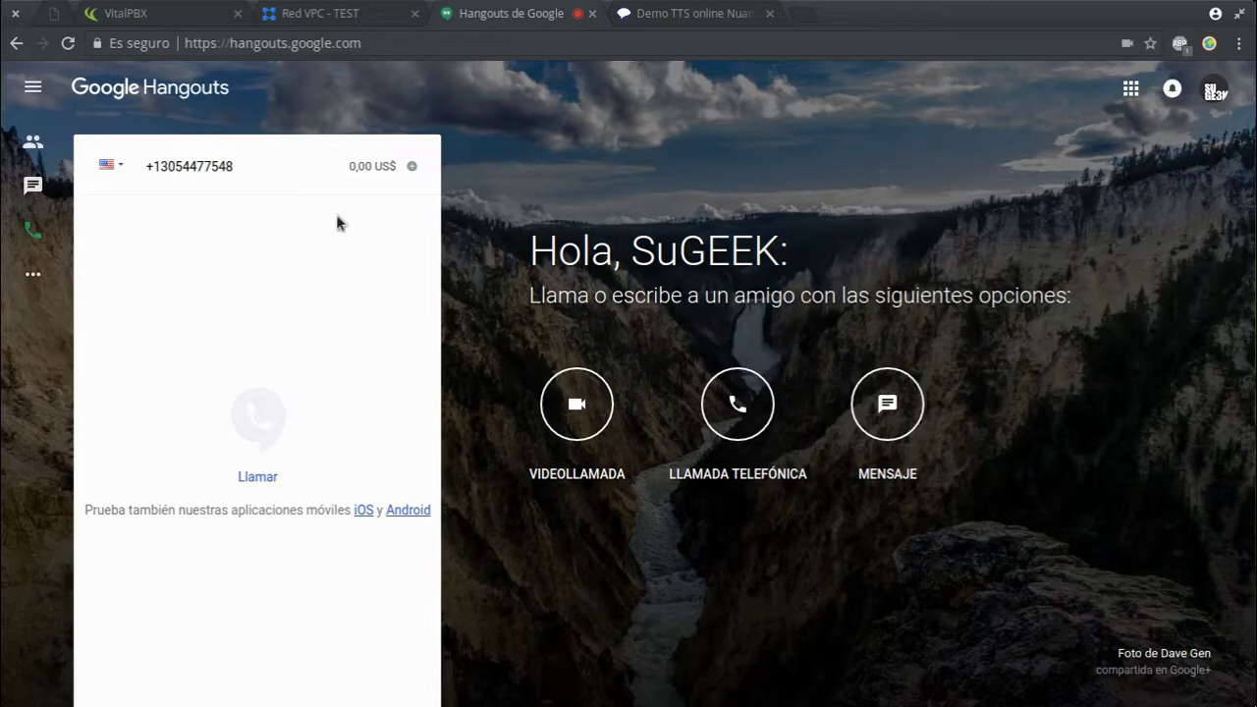
key("ctrl+v")
key("Return")
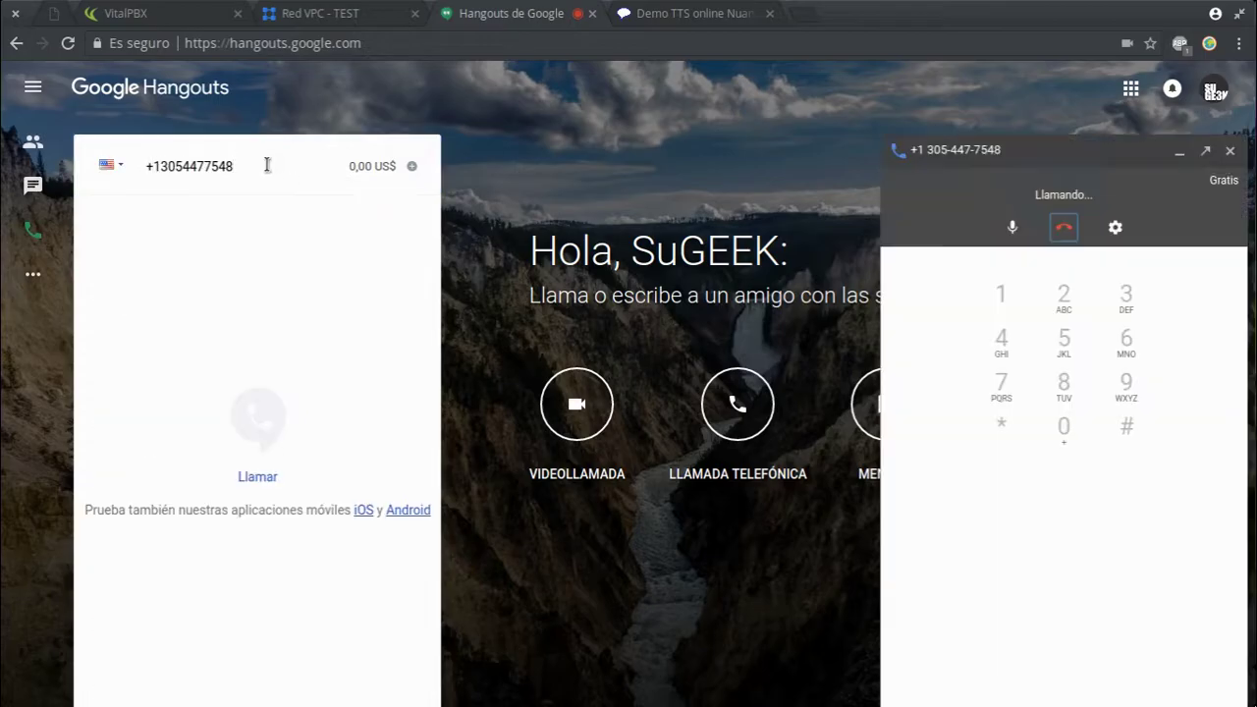
Return to VitalPBX and refresh the channel status report to examine the incoming call.
left_click(59, 21)
left_click(118, 14)
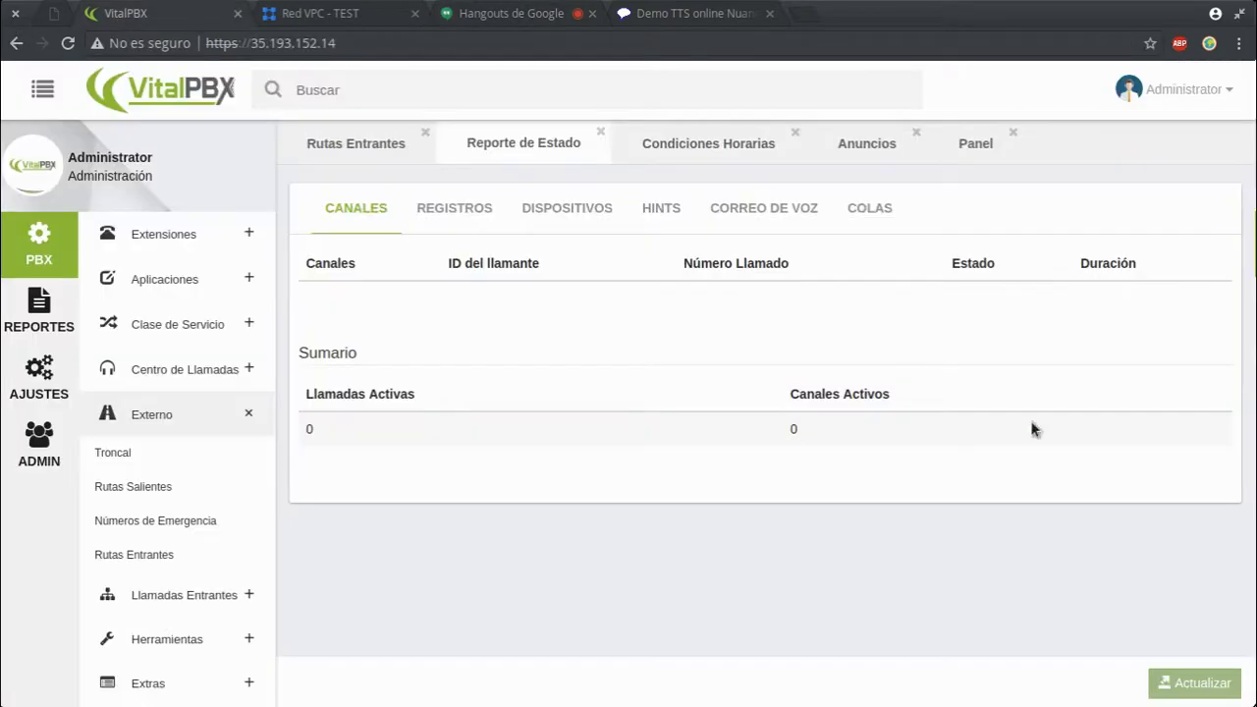
left_click(1189, 684)
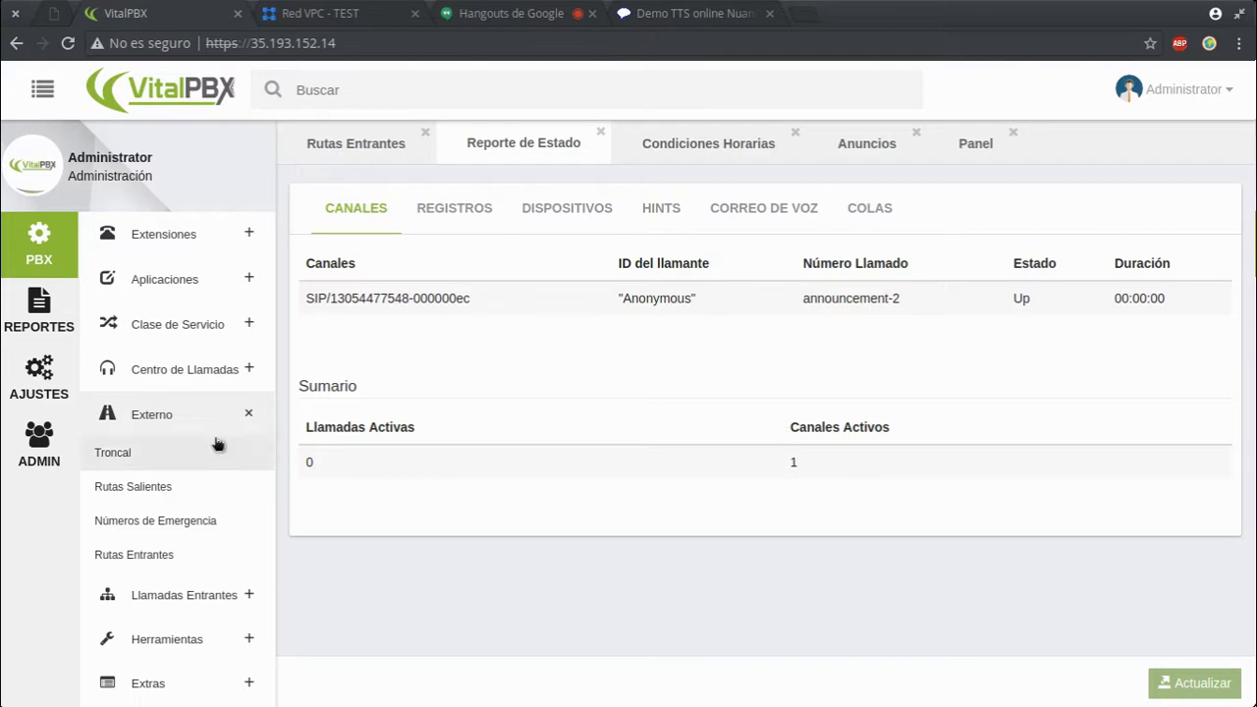
Open the time condition SuGE3K_Horario and review the modules available for Destino si el horario no coincide.
left_click(728, 152)
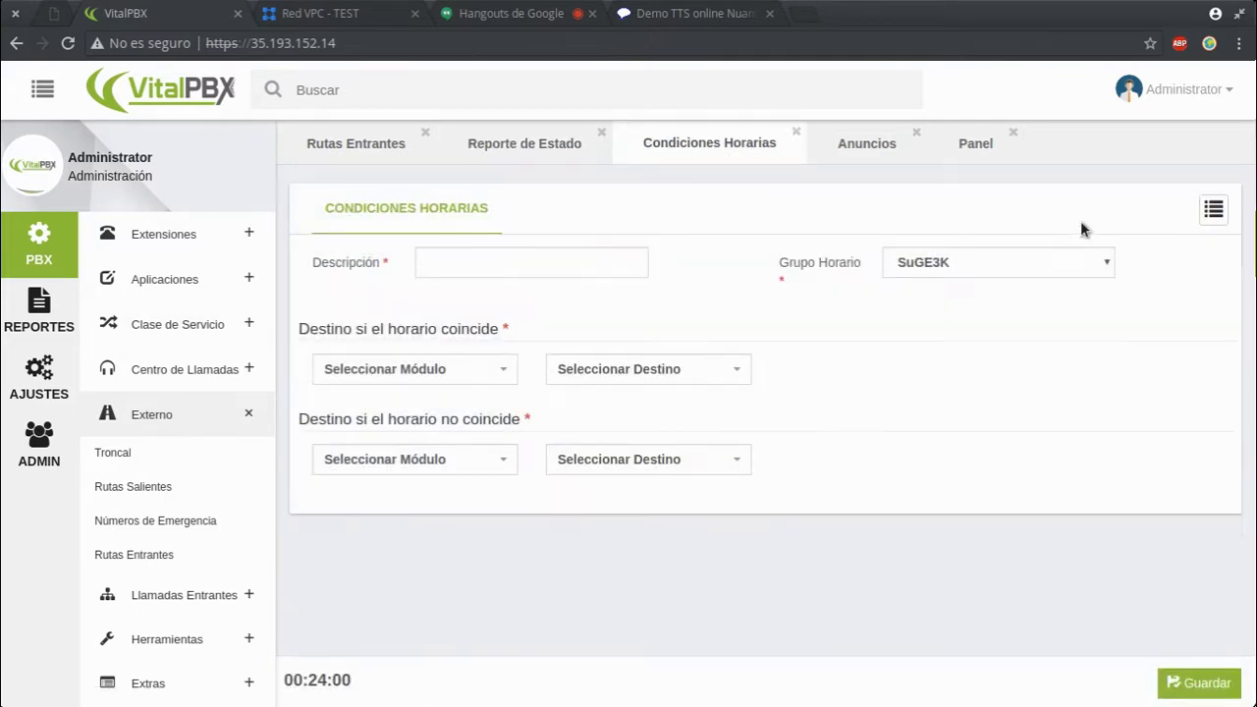
left_click(1214, 209)
left_click(1137, 191)
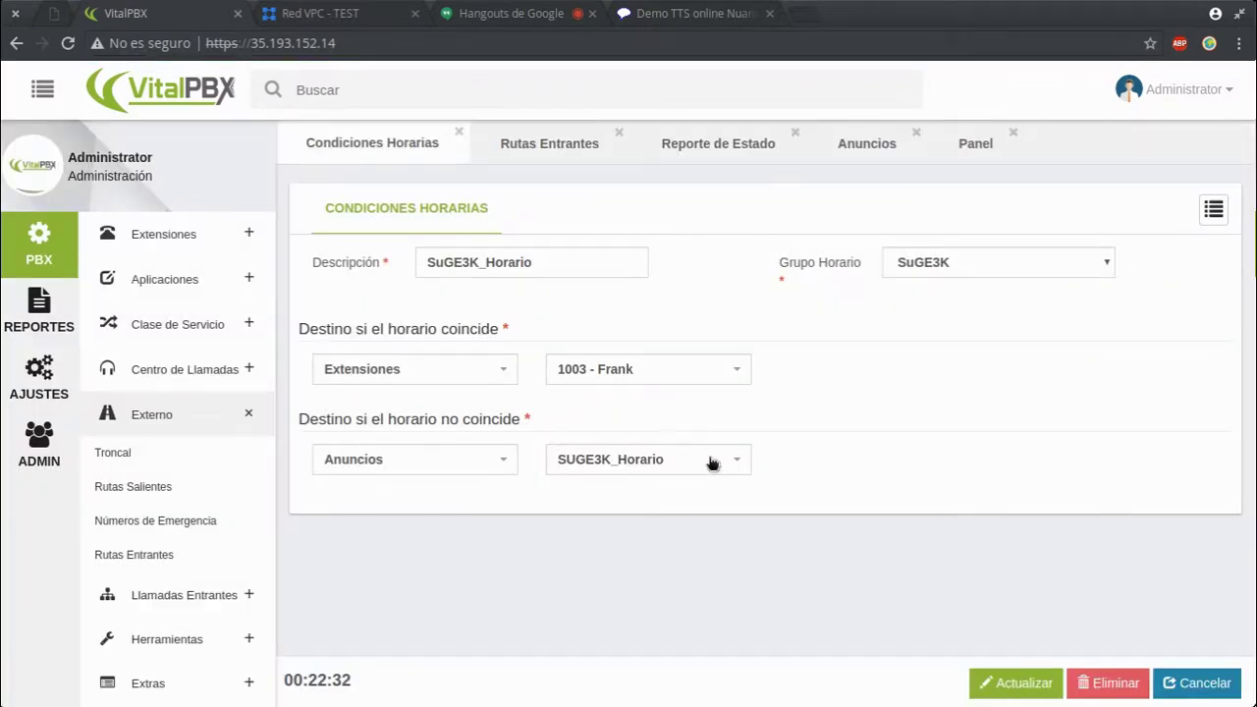
left_click(437, 460)
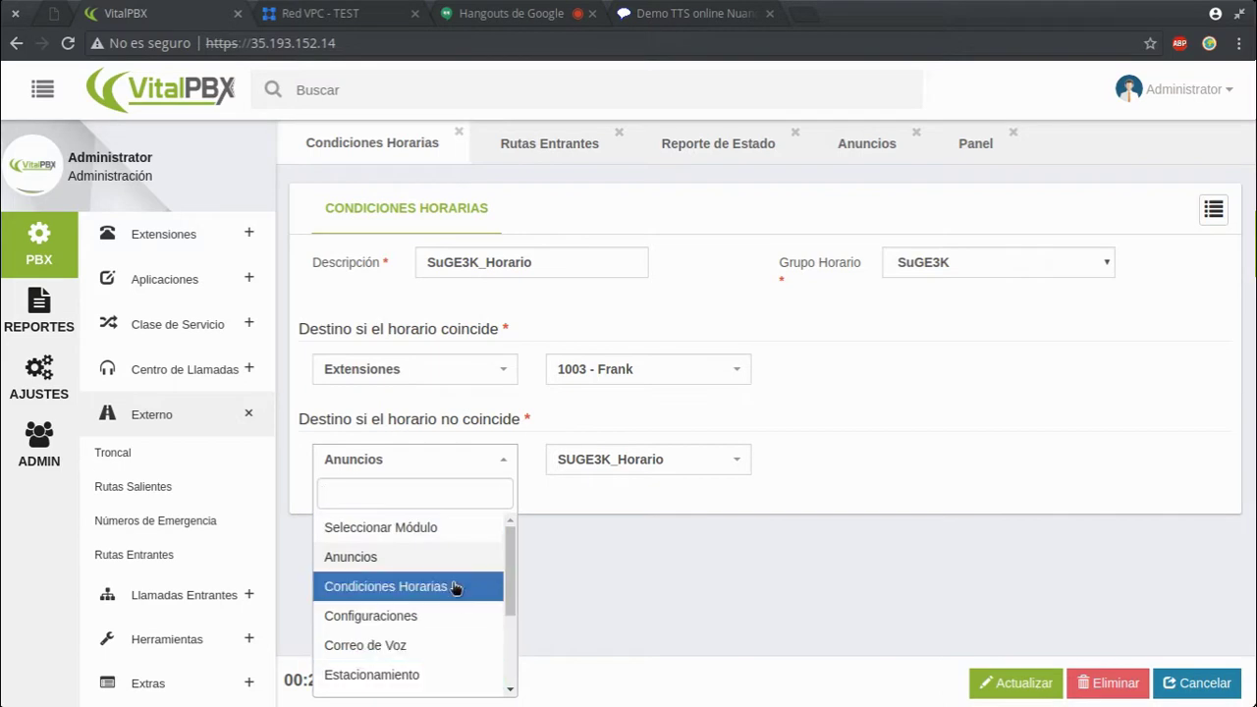
left_click(766, 585)
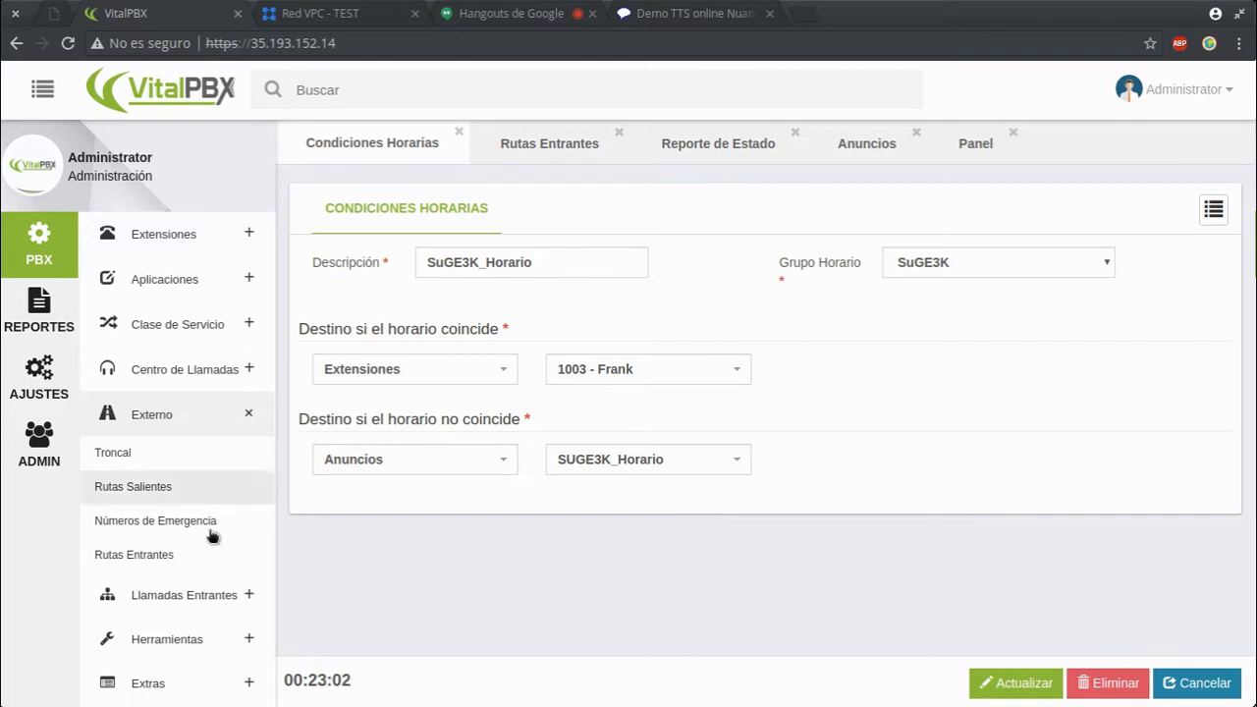
Open the existing announcement SUGE3K_Horario in Anuncios for editing.
left_click(162, 596)
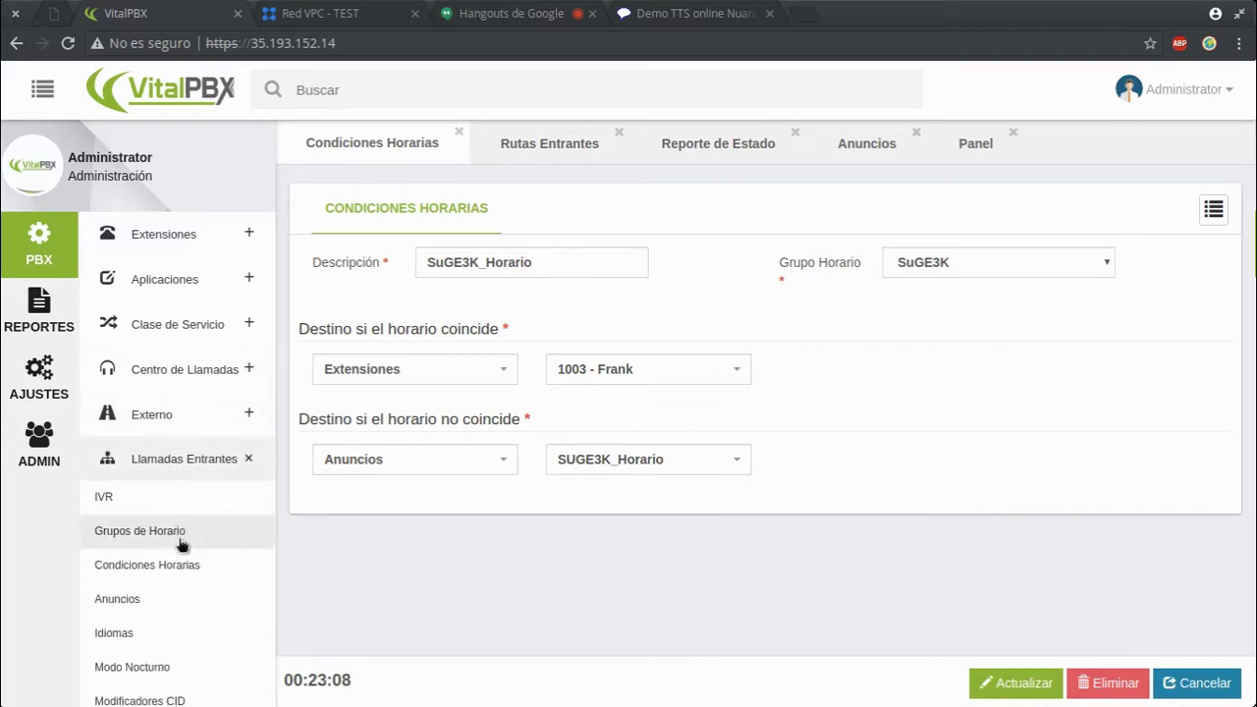
left_click(131, 599)
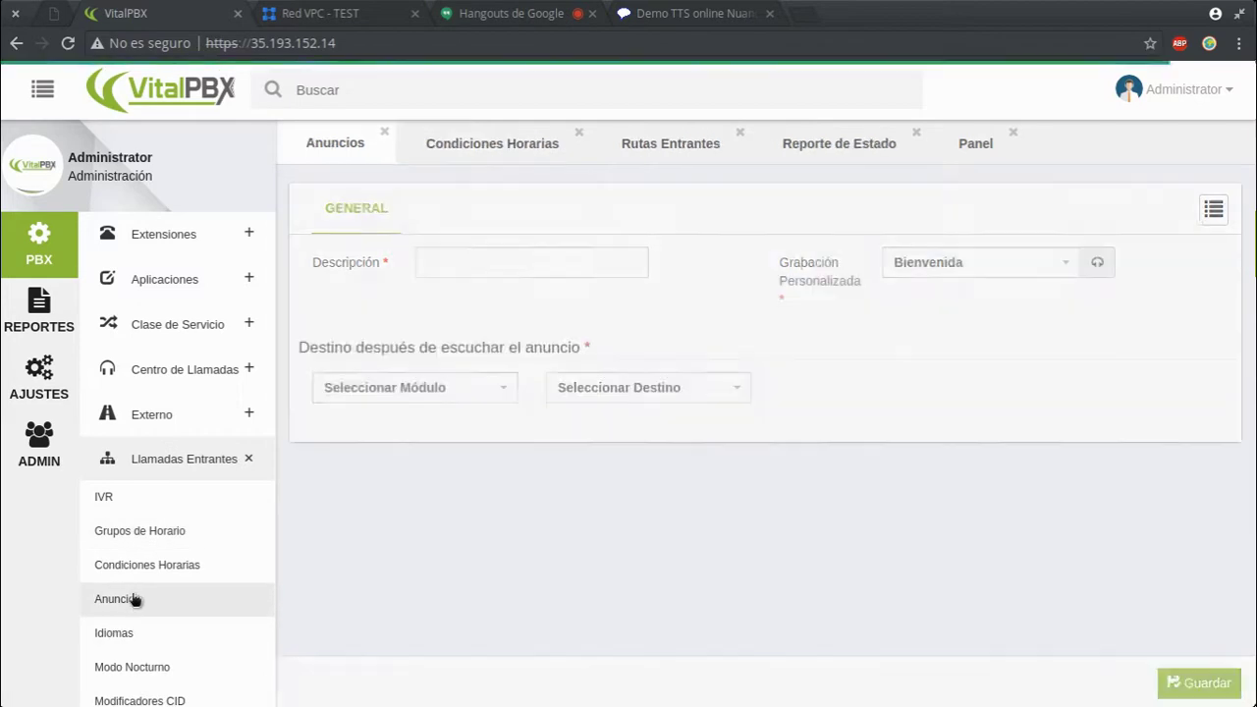
left_click(1216, 210)
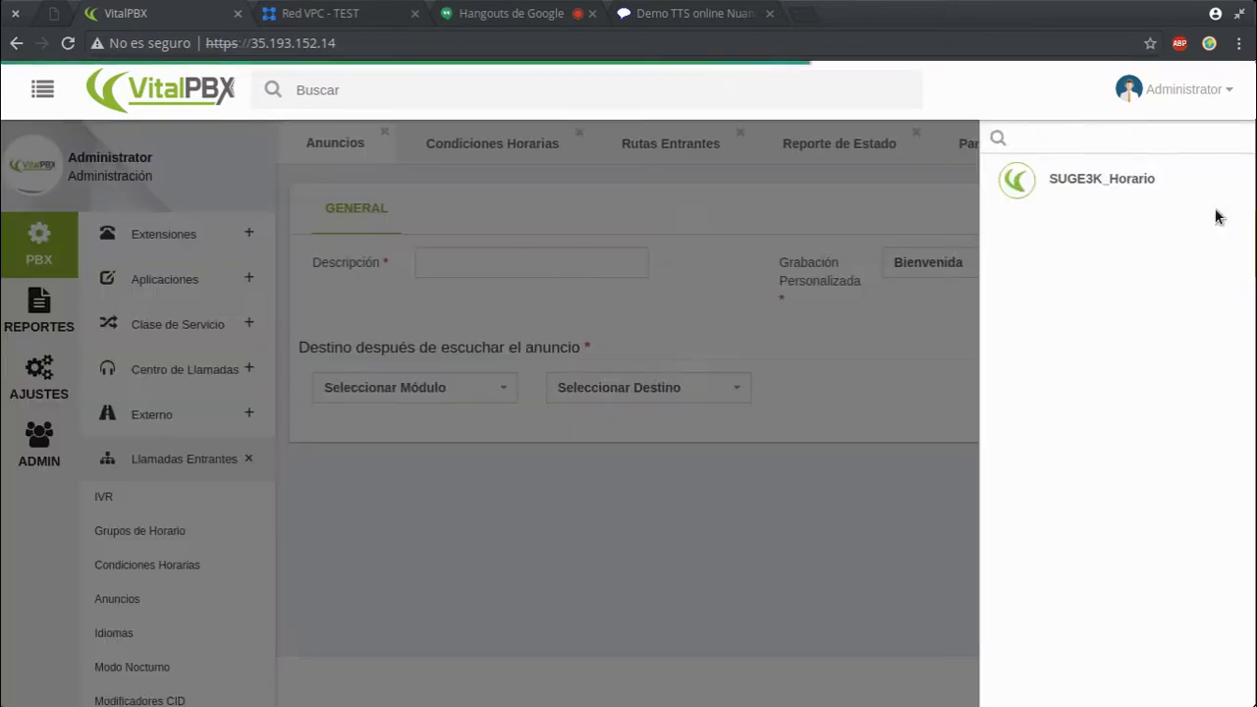
left_click(1172, 190)
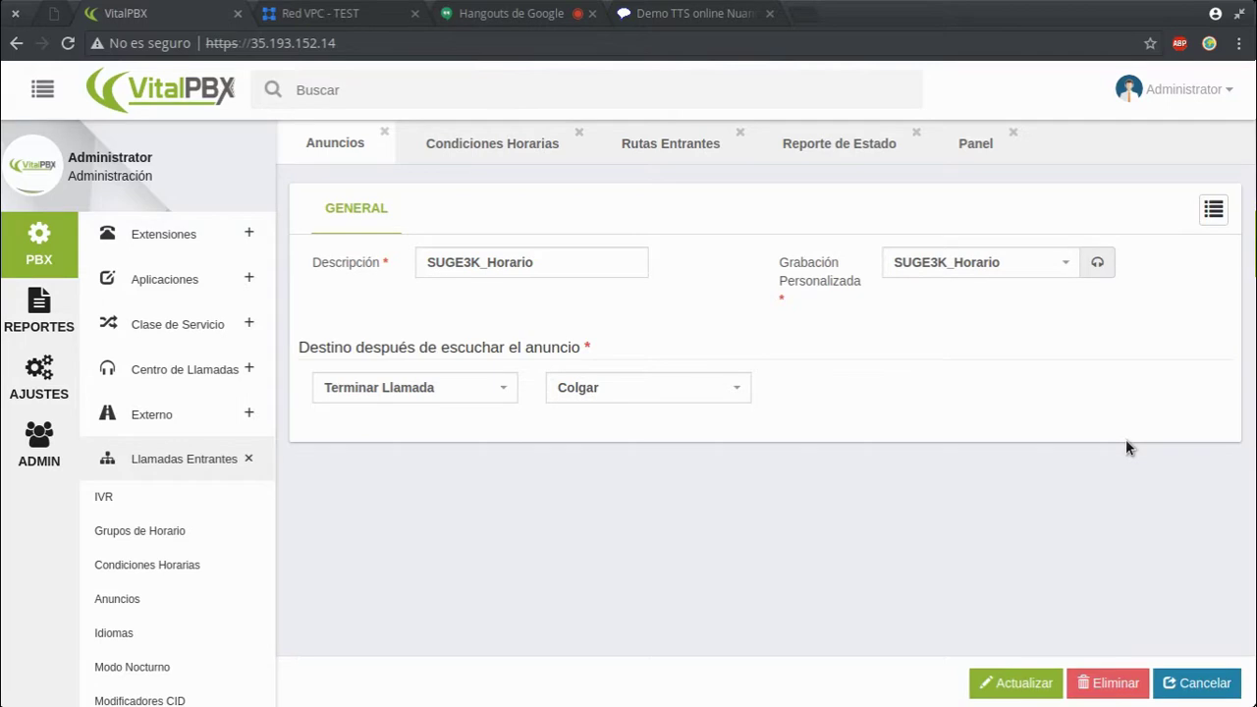
Set the announcement's Destino después de escuchar el anuncio to Correo de Voz with extension 1003 (Directo) and save the update.
left_click(430, 375)
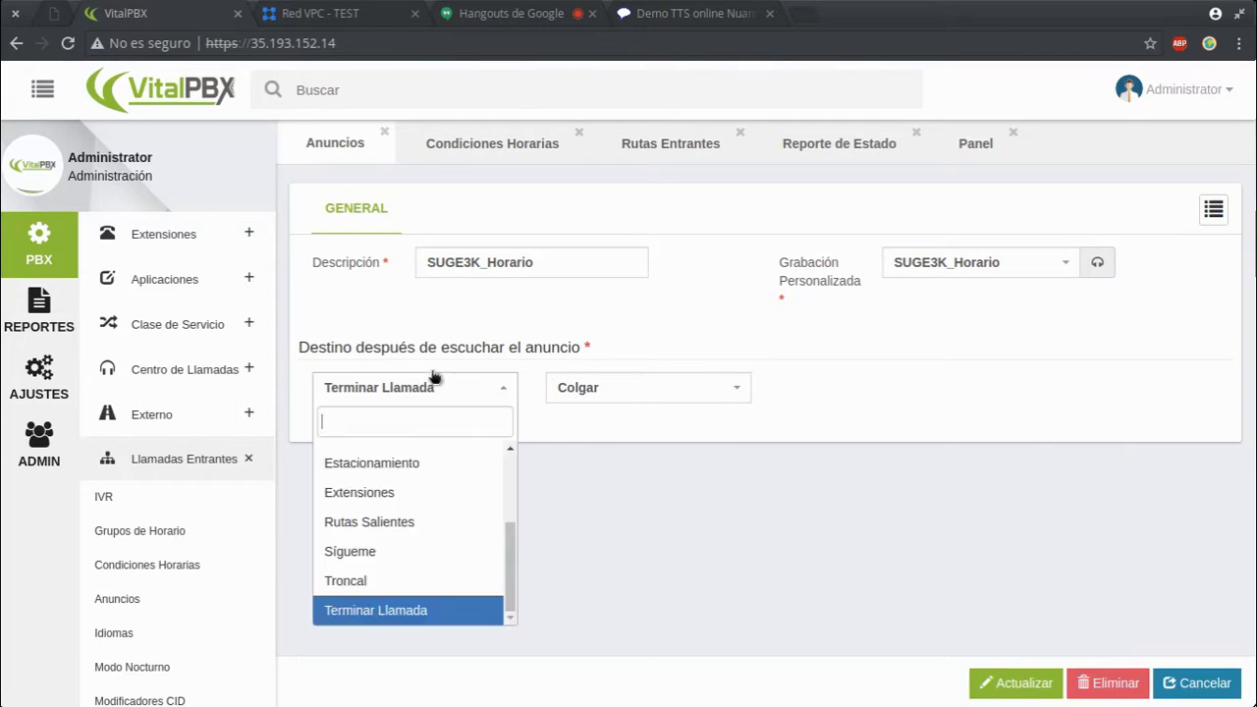
scroll(412, 567, "up", 3)
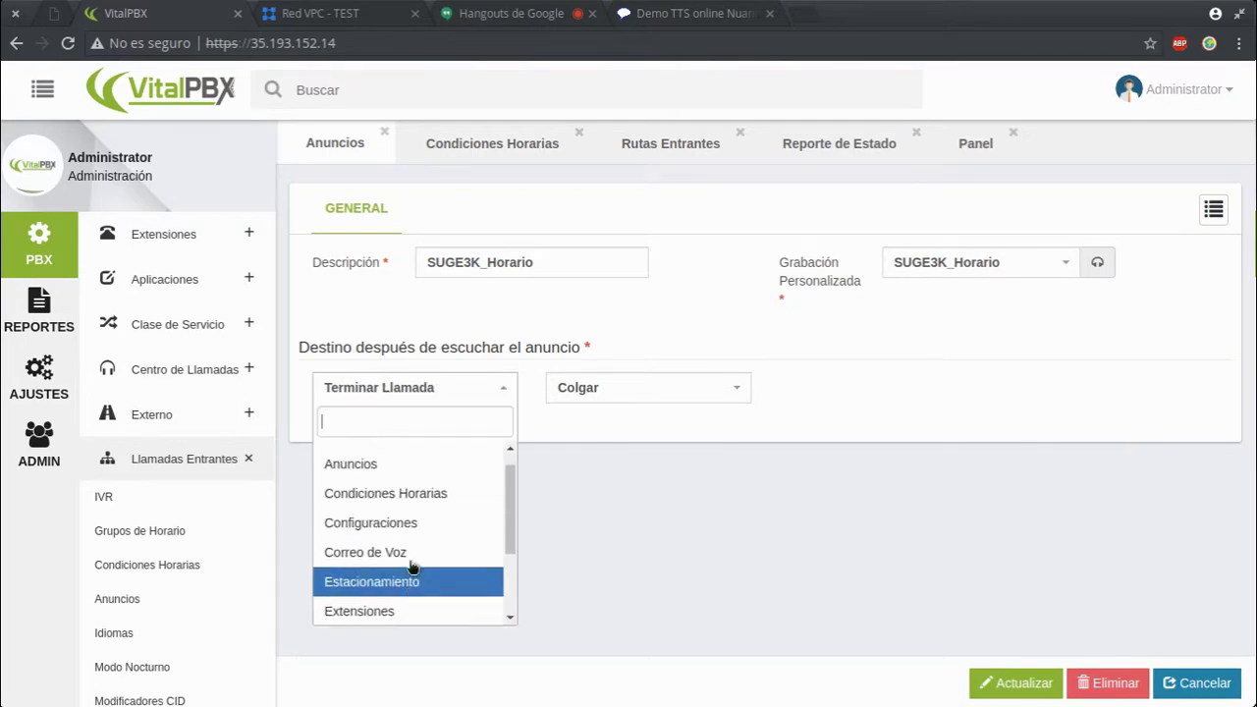
left_click(428, 572)
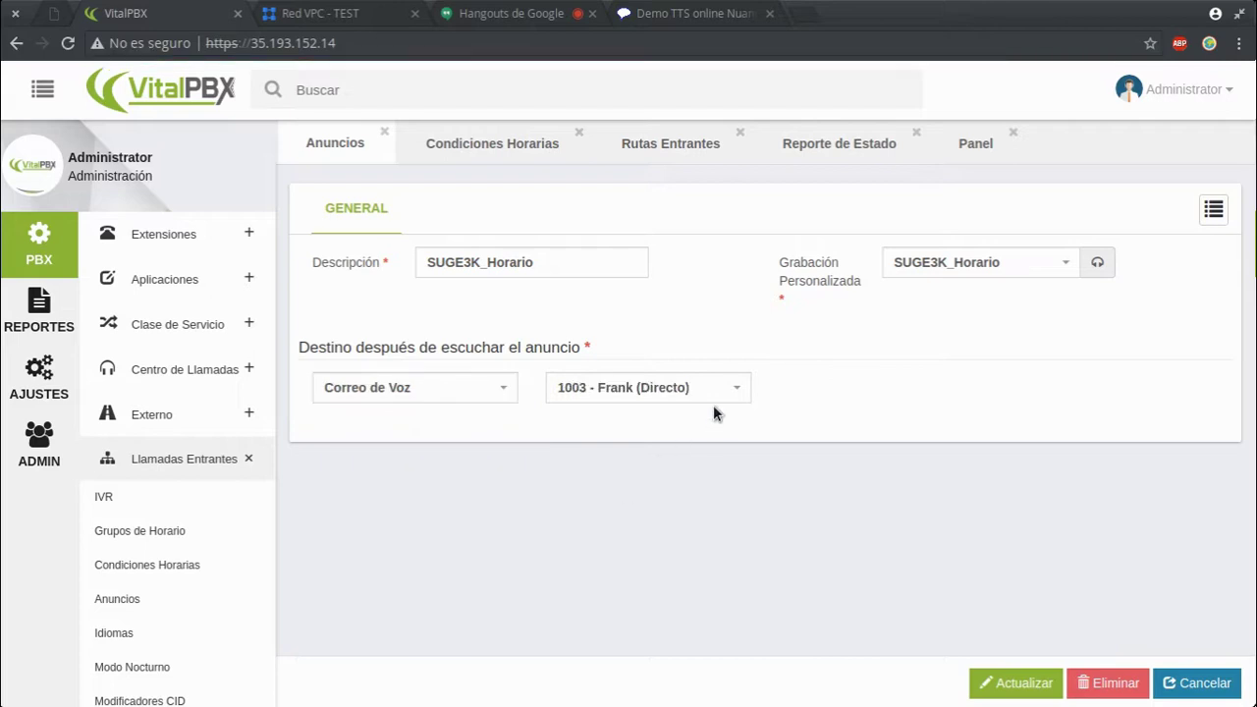
left_click(1018, 685)
Switch to Google Hangouts and place a test call to the inbound phone number with its international prefix.
left_click(435, 12)
left_click(269, 173)
type("+")
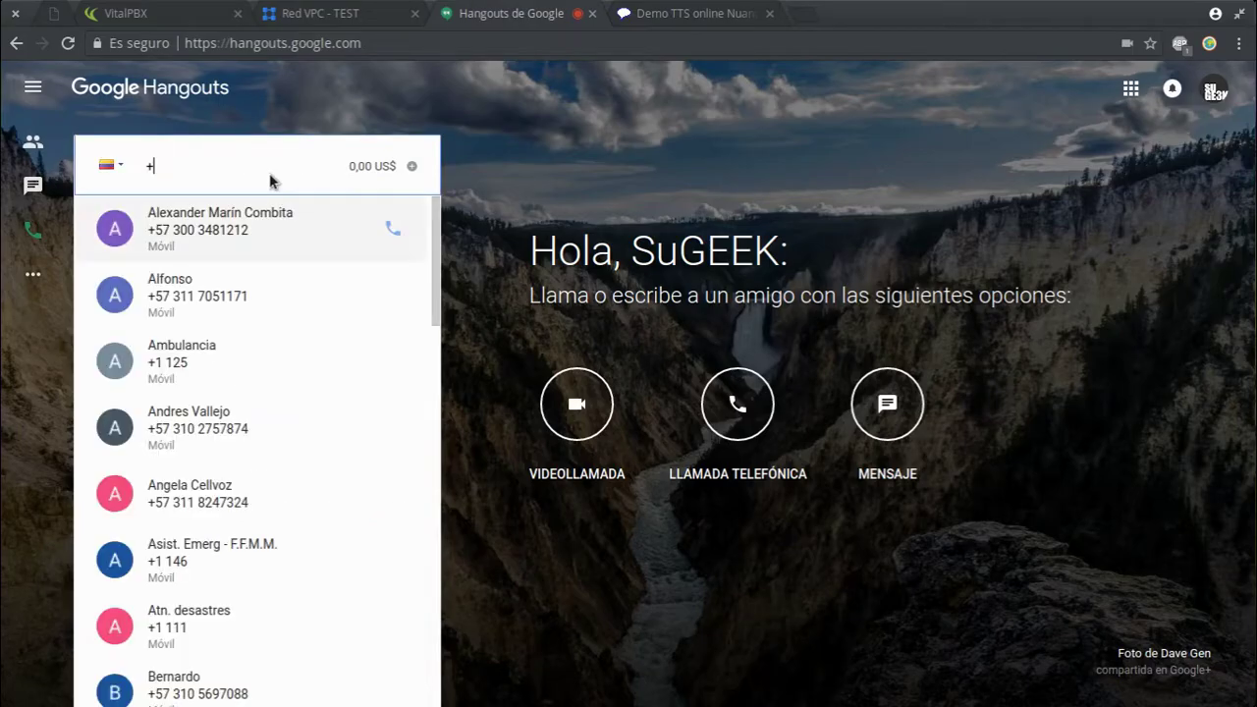
key("ctrl+v")
key("Return")
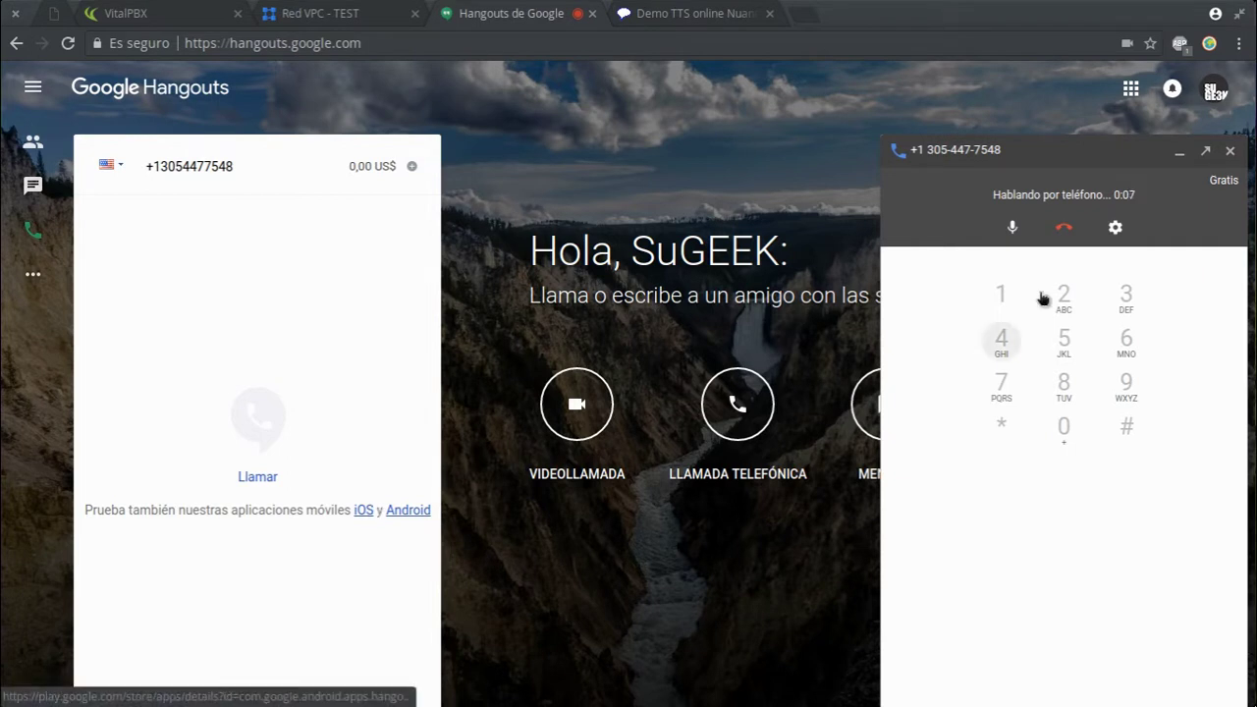
End the test call and return to VitalPBX to check the existing announcements in Anuncios.
left_click(1063, 228)
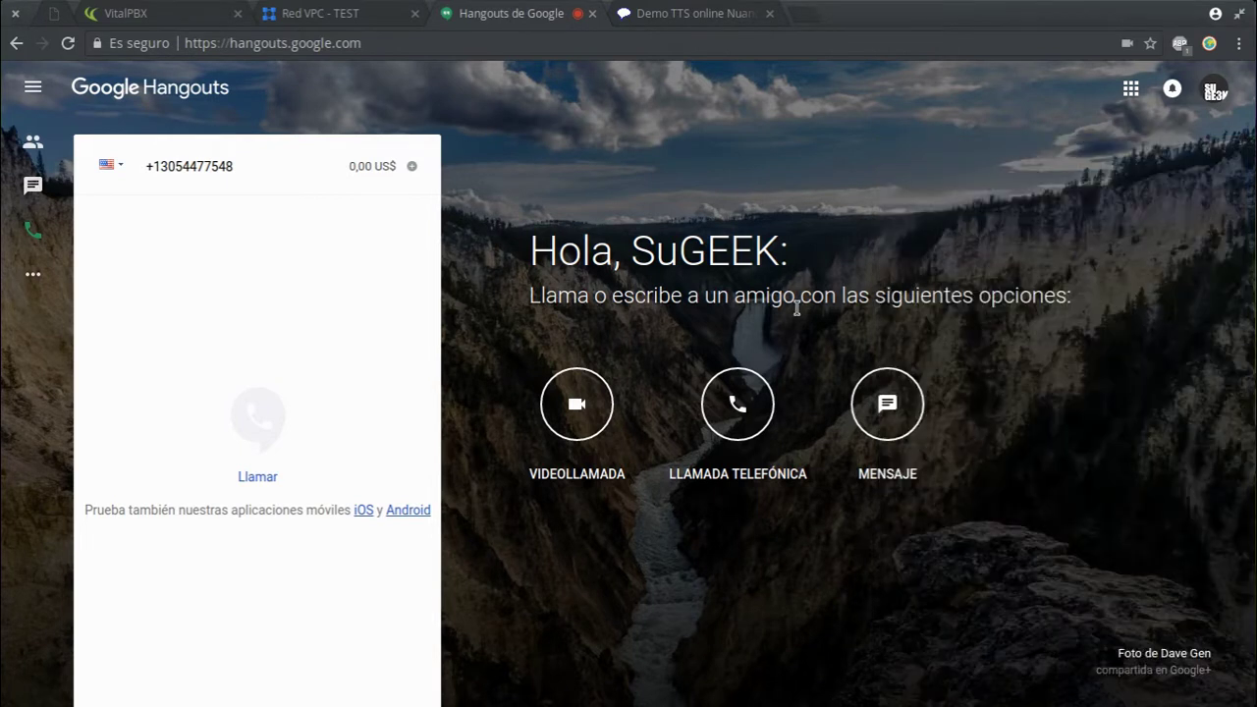
left_click(184, 24)
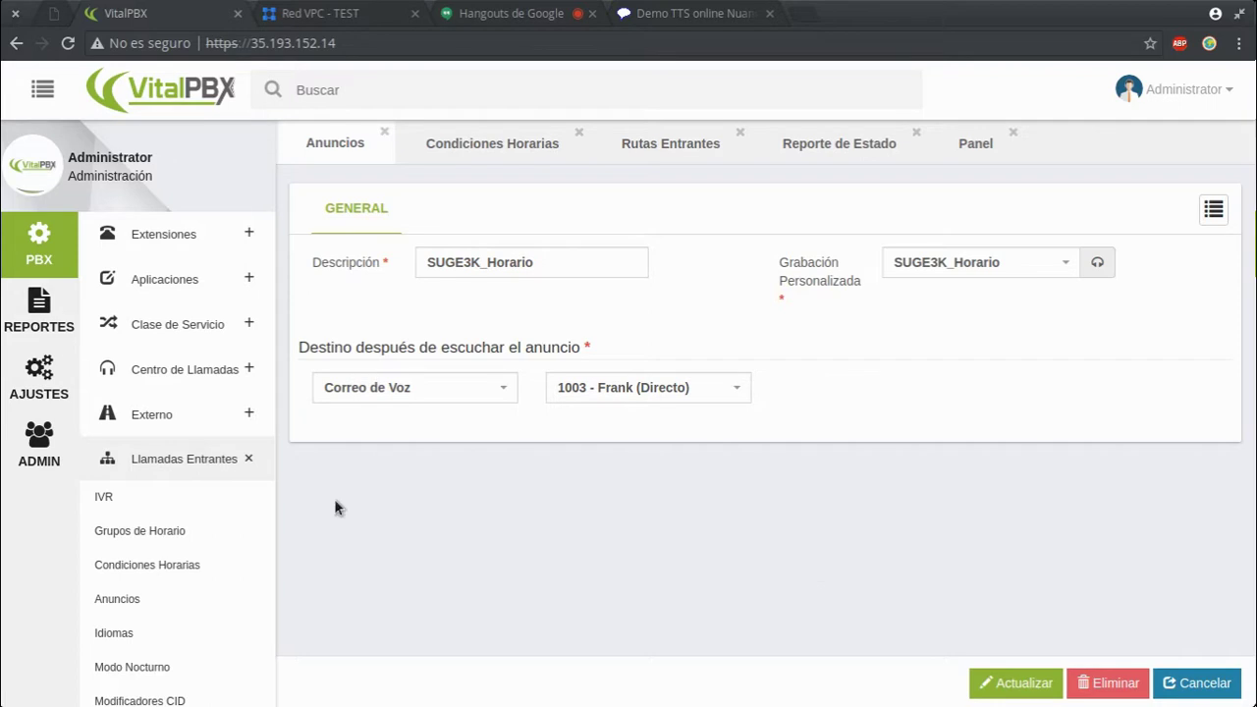
scroll(271, 477, "down", 3)
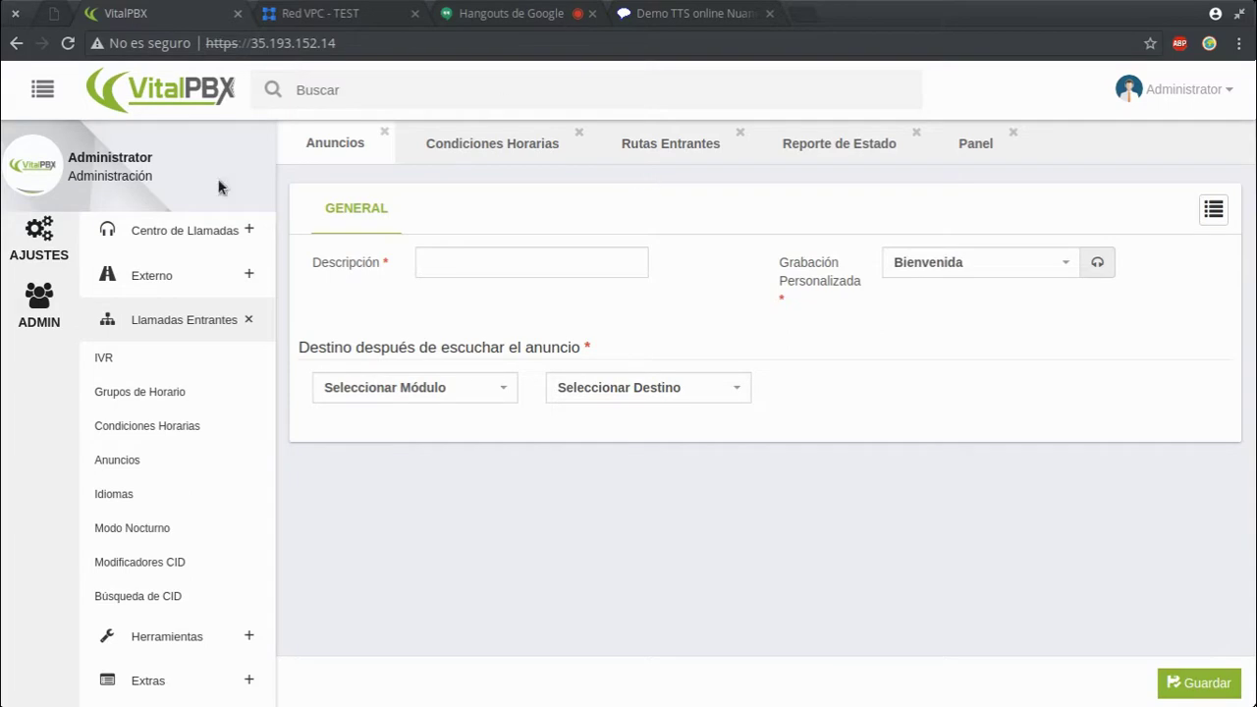
left_click(1214, 210)
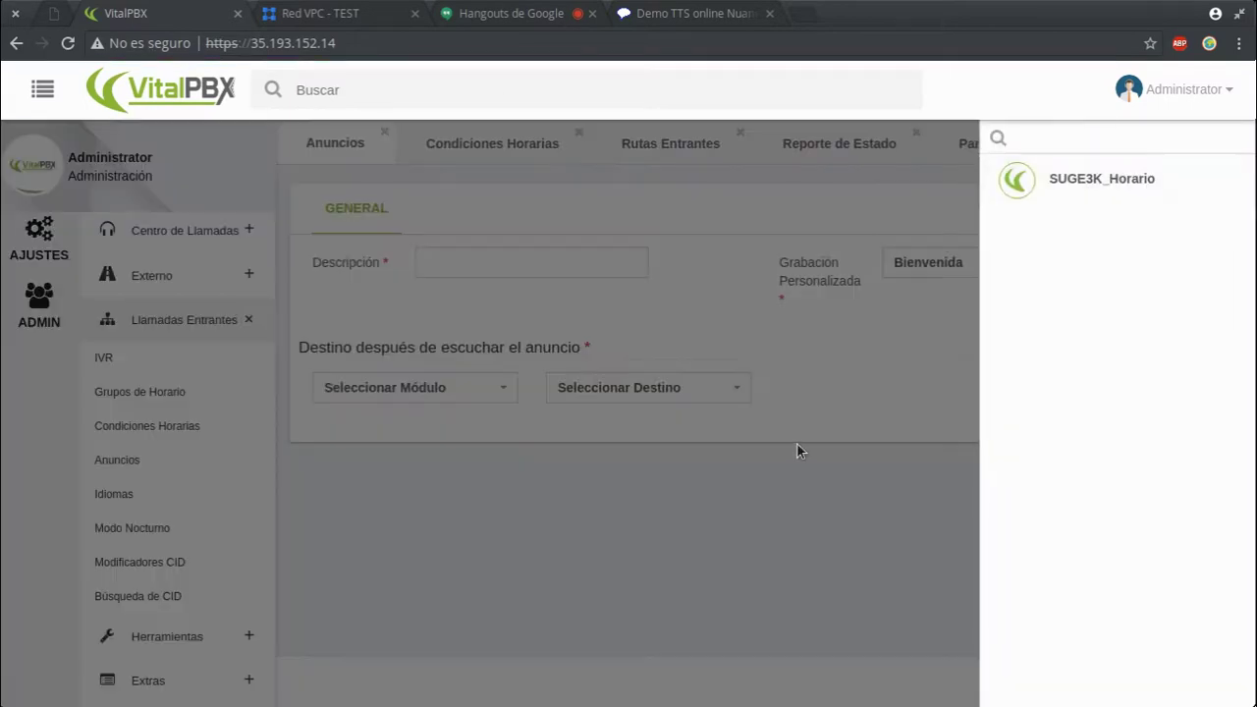
left_click(926, 410)
Start a new announcement with the description Bienvenida and the custom recording Bienvenida.
left_click(528, 271)
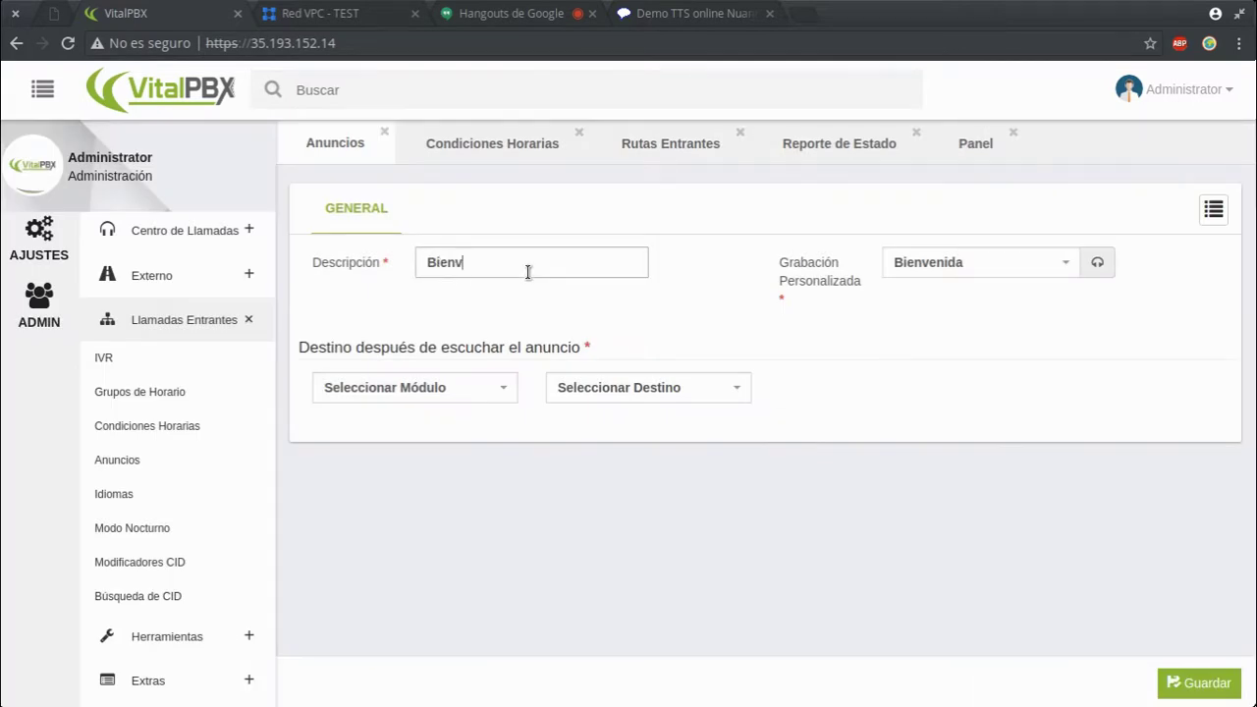
type("Bienvenida")
left_click(925, 350)
left_click(1037, 273)
left_click(1038, 272)
Set the new announcement's Destino después de escuchar el anuncio to Anuncios with SUGE3K_Horario and save it.
left_click(465, 388)
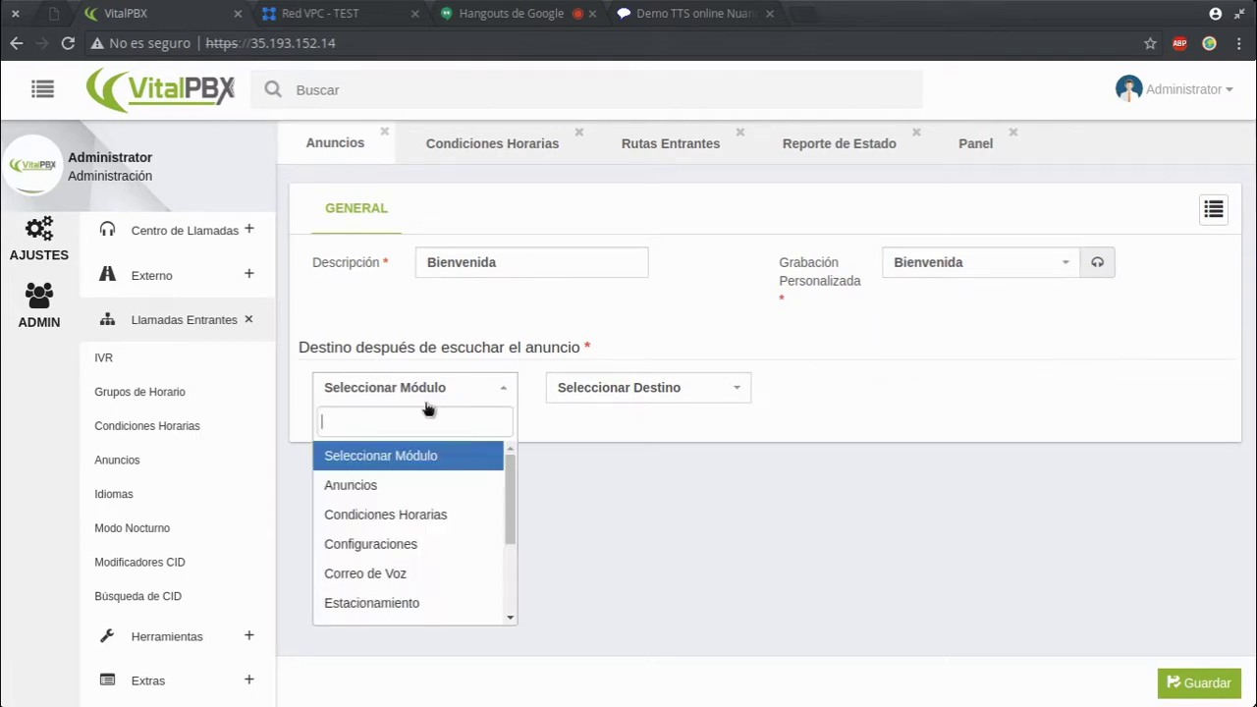
left_click(407, 491)
left_click(587, 385)
left_click(644, 396)
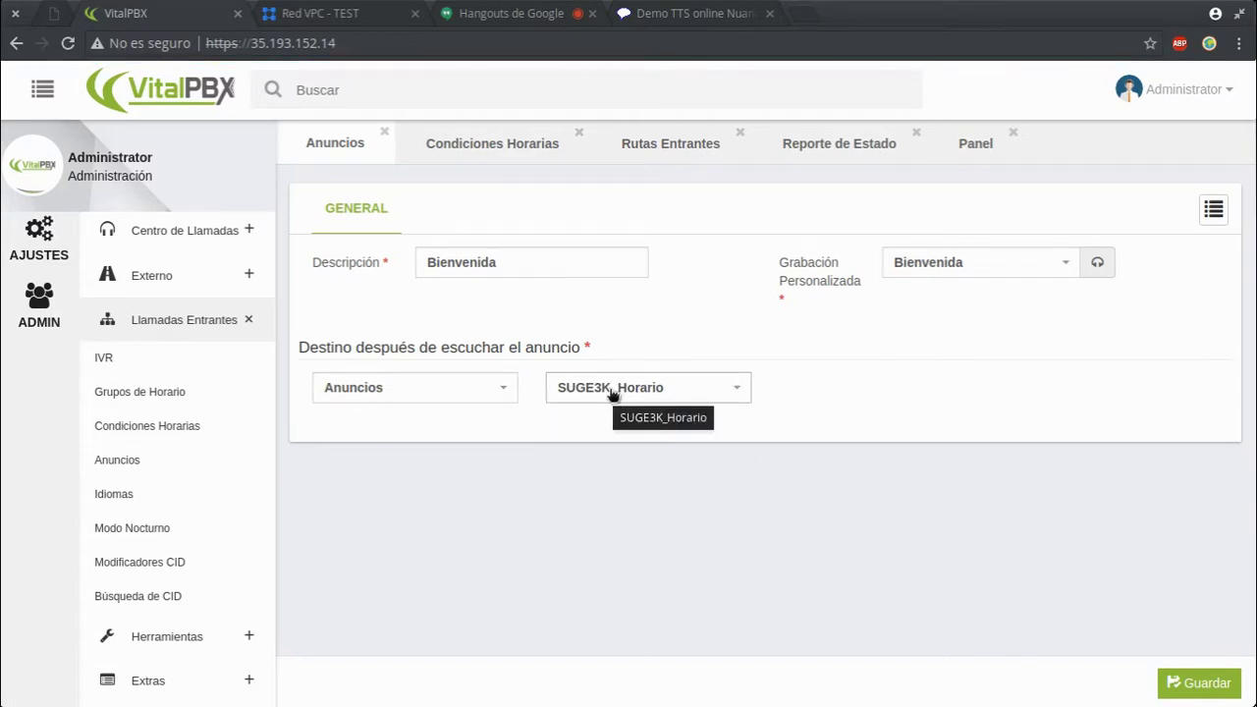
left_click(1204, 683)
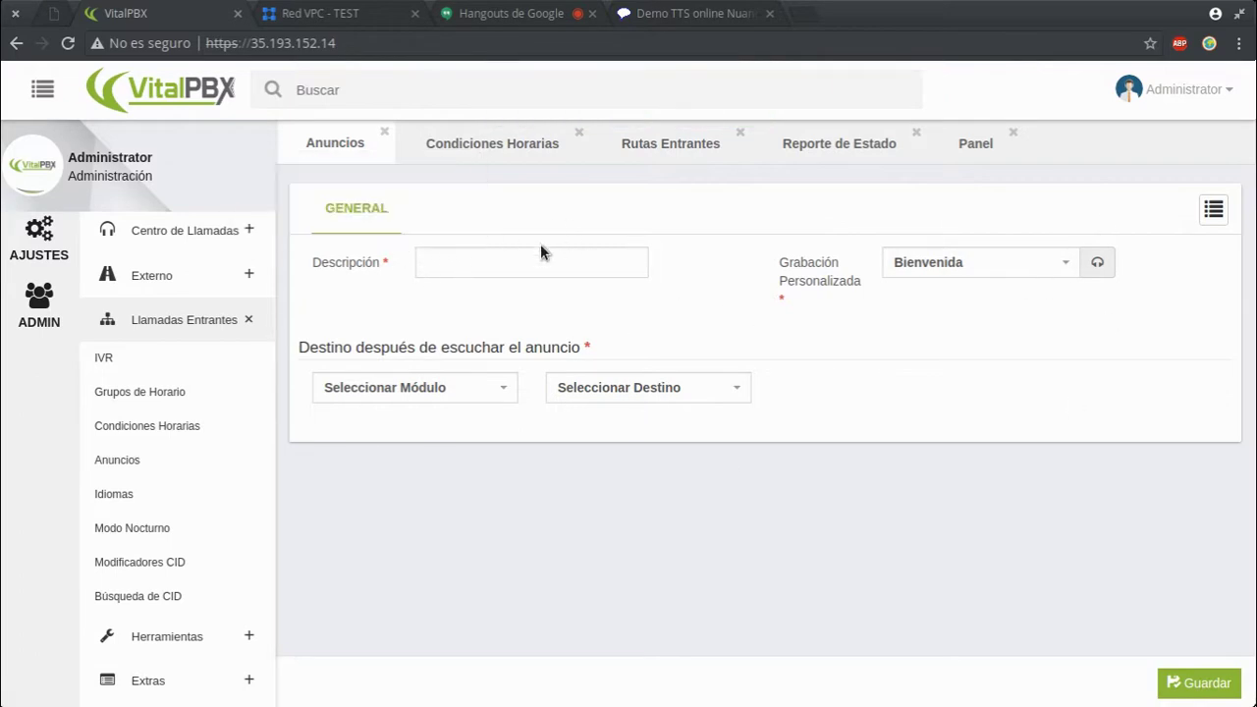
Reopen the Bienvenida announcement, rename it as Bienvenida_Horario and save the update.
mouse_move(858, 290)
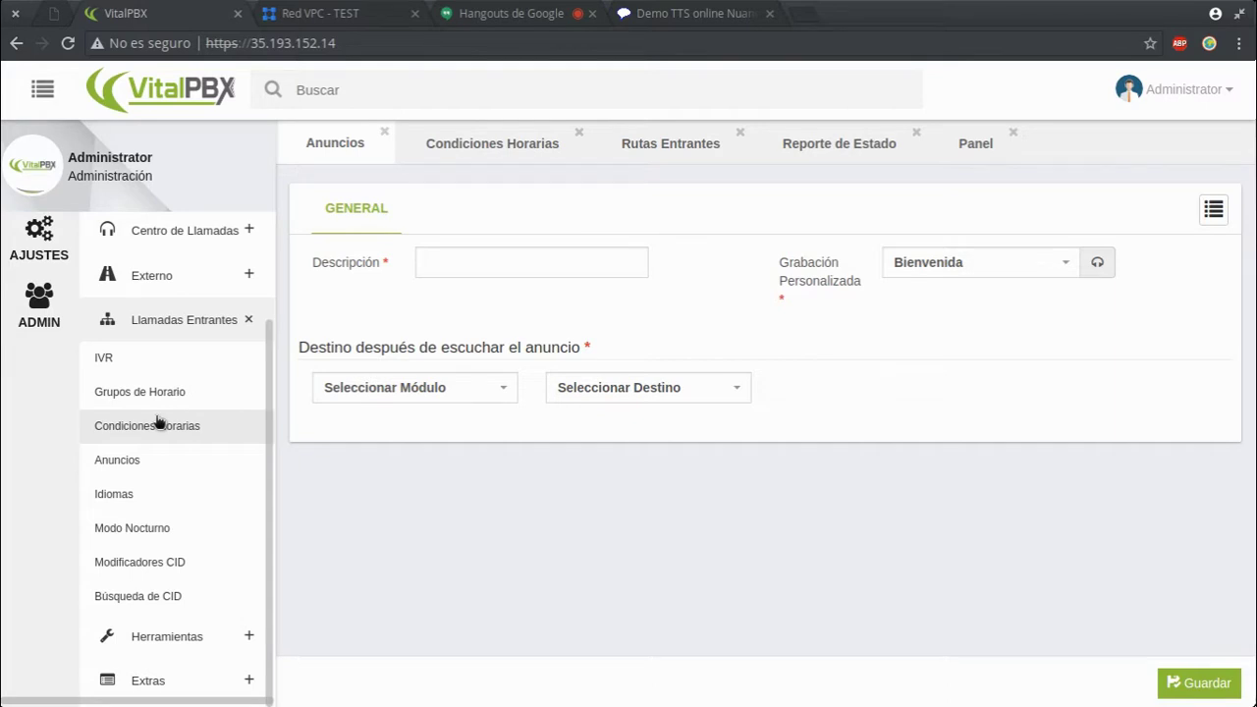
left_click(1213, 208)
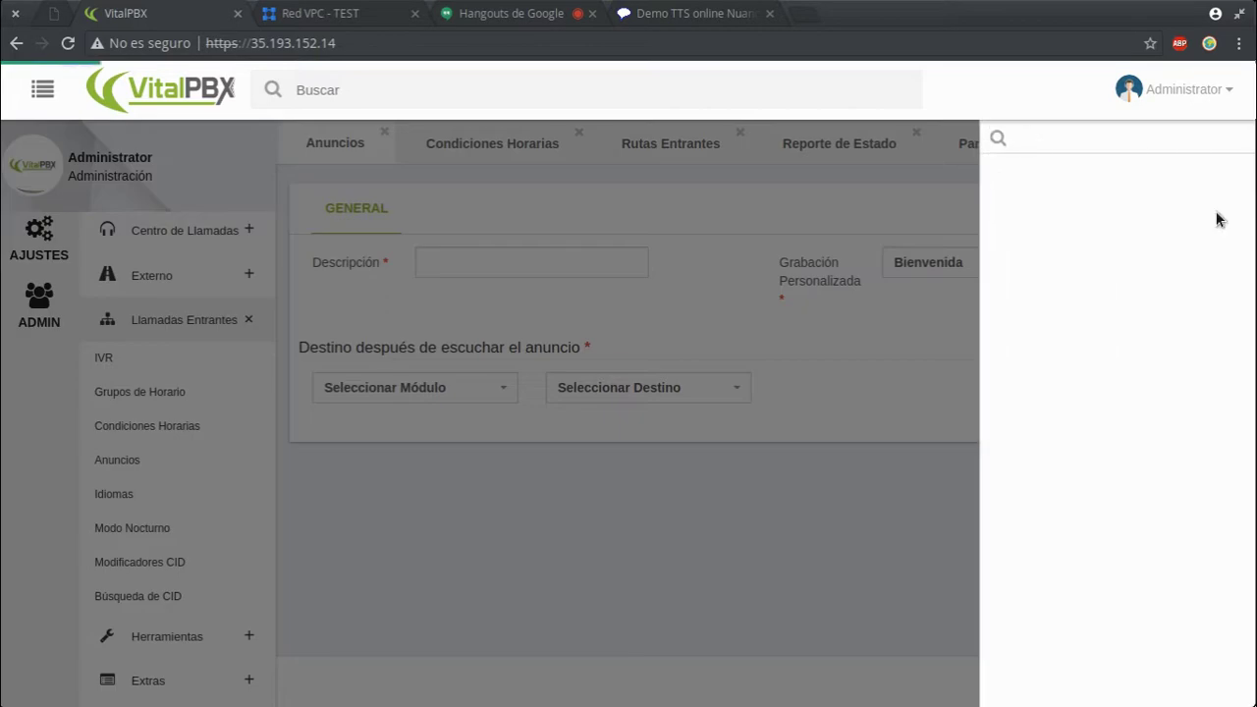
left_click(826, 483)
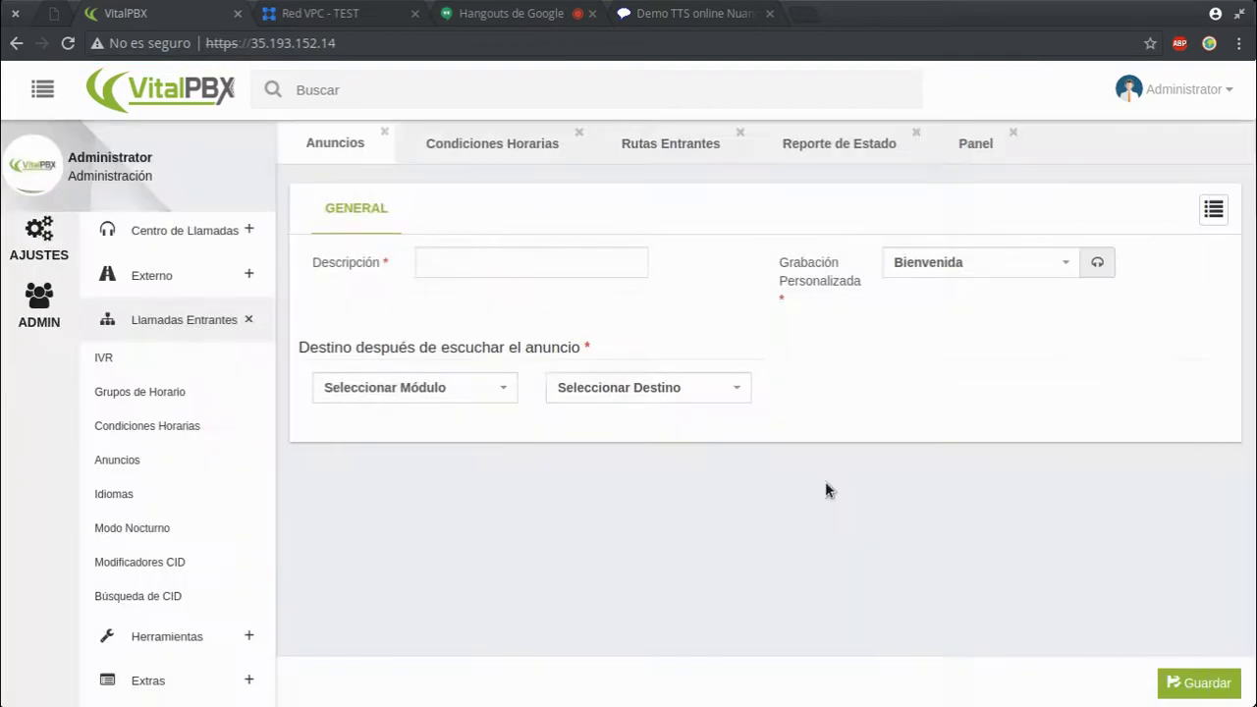
left_click(1213, 208)
left_click(1135, 188)
left_click(544, 256)
type("_Horario")
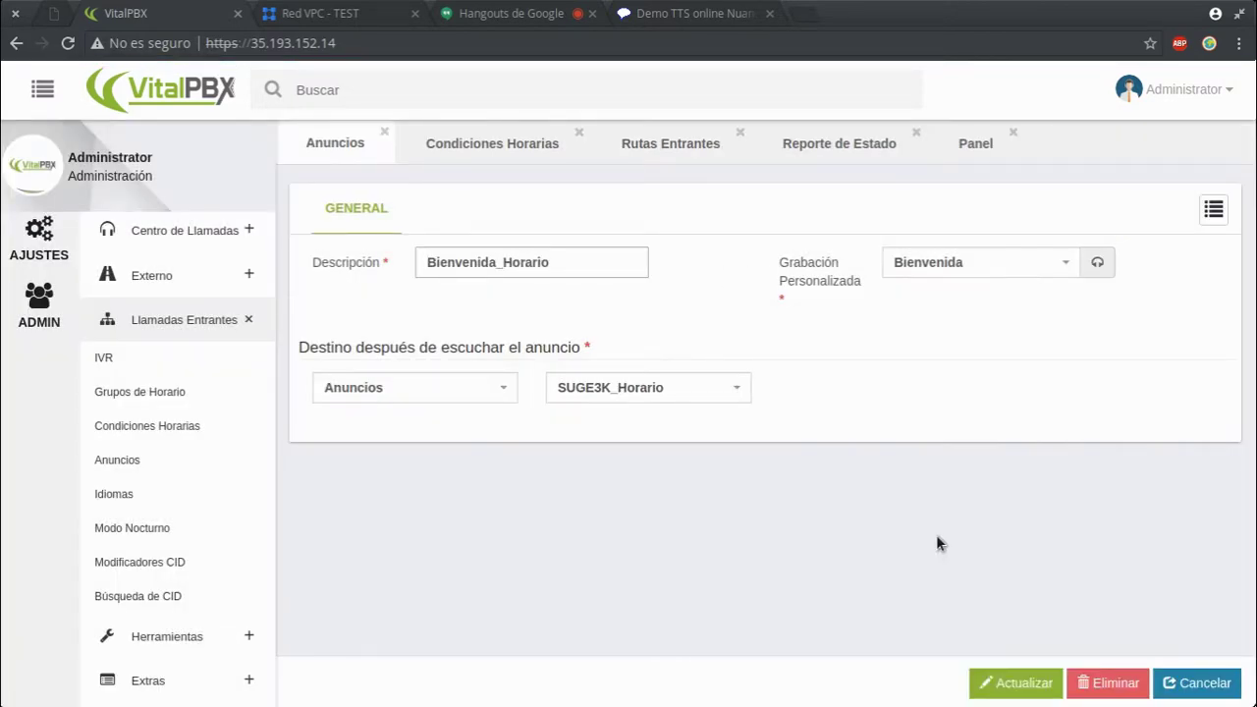
left_click(993, 677)
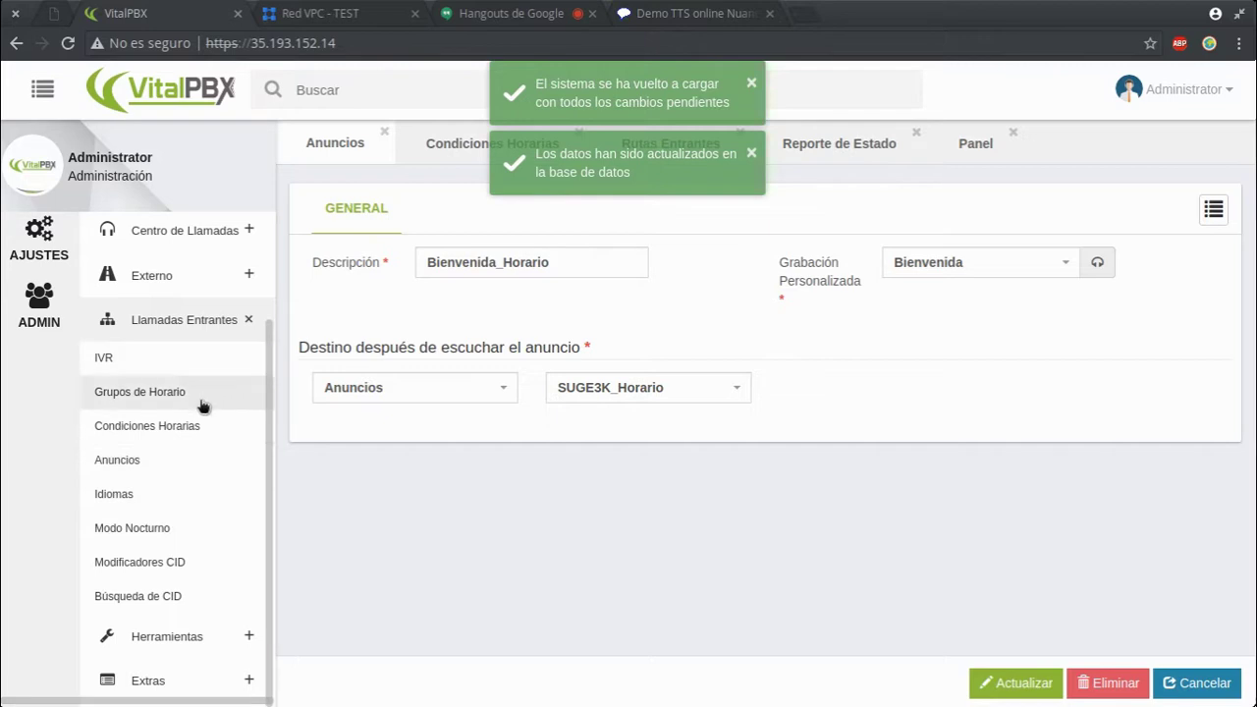
In the time condition SuGE3K_Horario, set Destino si el horario no coincide to the announcement Bienvenida_Horario and save the update.
left_click(195, 433)
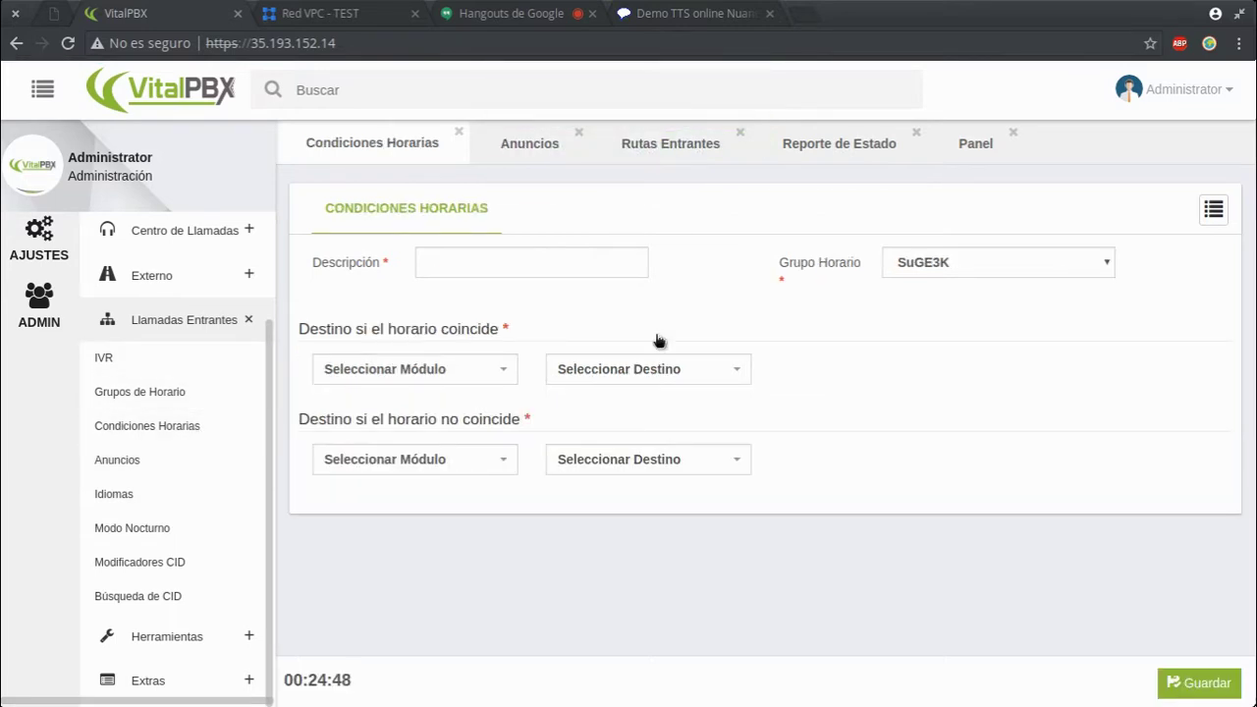
left_click(1216, 207)
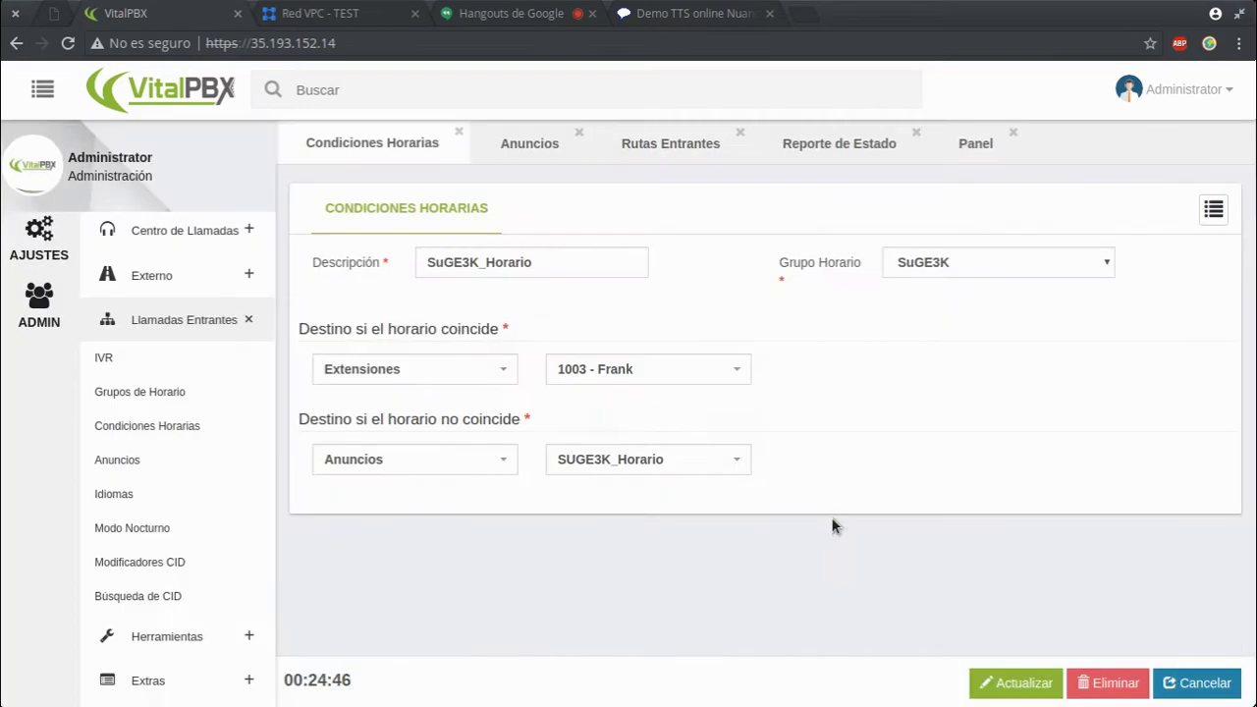
left_click(593, 462)
left_click(621, 585)
left_click(1032, 686)
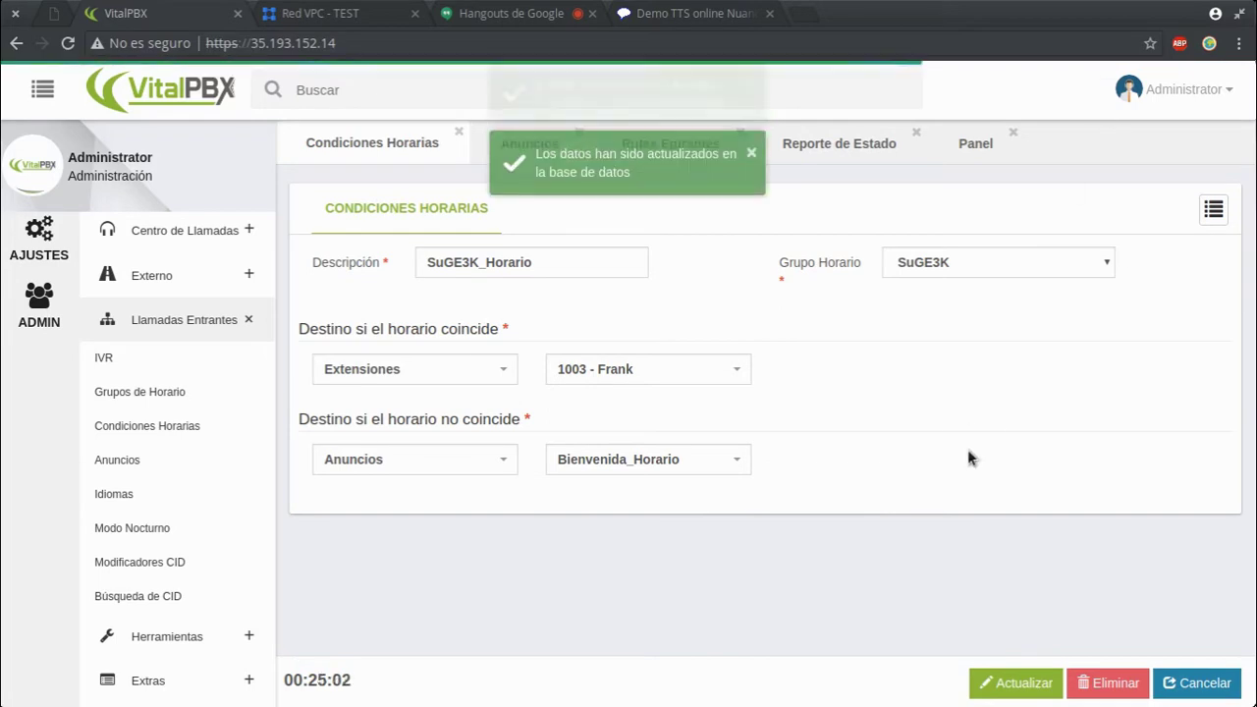
left_click(597, 383)
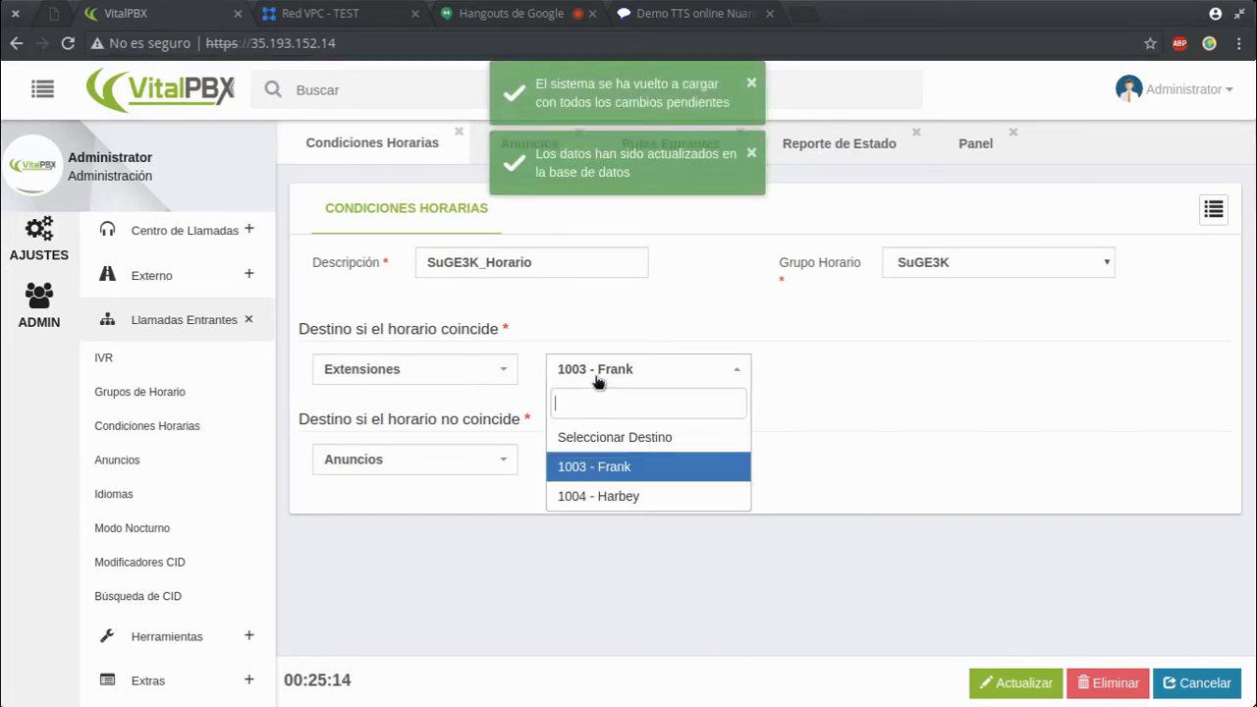
left_click(875, 421)
Create and save an announcement named Bienvenida with the recording Bienvenida and the destination module Extensiones.
left_click(220, 458)
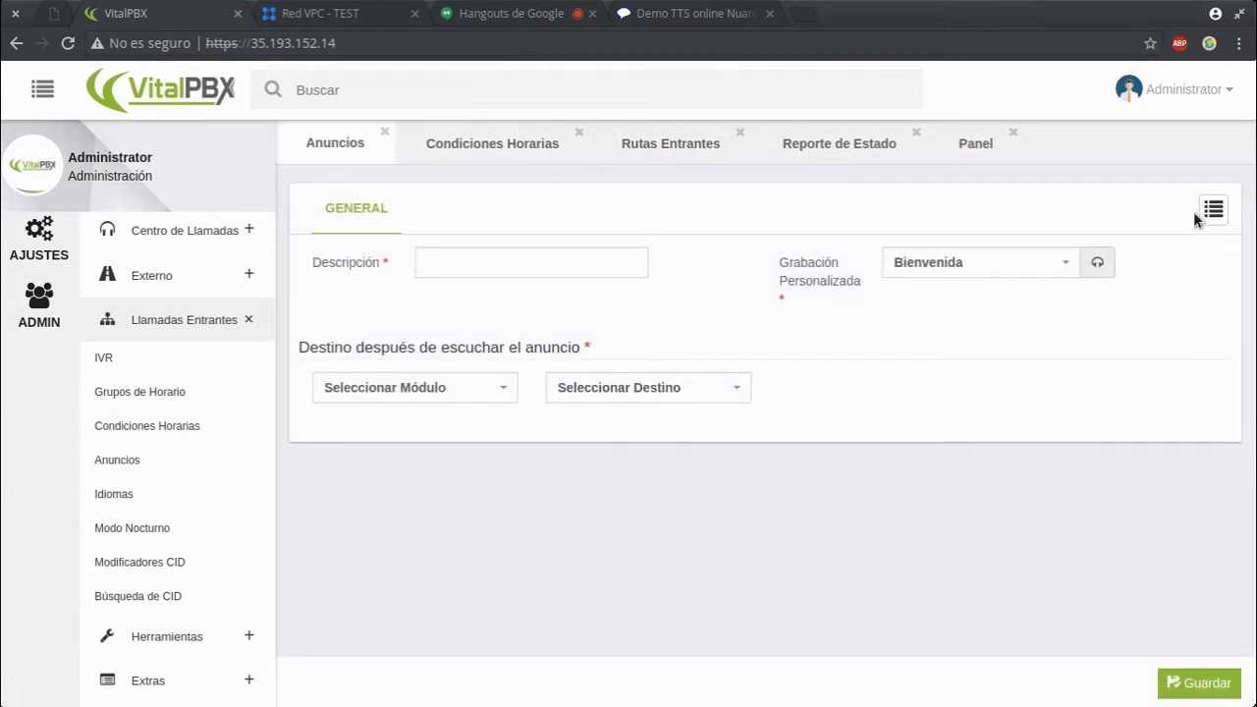
left_click(531, 257)
type("Bienvenida")
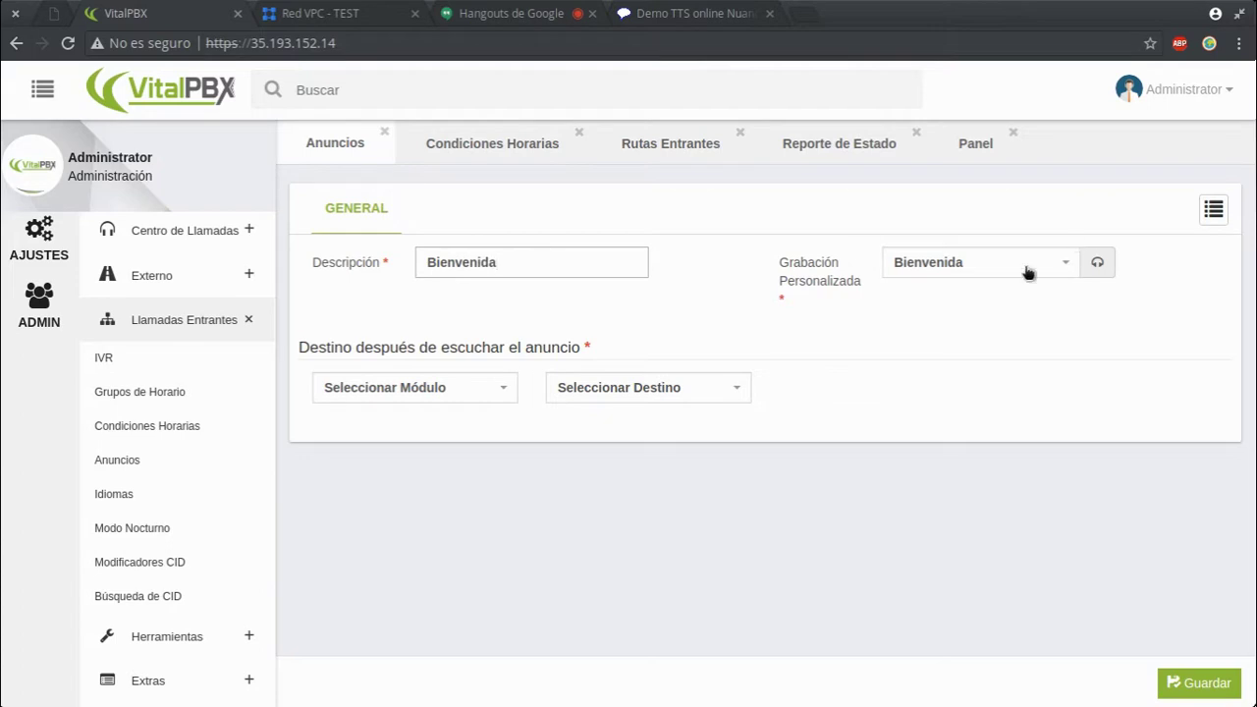
left_click(417, 386)
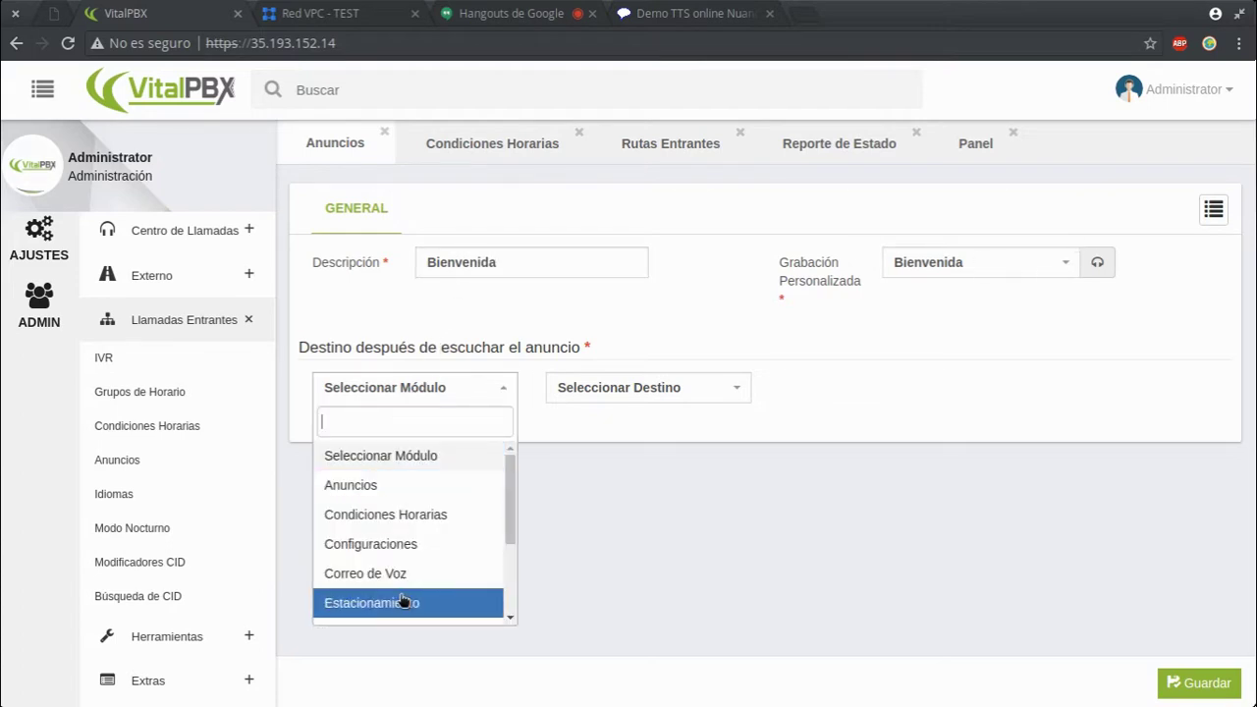
scroll(420, 555, "down", 3)
left_click(424, 494)
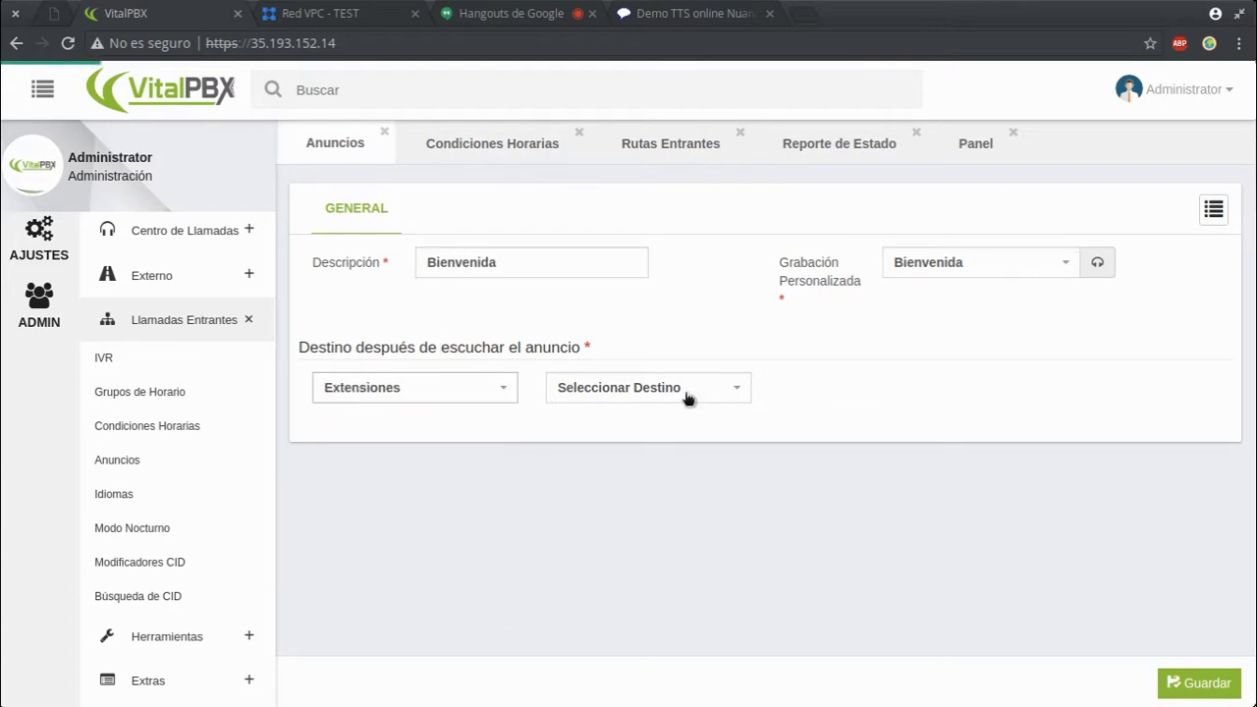
left_click(1198, 682)
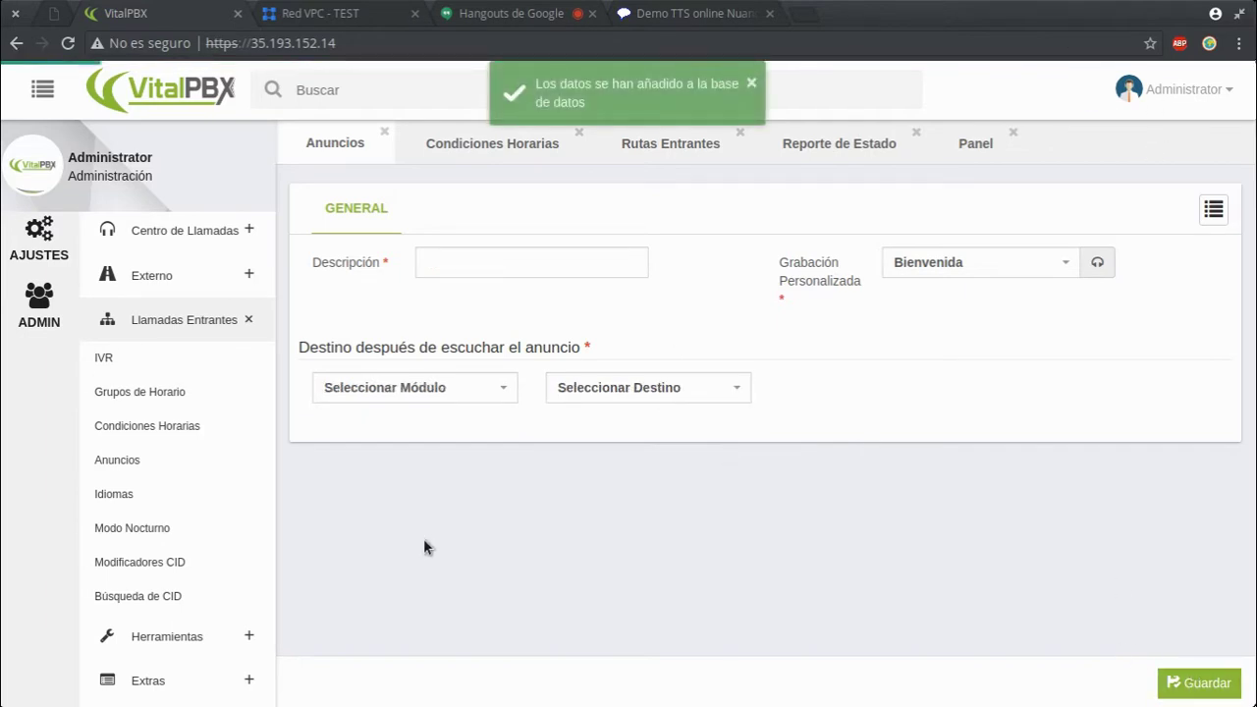
In the time condition SuGE3K_Horario, set Destino si el horario coincide to Anuncios with Bienvenida, save the update and apply the changes.
left_click(173, 428)
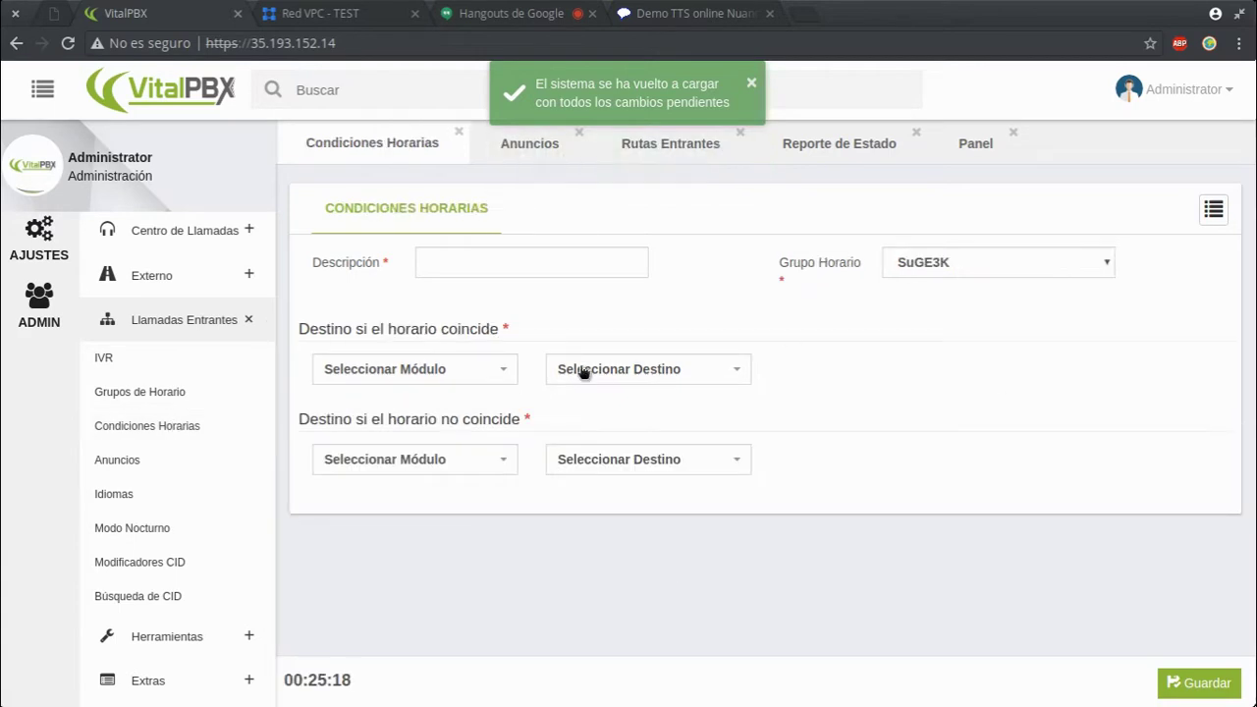
left_click(1214, 210)
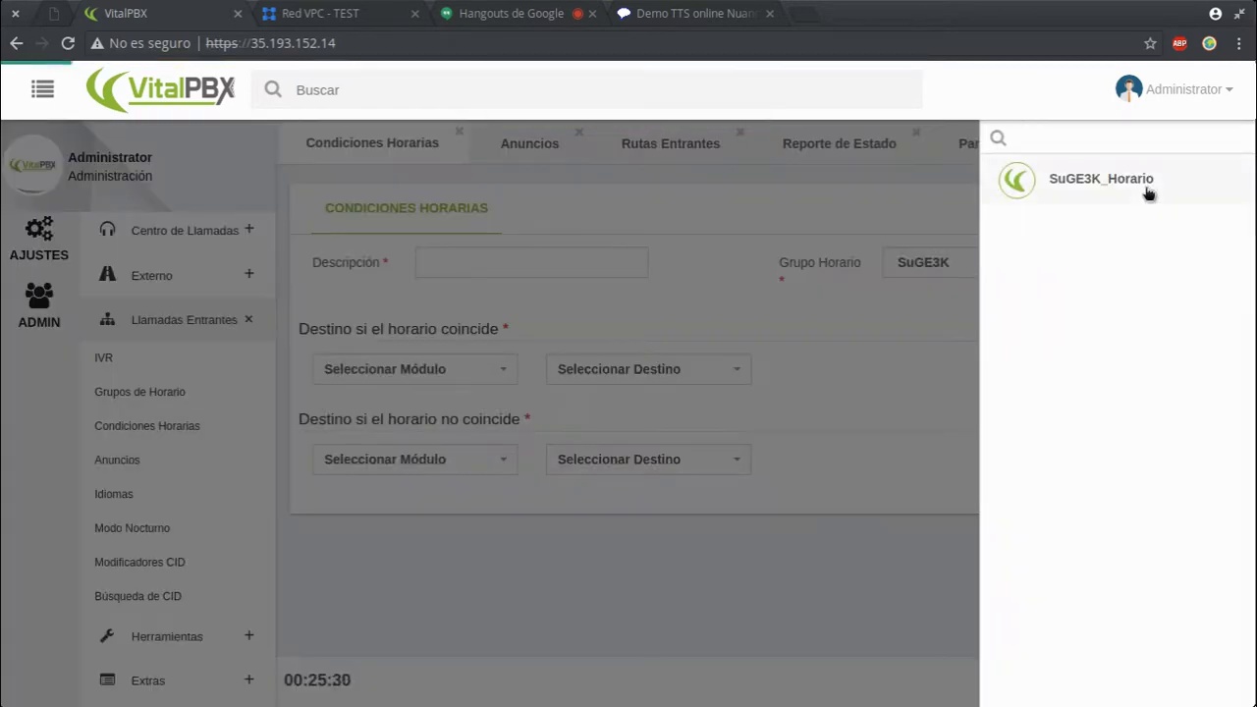
left_click(1146, 192)
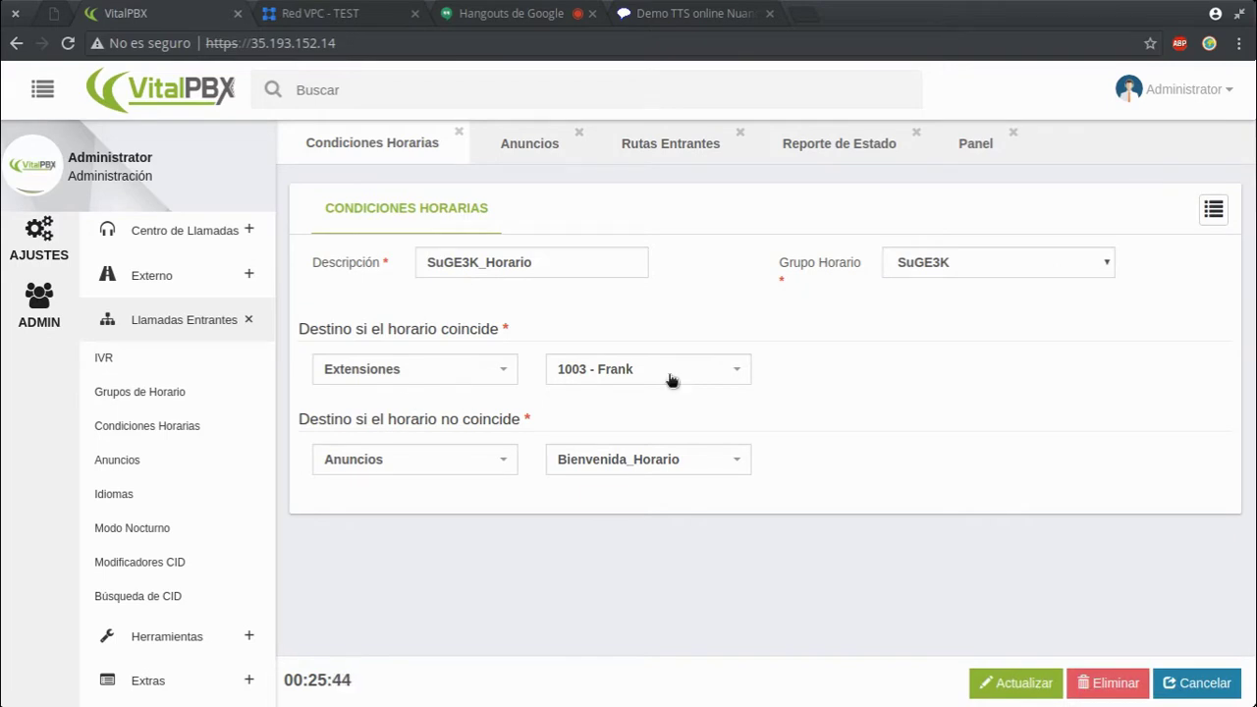
left_click(421, 371)
left_click(430, 466)
left_click(621, 363)
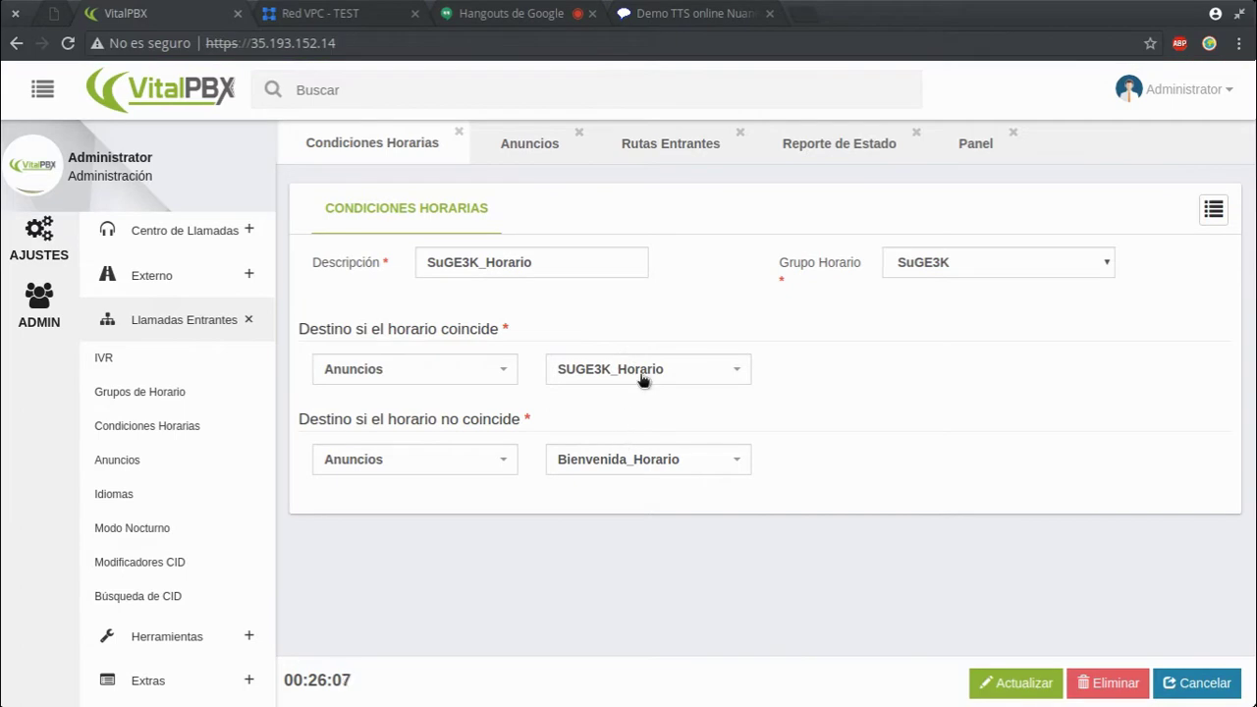
left_click(642, 380)
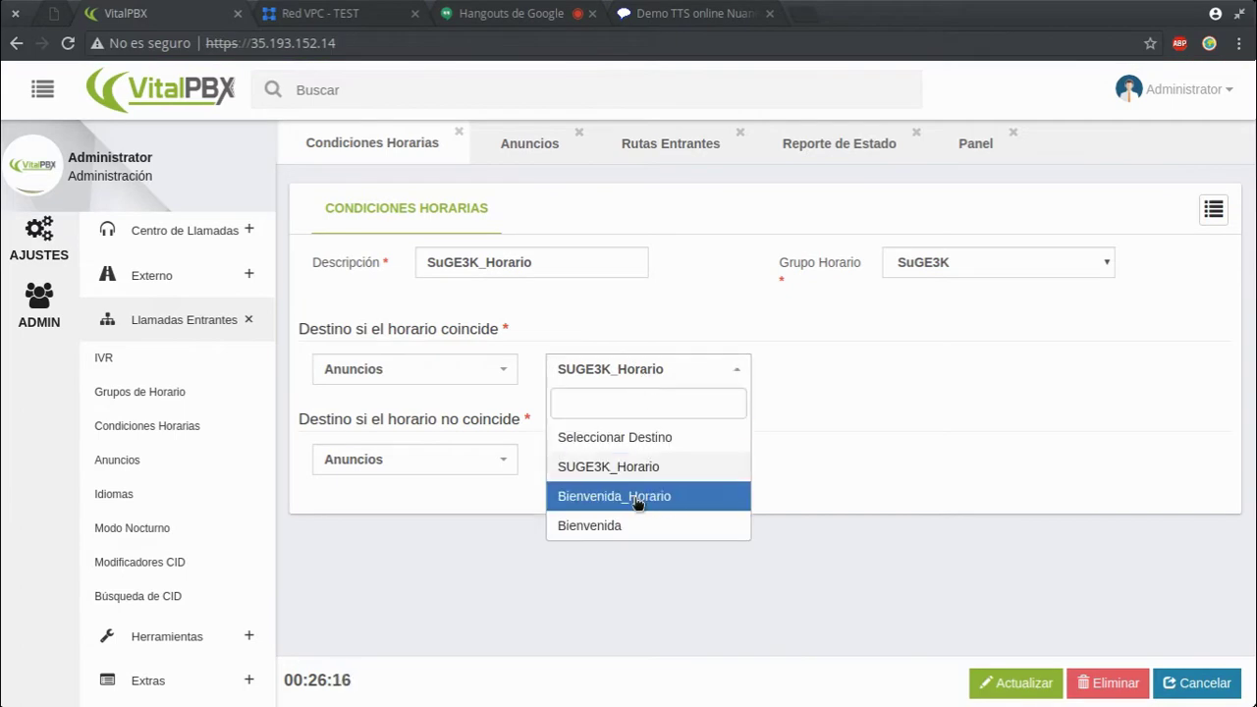
left_click(639, 521)
left_click(1031, 680)
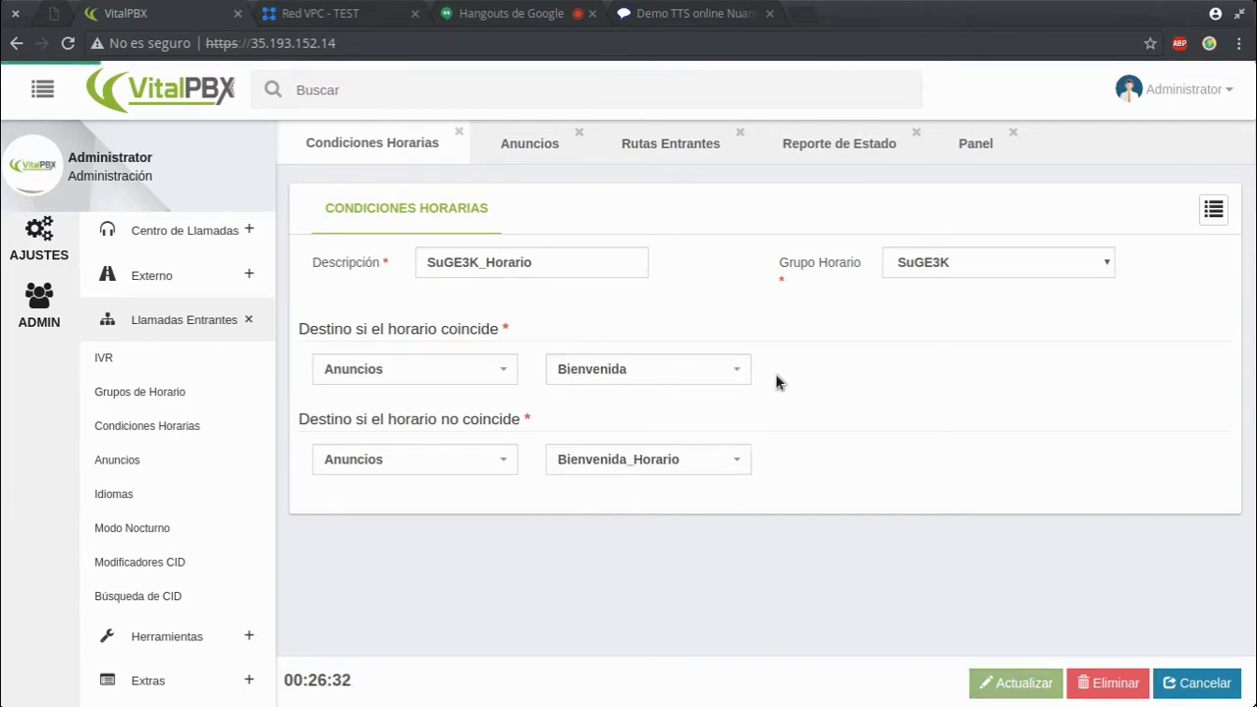
left_click(1086, 90)
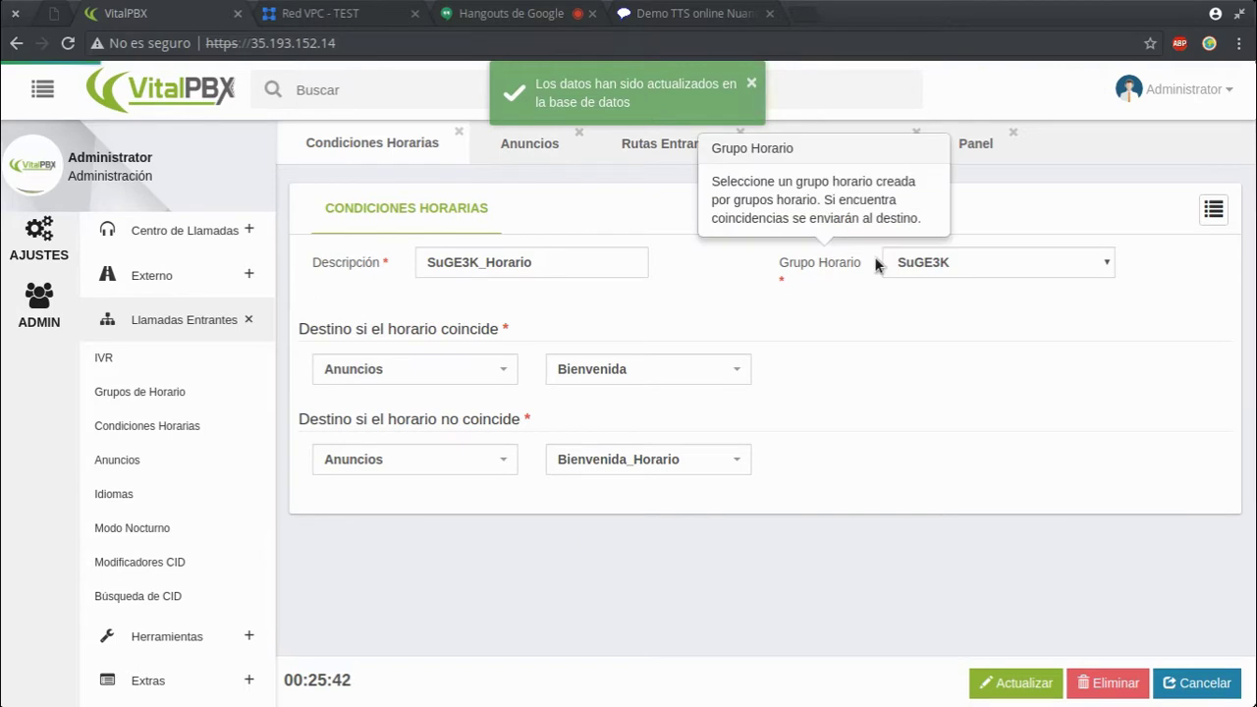
Switch to Google Hangouts, place a test call to the inbound phone number and follow it alongside the VitalPBX time condition.
left_click(535, 12)
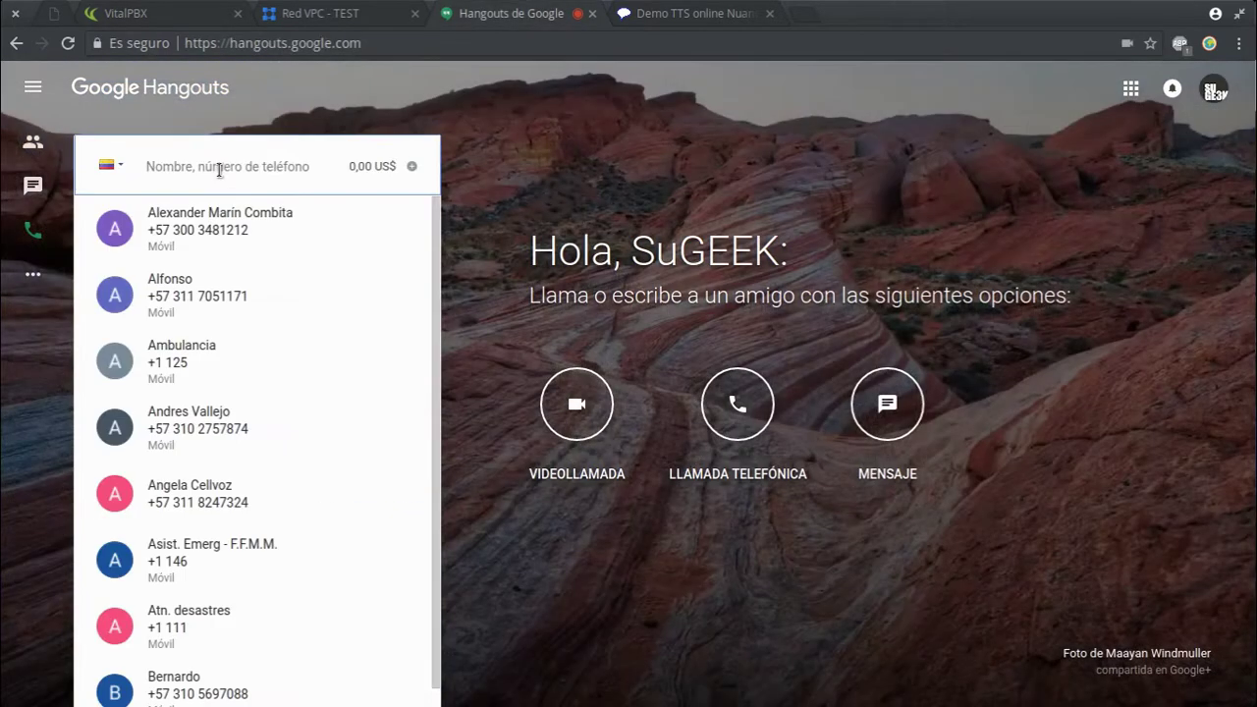
left_click(219, 169)
key("ctrl+v")
key("Return")
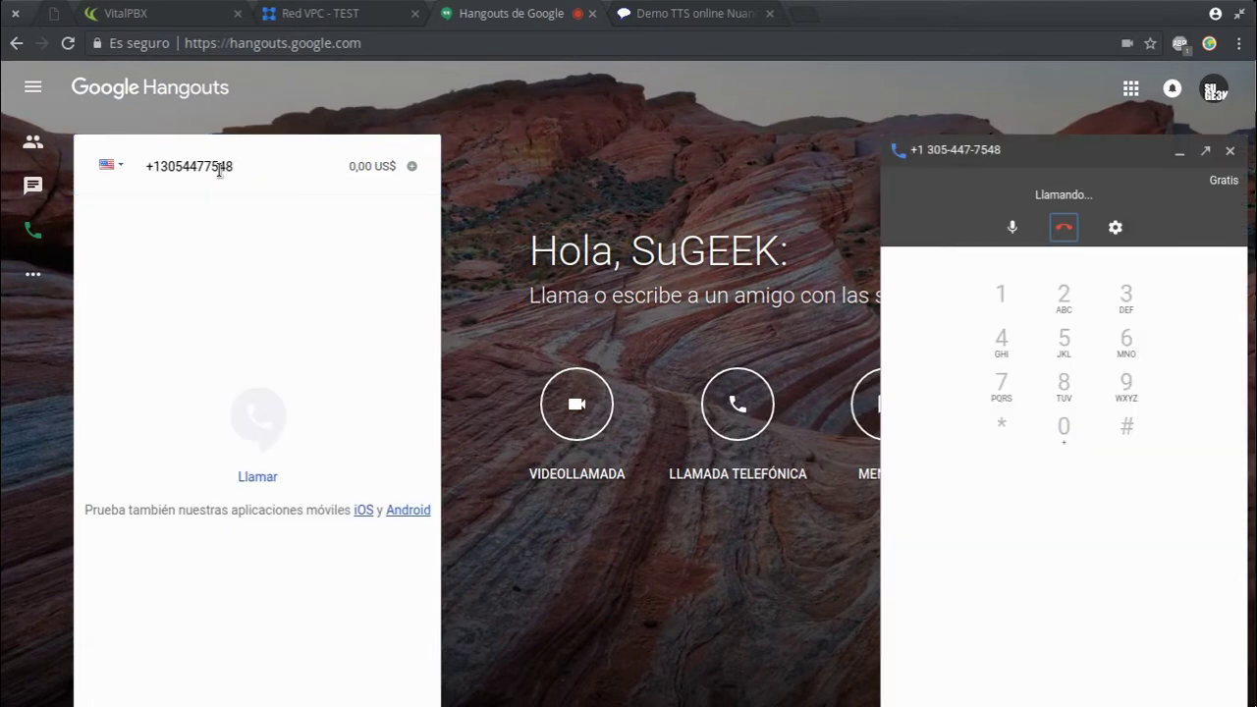
left_click(128, 13)
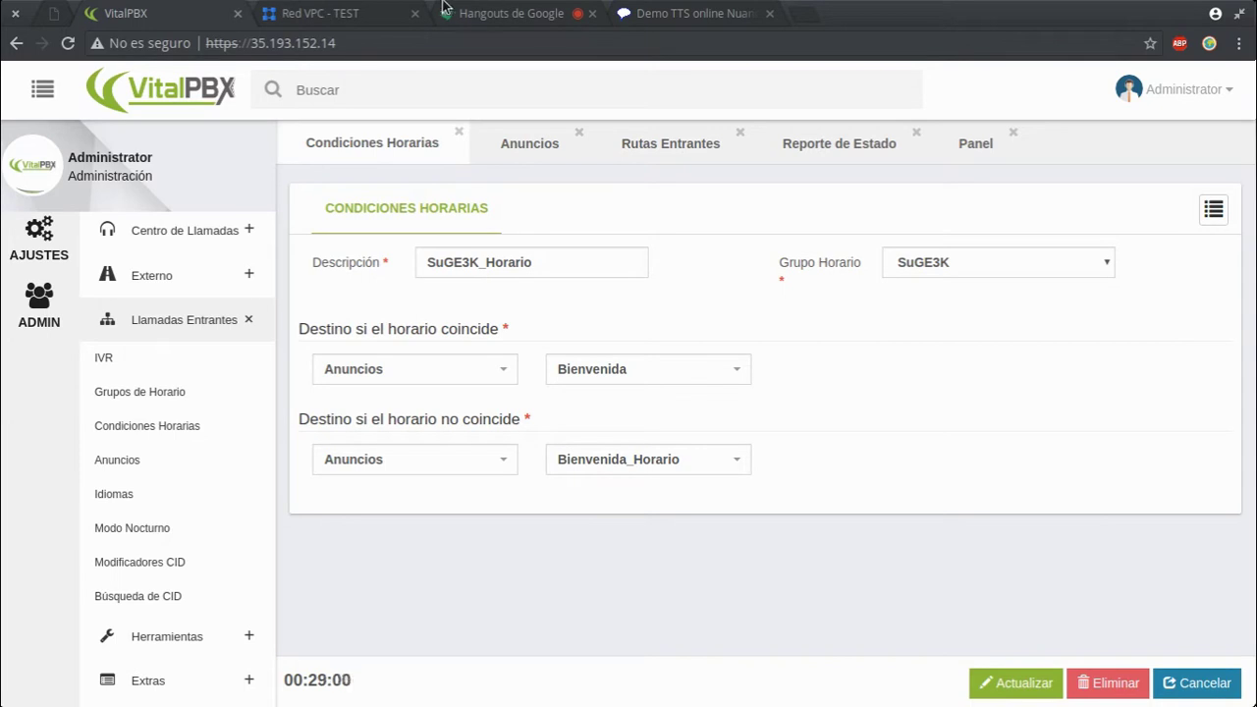
left_click(474, 17)
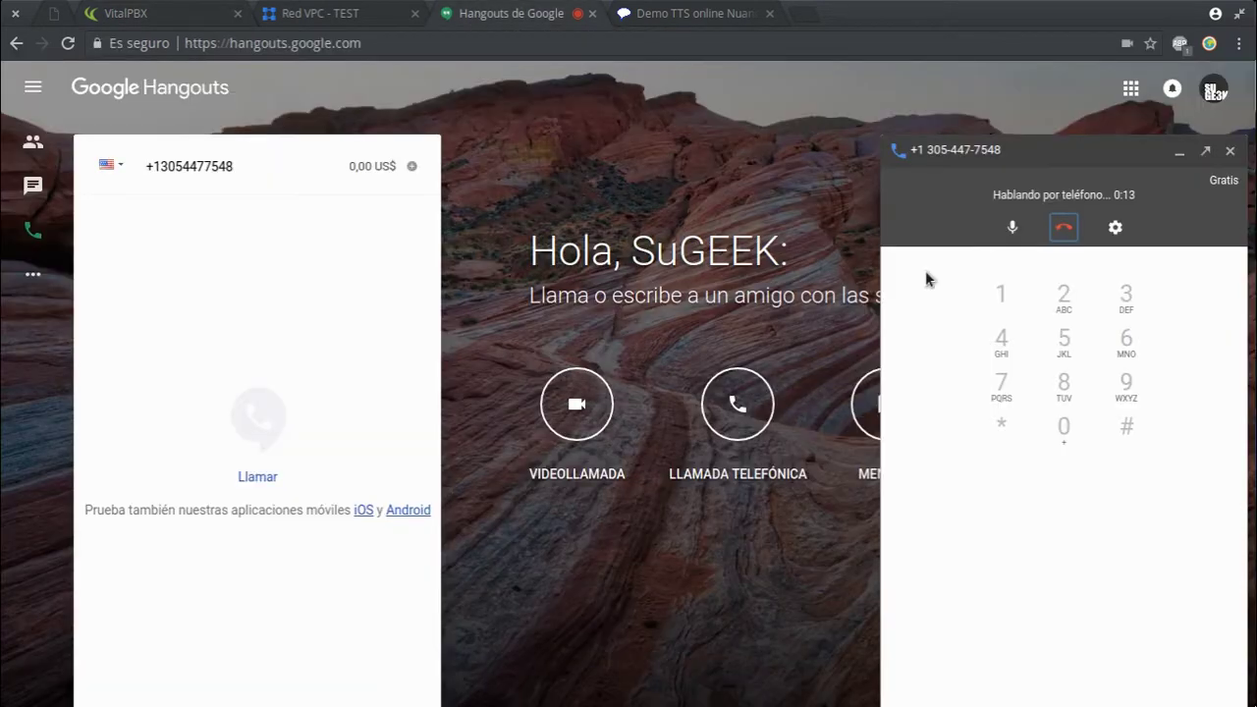
Switch back to VitalPBX and review the announcements available for Destino si el horario coincide.
left_click(199, 17)
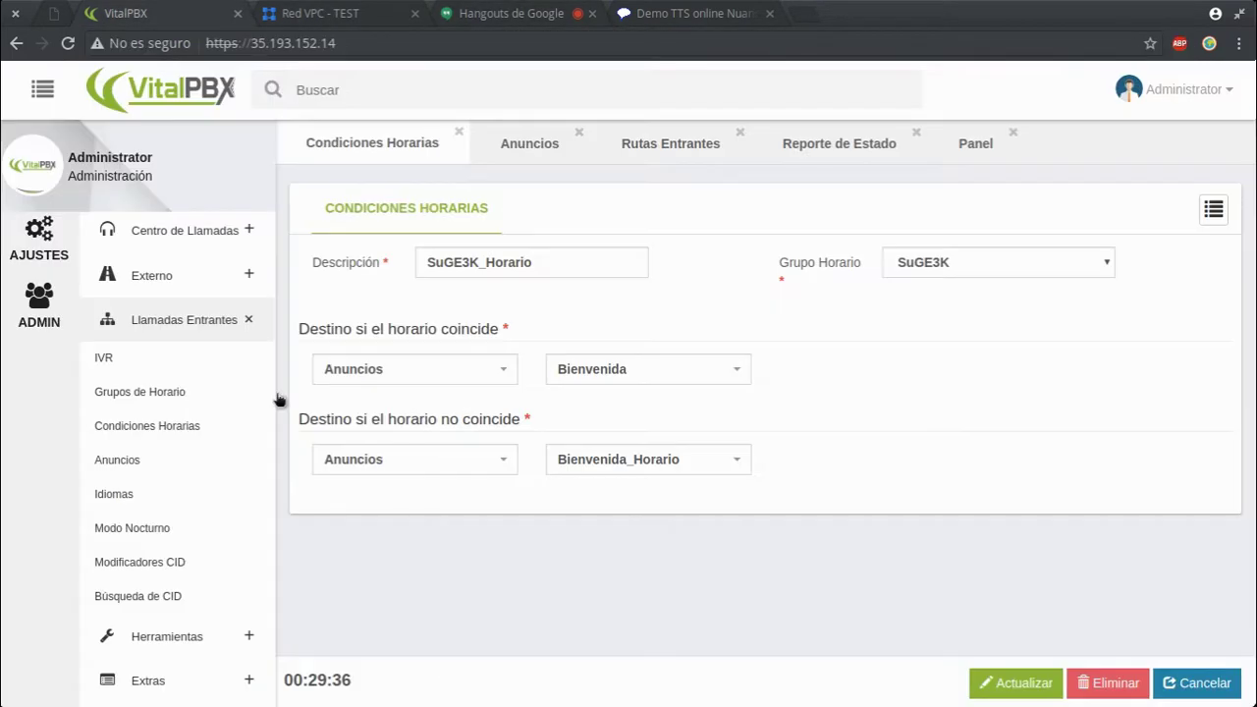
left_click(584, 371)
left_click(639, 498)
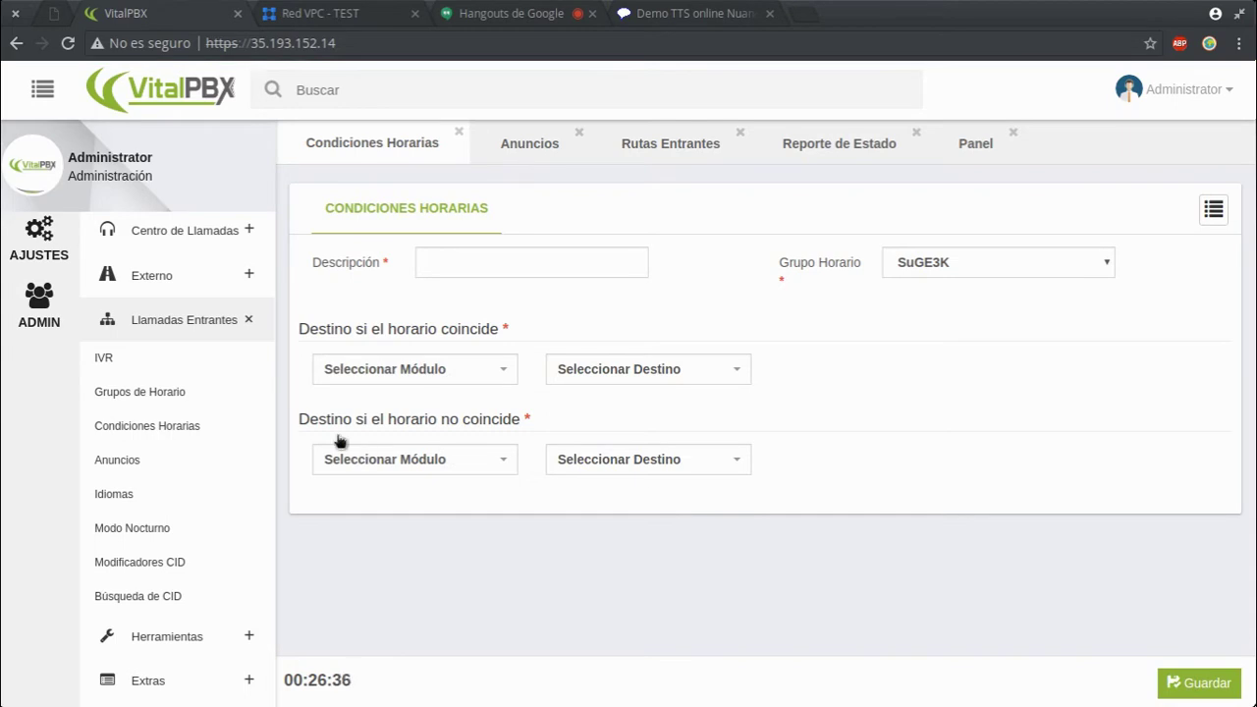
Open the inbound route IN_Voz2Voice in Rutas Entrantes and examine its Destino Entrante.
left_click(224, 279)
left_click(161, 417)
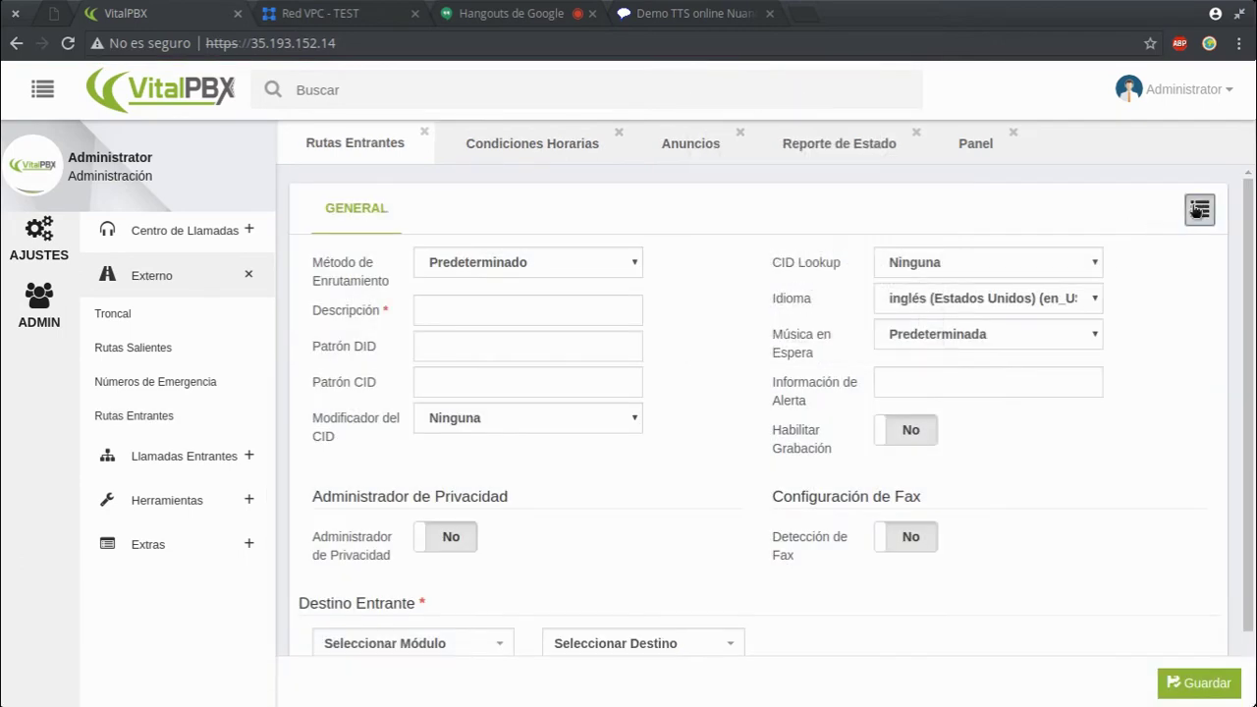
left_click(1199, 208)
left_click(1091, 180)
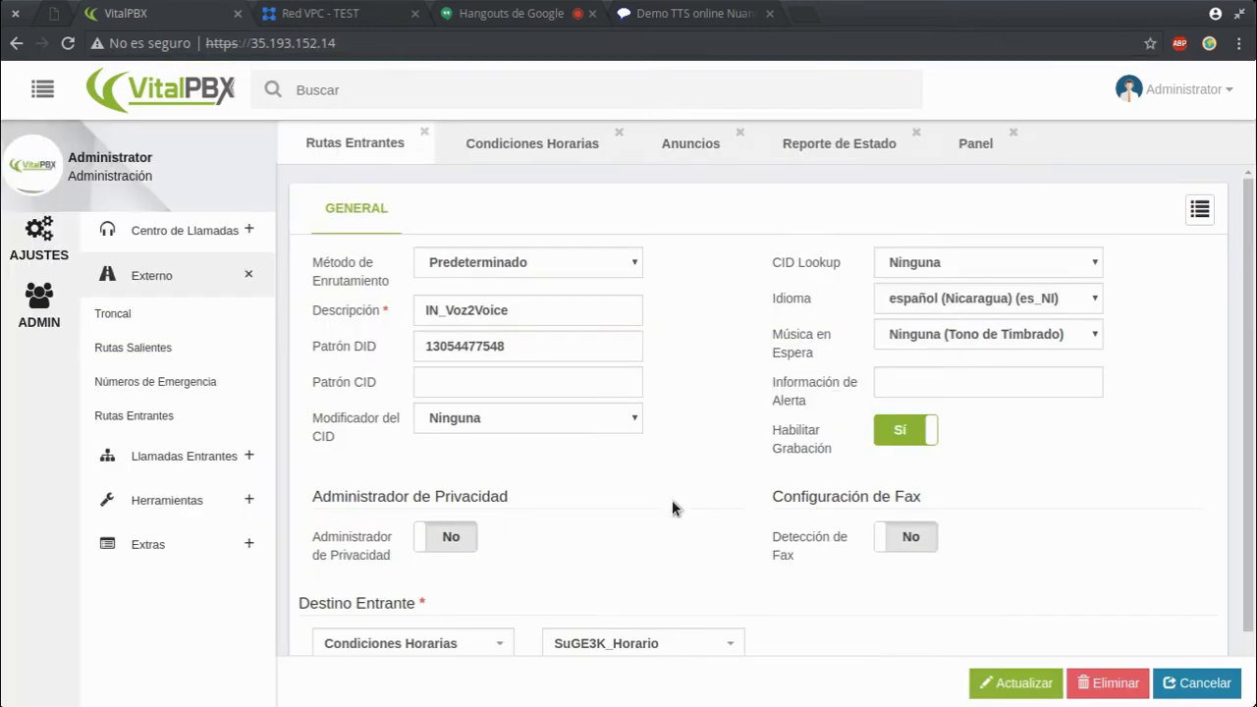
scroll(736, 463, "down", 2)
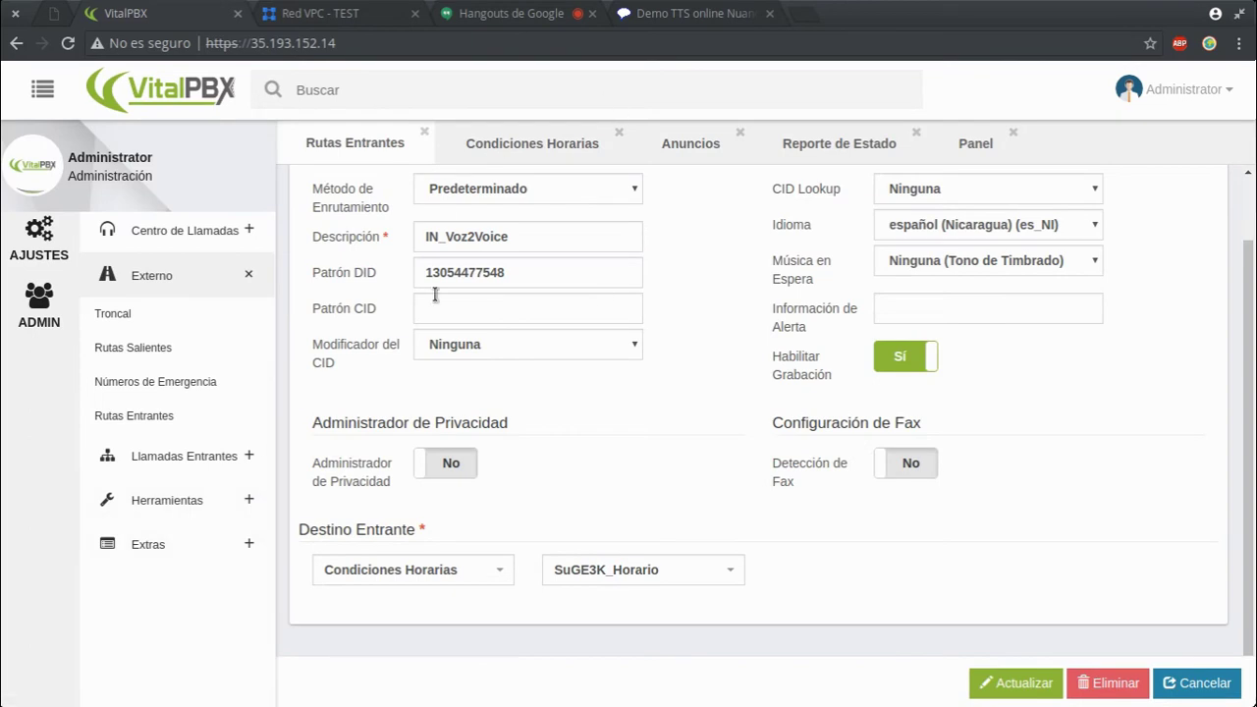